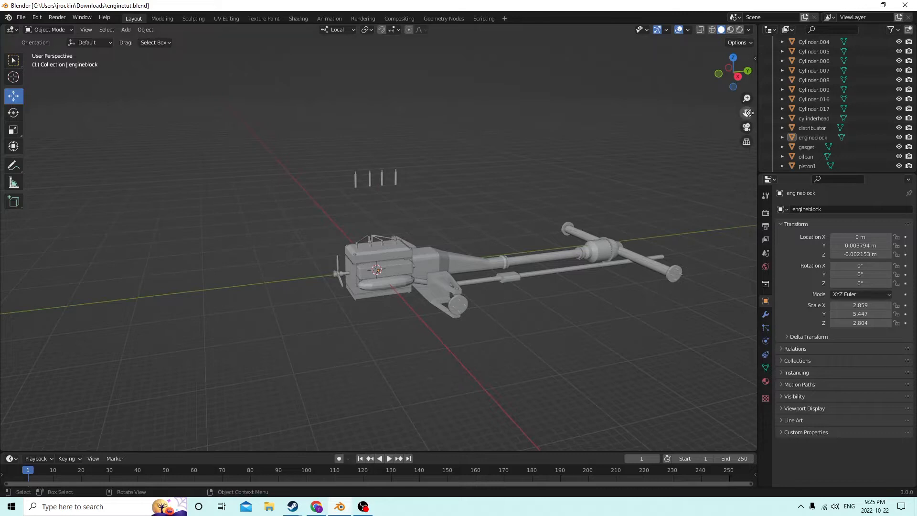
Add a cylinder mesh to the scene.
left_click_drag(749, 113, 358, 146)
scroll(627, 218, "up", 2)
middle_click_drag(559, 224, 645, 172)
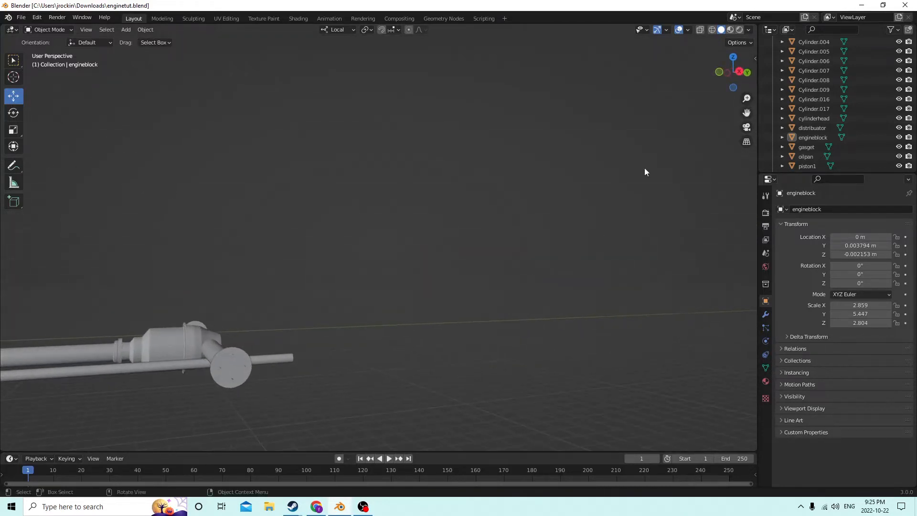
left_click_drag(747, 112, 870, 86)
middle_click_drag(596, 210, 657, 253)
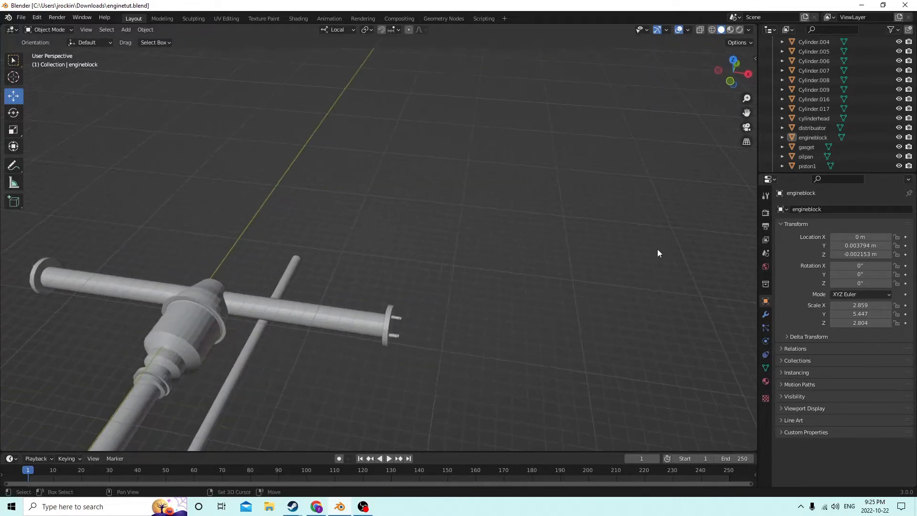
key("shift+a")
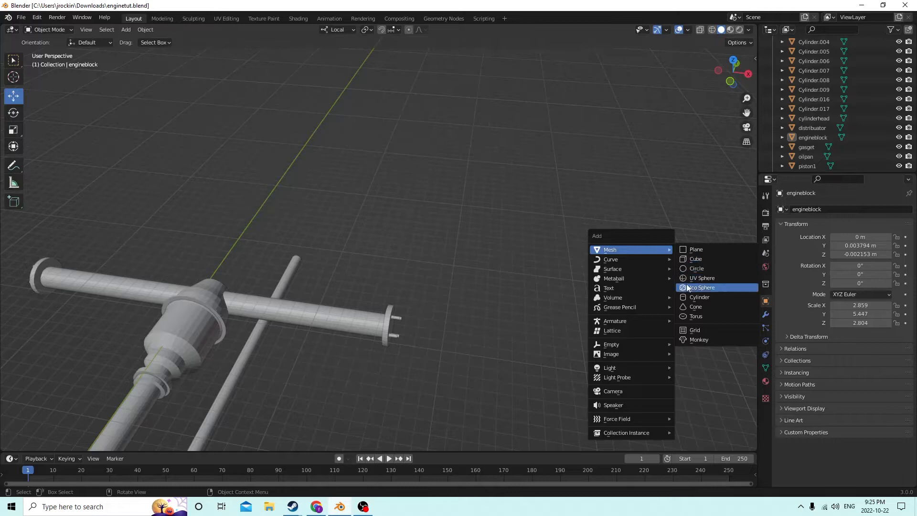
left_click(698, 297)
Move the new cylinder about 0.237 m along the X axis, out beside the engine.
middle_click_drag(549, 244, 372, 196)
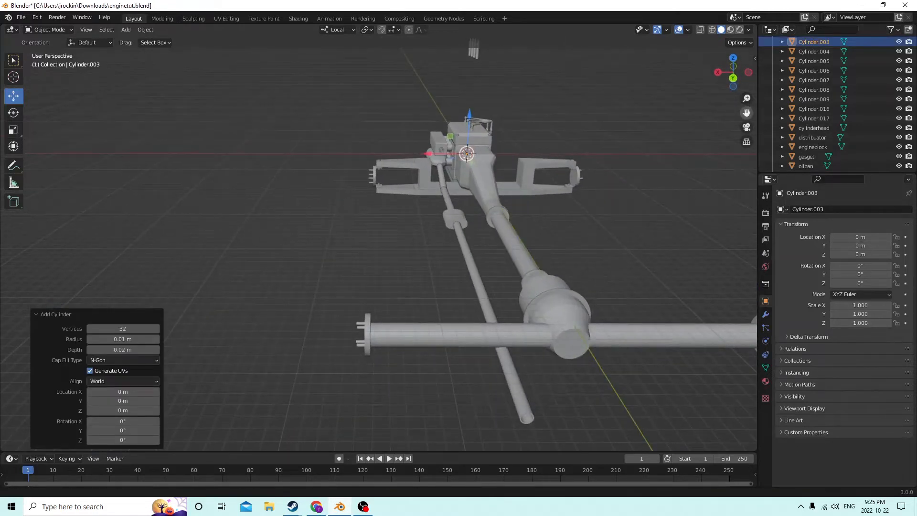
left_click_drag(747, 112, 913, 158)
middle_click_drag(466, 70, 322, 131)
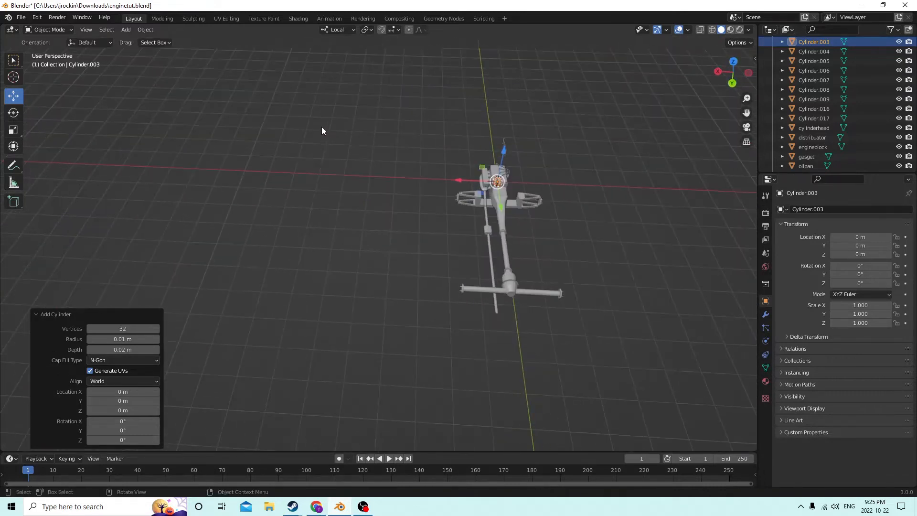
scroll(582, 89, "up", 3)
scroll(235, 168, "up", 3)
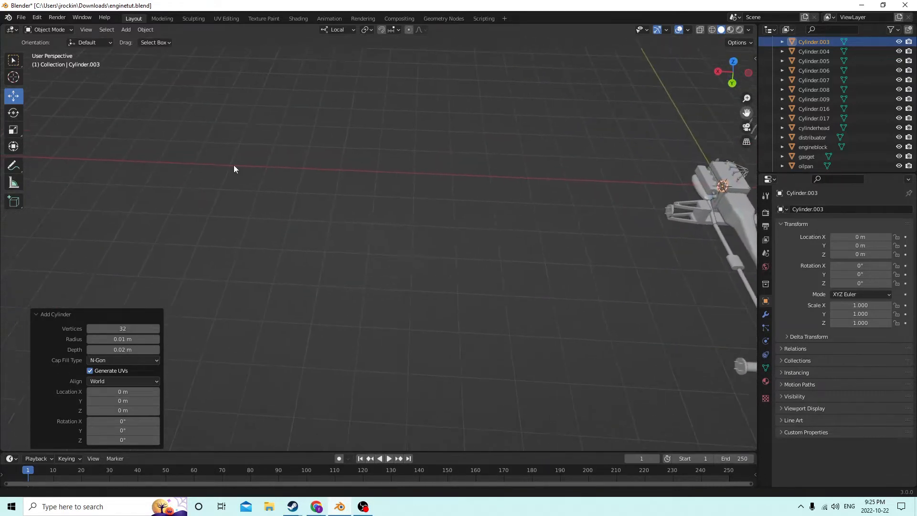
middle_click_drag(289, 125, 759, 118)
left_click_drag(746, 113, 913, 114)
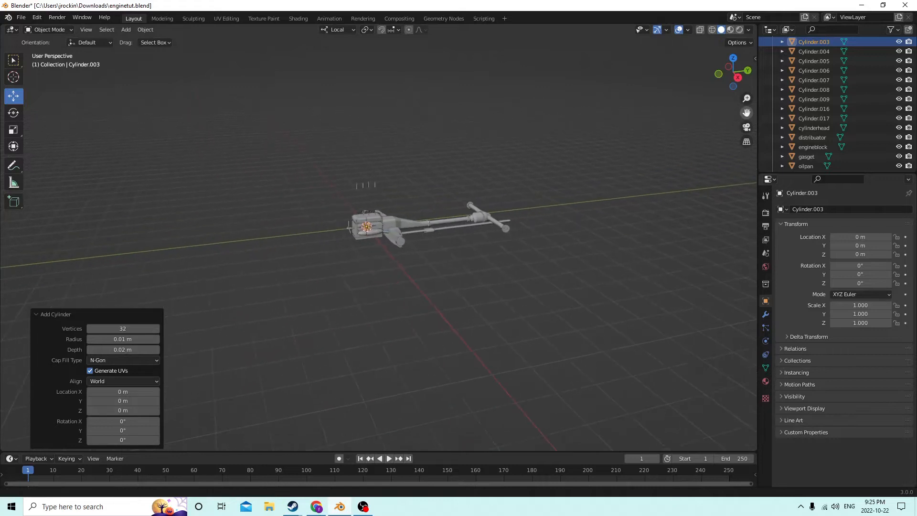
middle_click_drag(555, 165, 583, 169)
scroll(562, 191, "up", 4)
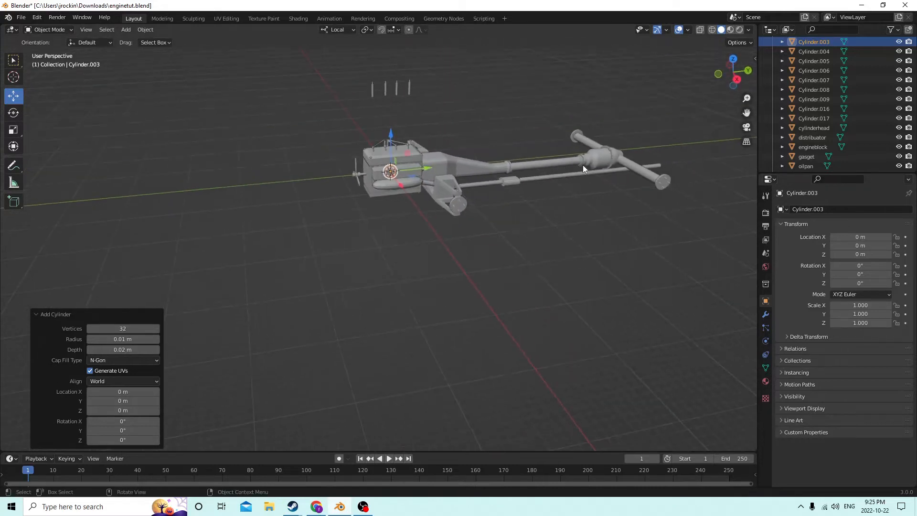
left_click_drag(404, 188, 417, 190)
left_click_drag(471, 211, 471, 212)
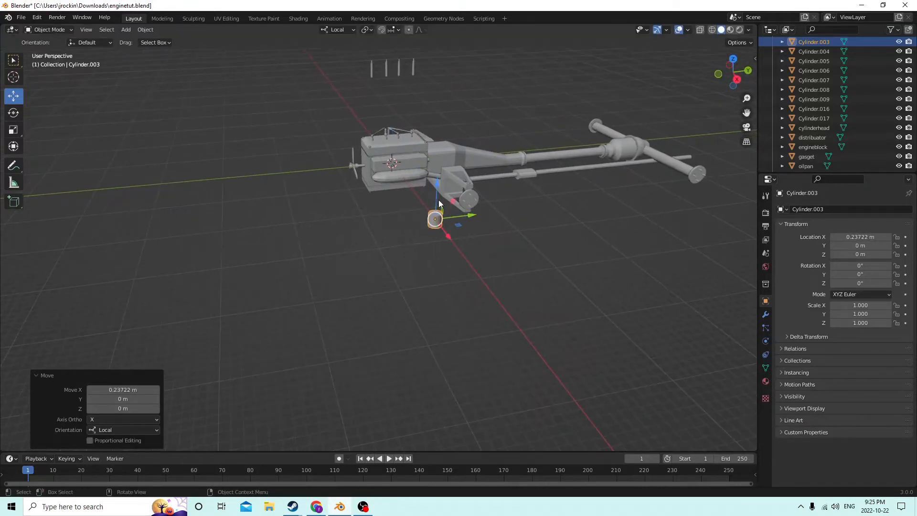
scroll(435, 196, "up", 3)
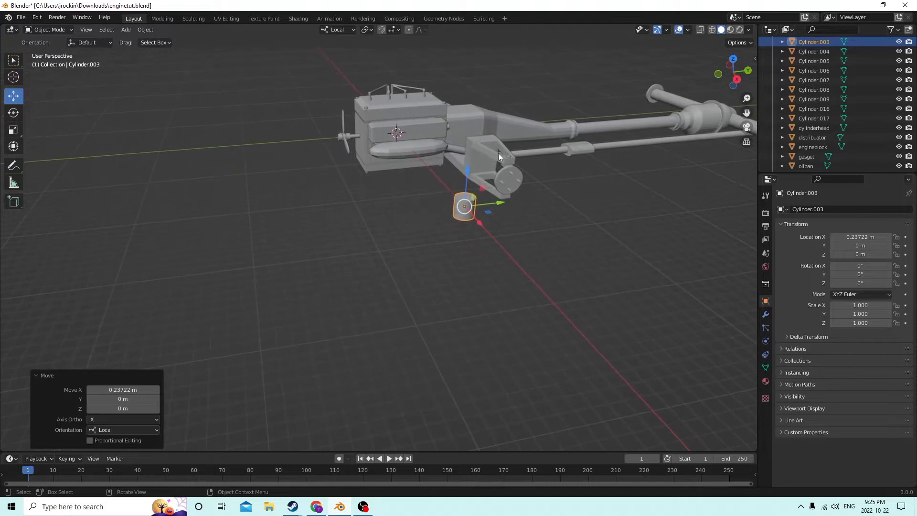
Move the cylinder to about Y 0.054 m and Z 0.021 m near the front hub, and set its Y rotation to 90°.
middle_click_drag(498, 153, 629, 102)
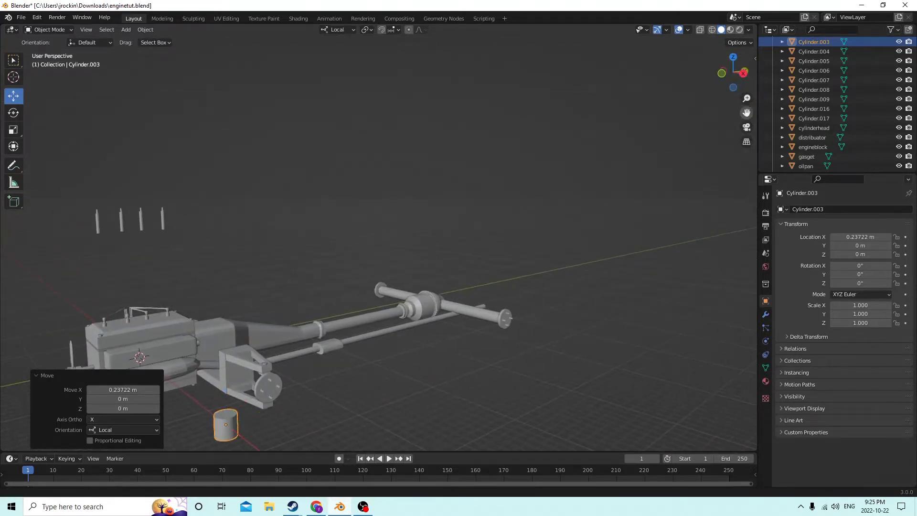
middle_click_drag(451, 208, 441, 234)
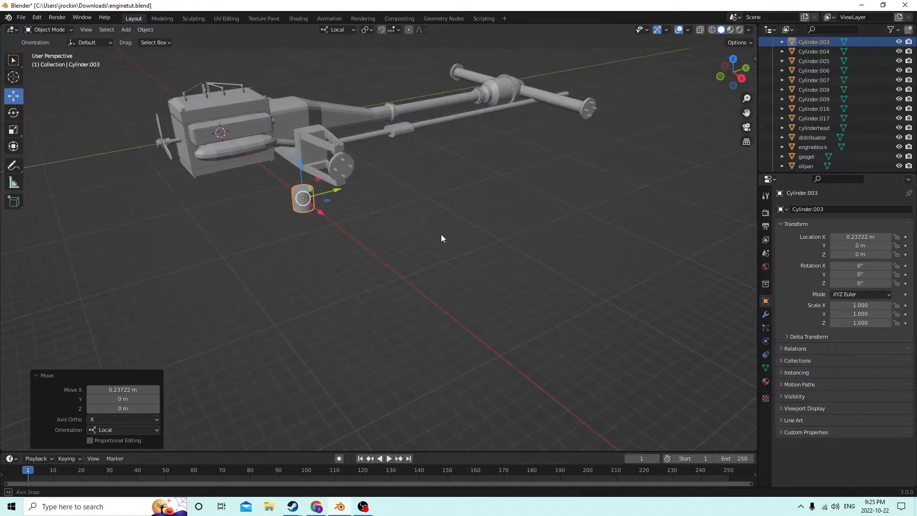
middle_click_drag(403, 196, 393, 171)
left_click_drag(419, 223, 449, 162)
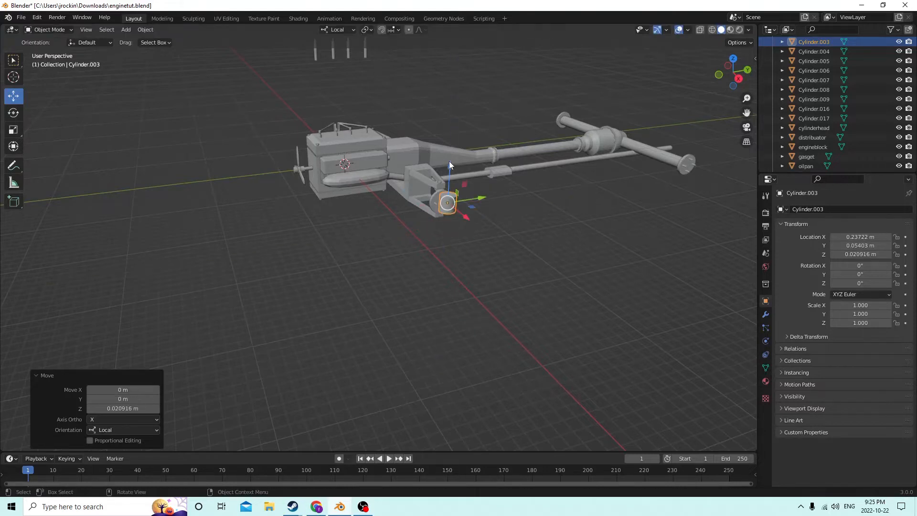
middle_click_drag(449, 162, 467, 167)
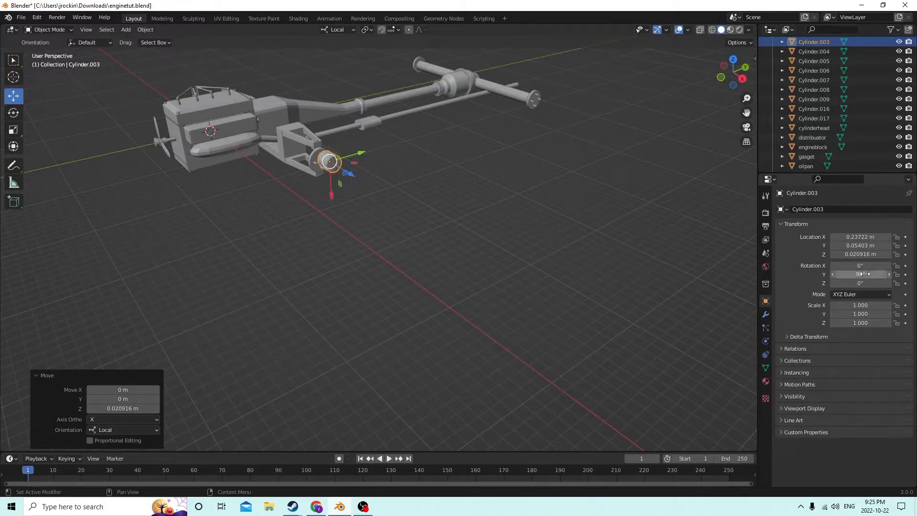
left_click(458, 172)
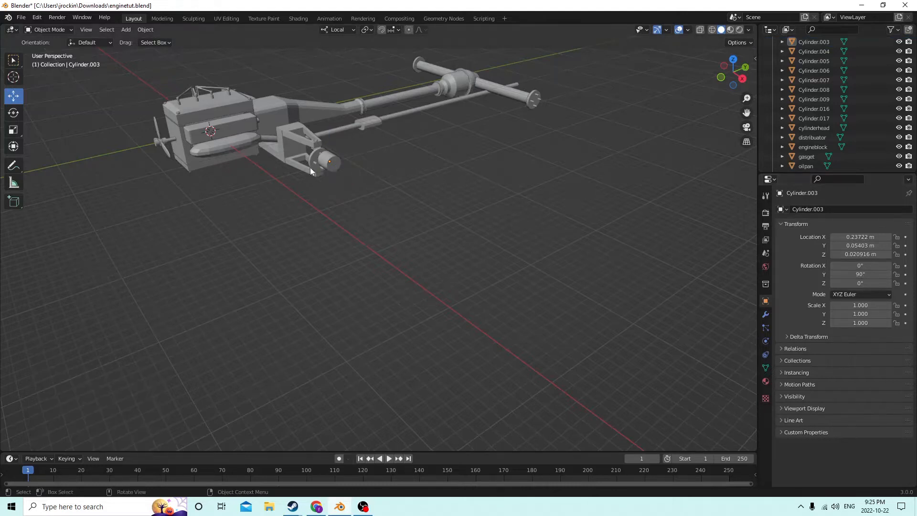
Reposition the rotated cylinder to about X 0.212 m and Y 0.004 m.
middle_click_drag(311, 167, 487, 129)
middle_click_drag(541, 184, 309, 164)
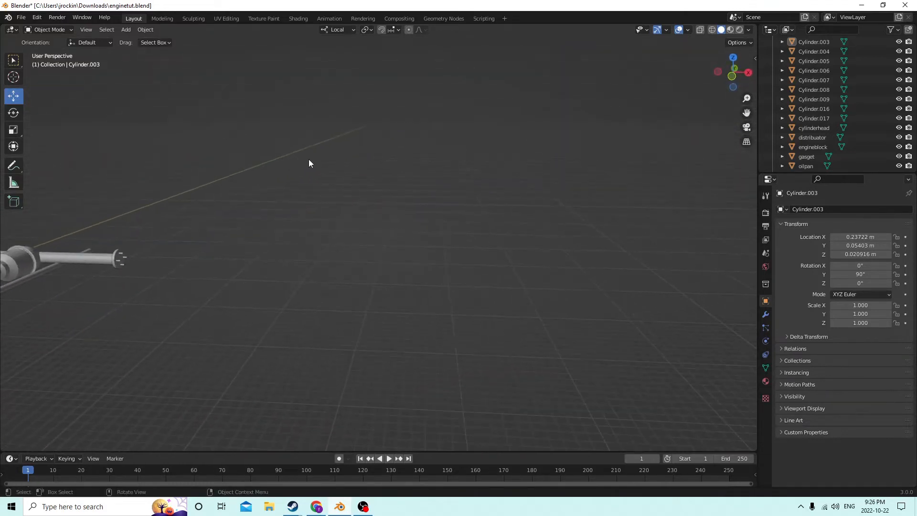
middle_click_drag(611, 143, 706, 128, "shift")
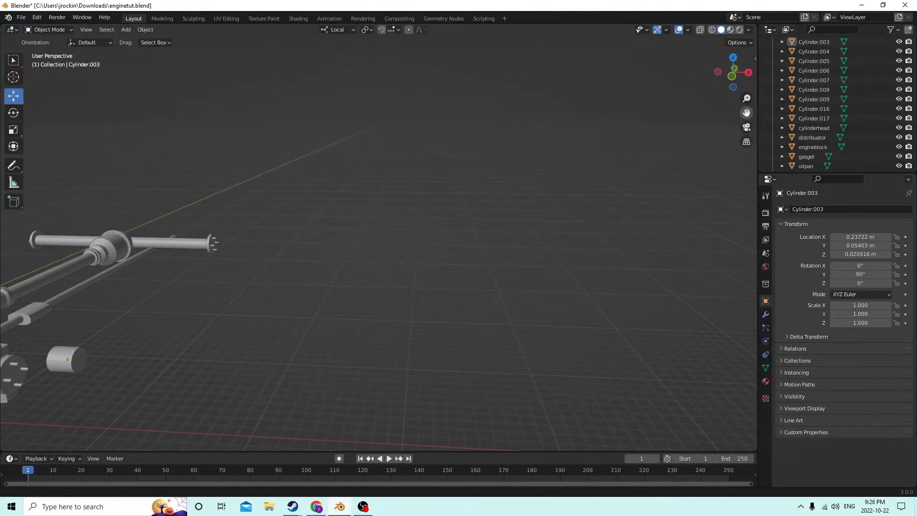
left_click_drag(746, 113, 563, 208)
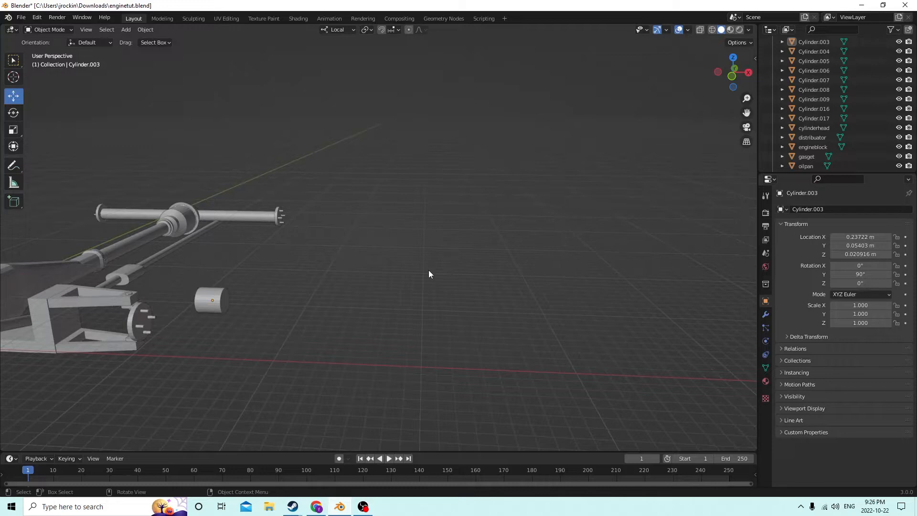
left_click_drag(746, 113, 641, 240)
middle_click_drag(641, 239, 415, 266)
left_click(445, 240)
middle_click_drag(415, 266, 513, 169, "shift")
left_click_drag(563, 115, 507, 141)
middle_click_drag(506, 140, 458, 124)
left_click_drag(747, 113, 742, 114)
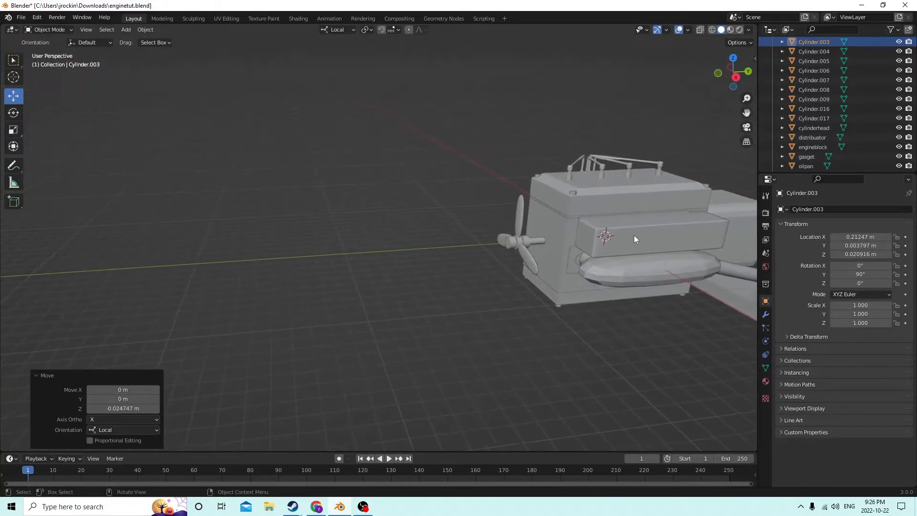
Move the cylinder in front of the front hub, to about Y 0.078 m and Z 0.003 m.
scroll(627, 231, "down", 3)
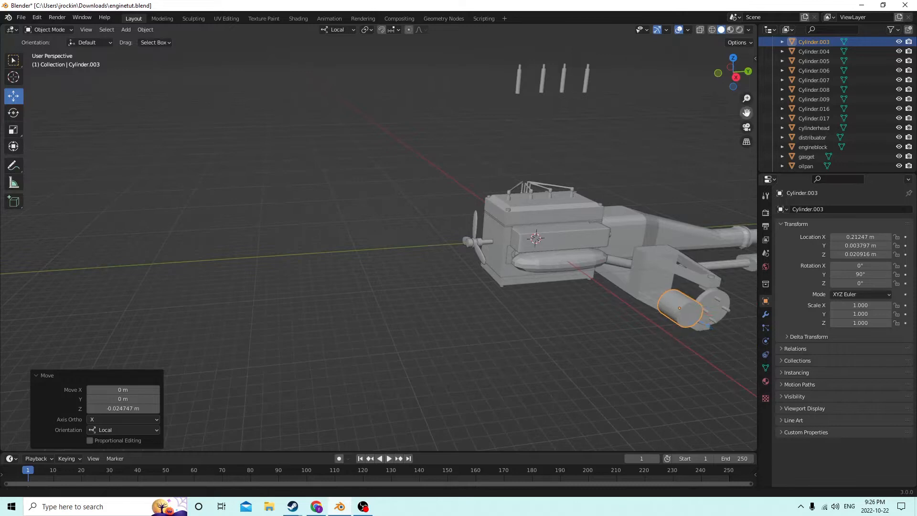
left_click_drag(747, 113, 404, 91)
middle_click_drag(690, 149, 668, 167)
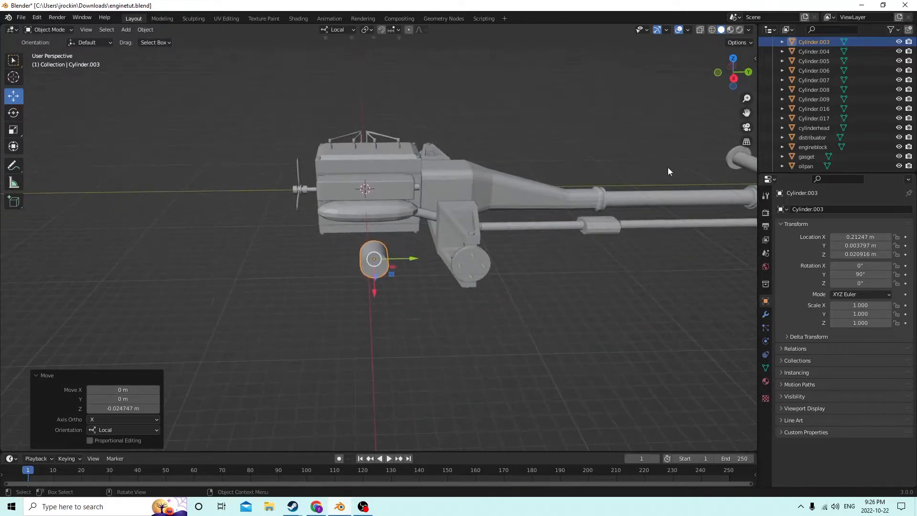
left_click_drag(399, 259, 471, 296)
middle_click_drag(471, 296, 517, 305)
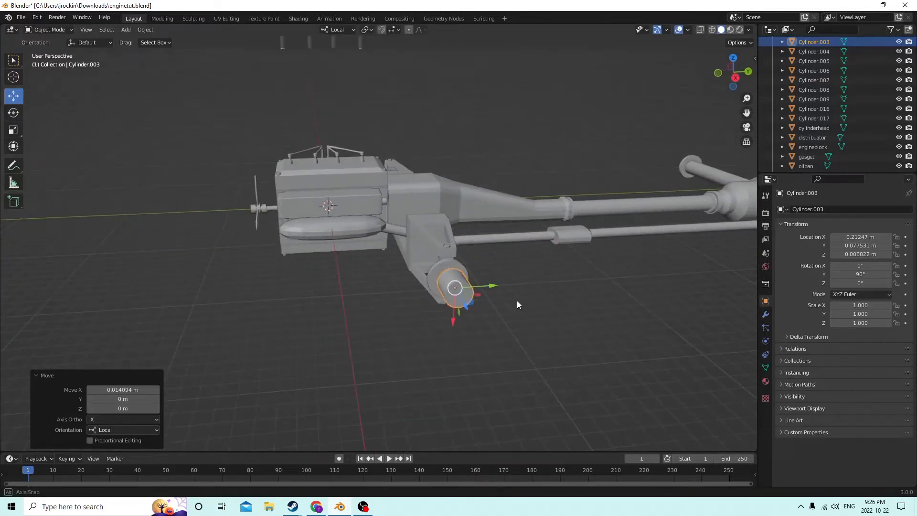
left_click_drag(456, 321, 451, 326)
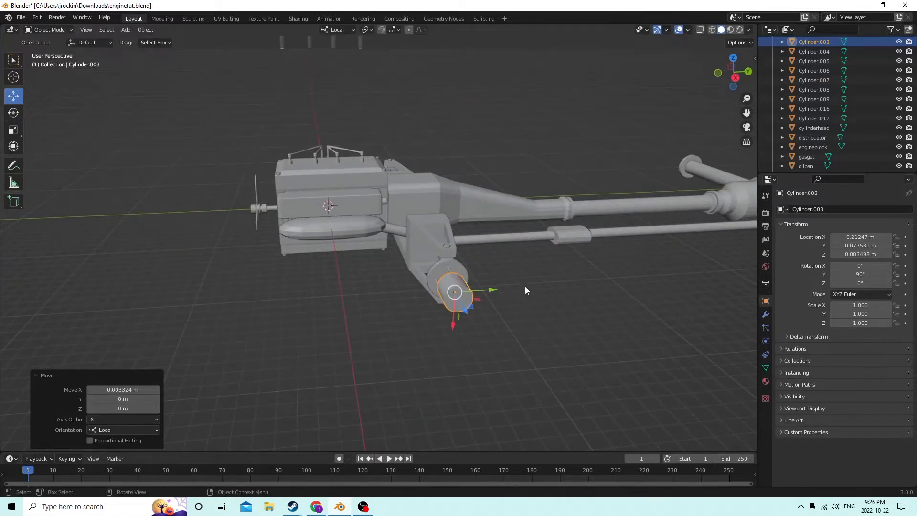
Scale the cylinder up uniformly to about 1.634.
key("s")
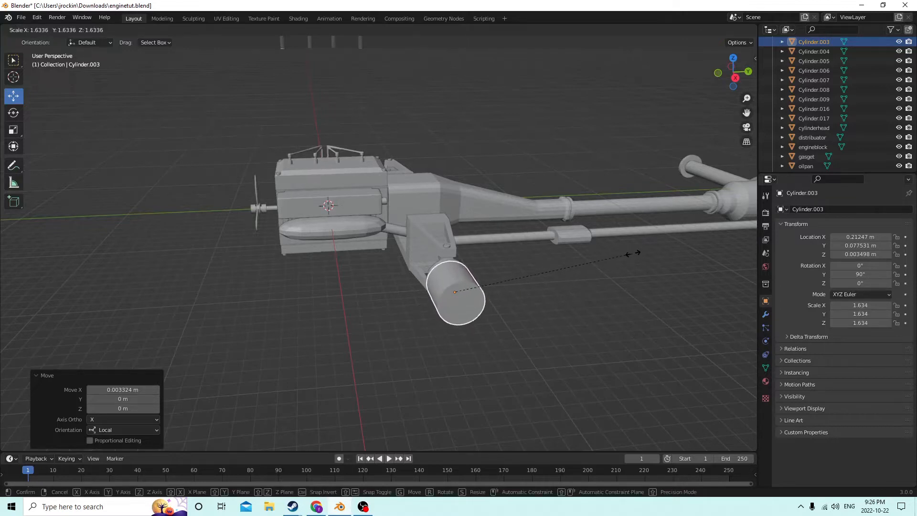
left_click(630, 253)
middle_click_drag(620, 268, 621, 258)
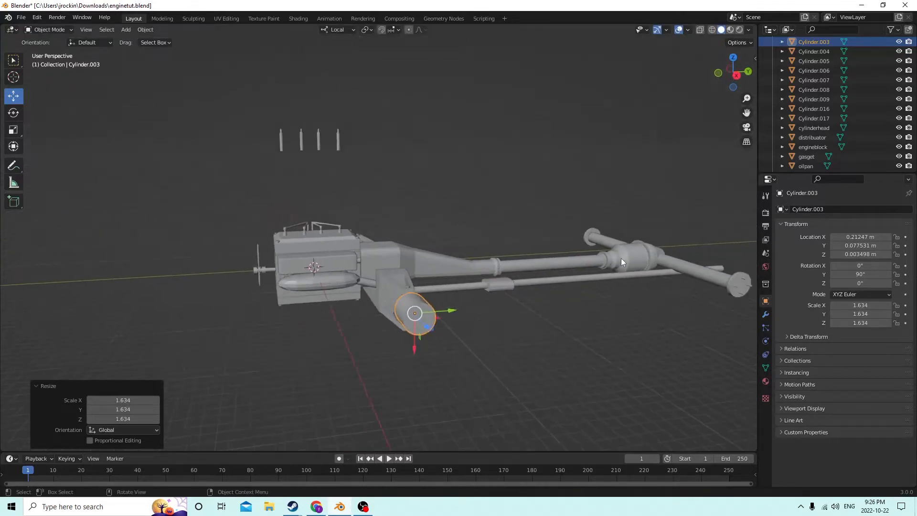
scroll(621, 258, "down", 2)
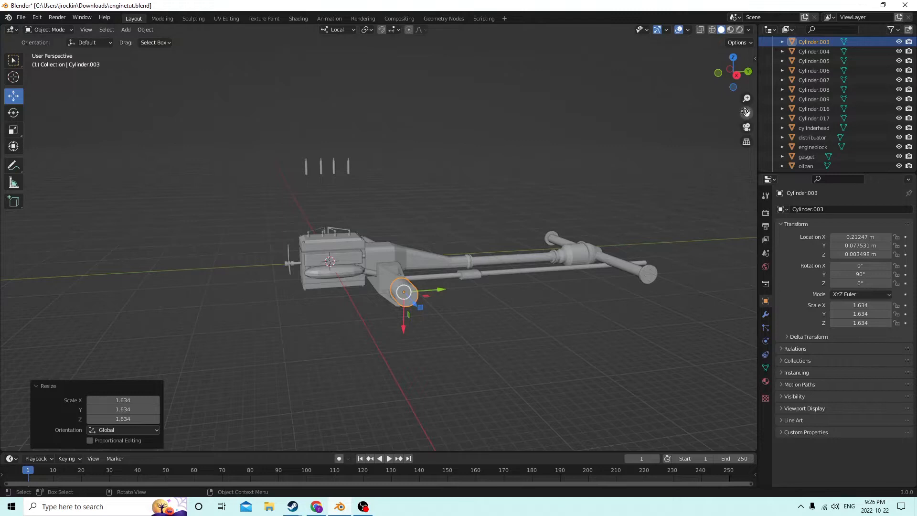
Move the cylinder inward against the front hub and down, to about X 0.175 m and Z -0.013 m.
middle_click_drag(621, 258, 542, 164)
middle_click_drag(738, 110, 276, 387)
left_click_drag(318, 373, 318, 386)
left_click_drag(352, 355, 312, 358)
middle_click_drag(311, 357, 293, 391)
left_click_drag(262, 410, 263, 410)
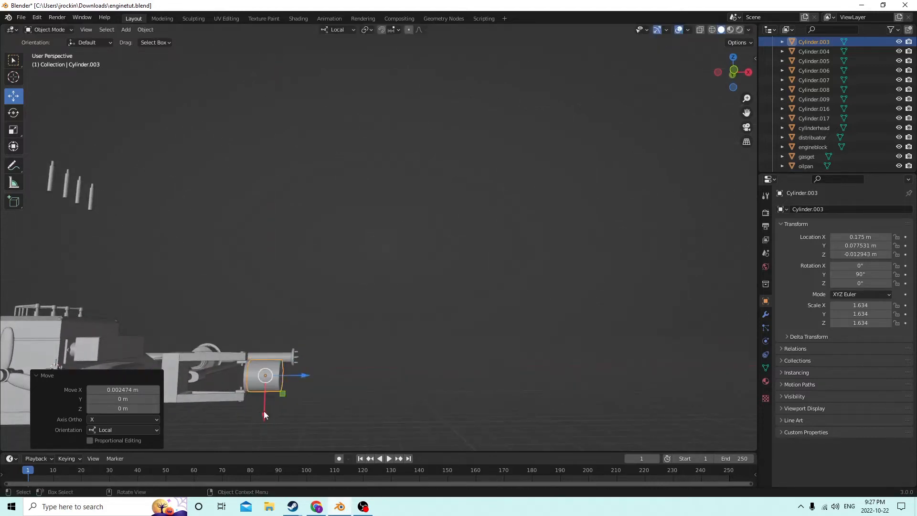
Fine-tune the cylinder's alignment with the front hub, to about Y 0.088 m and Z -0.015 m.
middle_click_drag(264, 410, 515, 351)
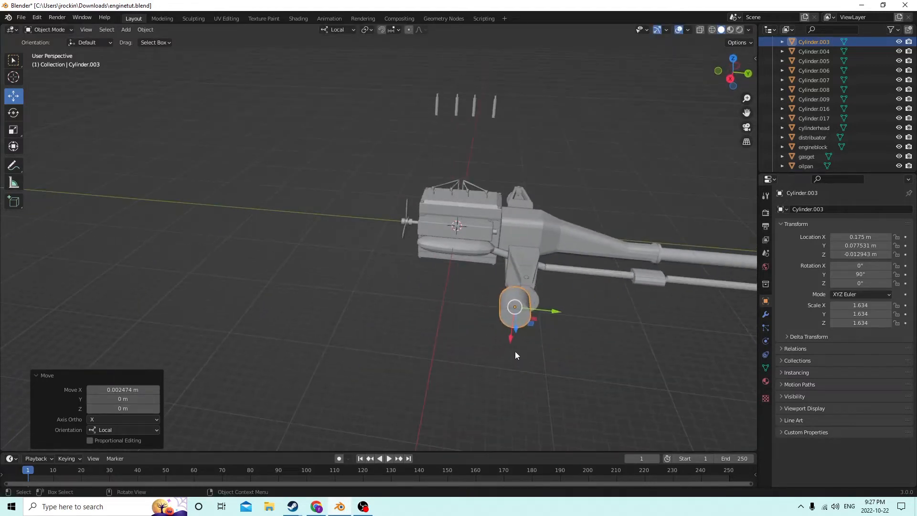
left_click_drag(547, 311, 552, 307)
middle_click_drag(552, 306, 411, 247)
left_click_drag(462, 351, 460, 342)
middle_click_drag(460, 343, 511, 342)
Duplicate the cylinder in place and move the copy outward along its local Z axis, away from the hub.
key("shift+d")
right_click(557, 356)
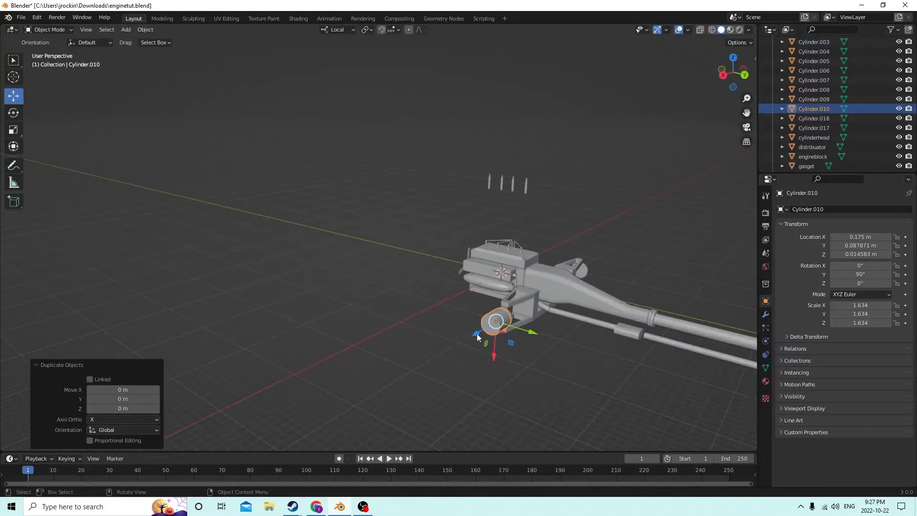
left_click_drag(477, 334, 335, 393)
middle_click_drag(409, 345, 441, 341)
Select the original cylinder at the hub and enlarge it uniformly to a scale of about 2.419.
left_click(500, 335)
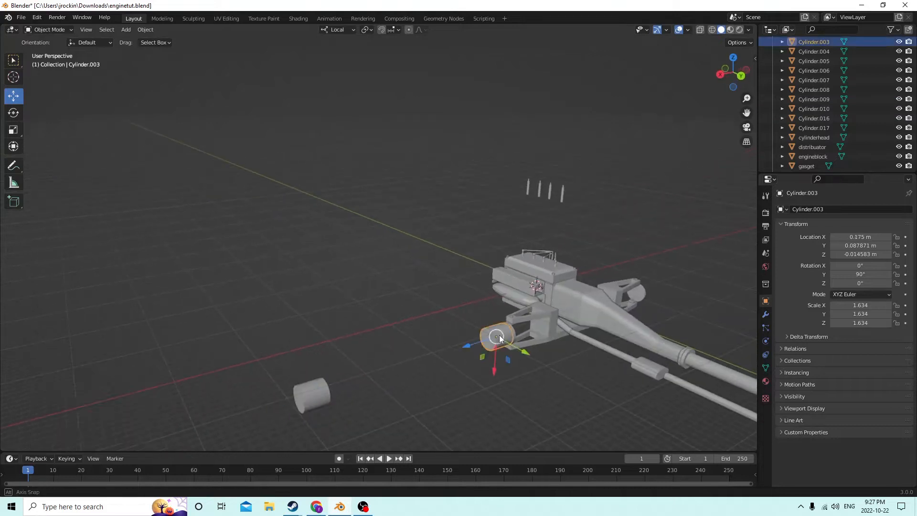
middle_click_drag(500, 335, 534, 339)
key("s")
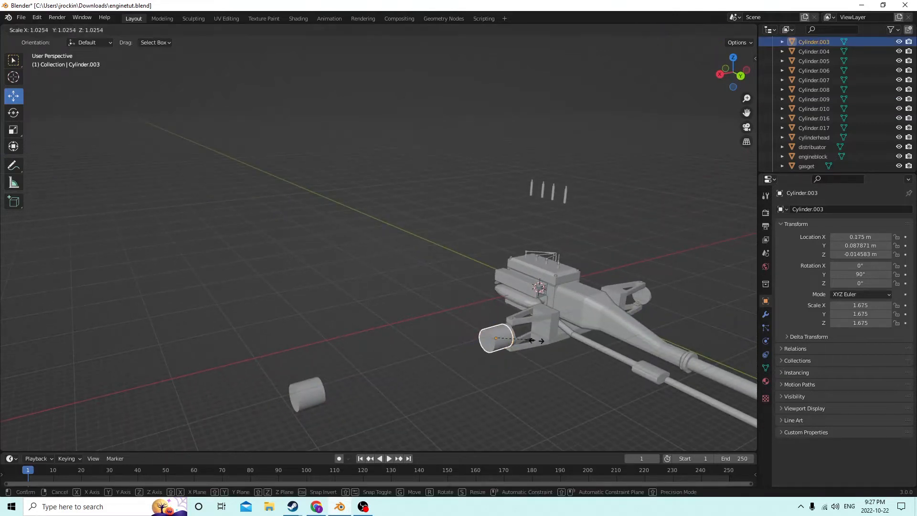
left_click(546, 346)
middle_click_drag(545, 346, 238, 199)
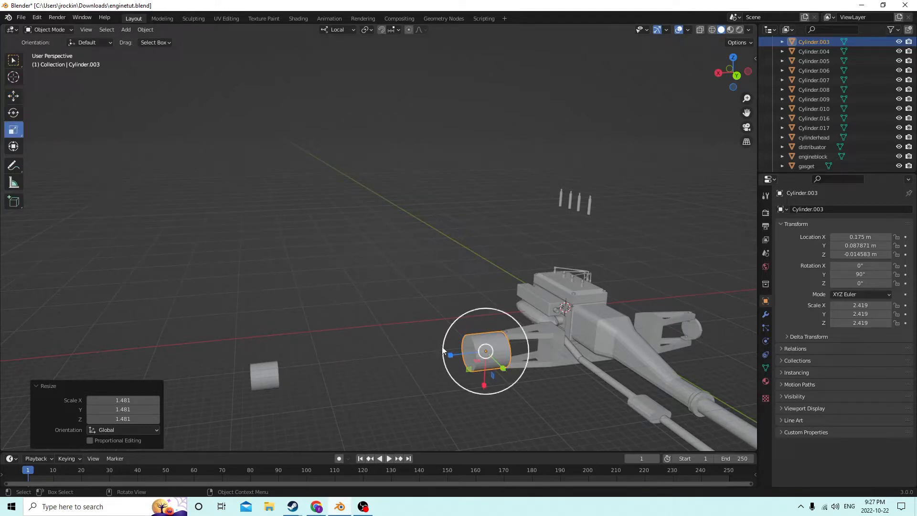
Flatten the hub cylinder into a thin disc by scaling it along its local Z axis to about 0.300.
left_click_drag(450, 355, 482, 351)
middle_click_drag(477, 350, 494, 328)
scroll(451, 335, "up", 3)
middle_click_drag(538, 373, 573, 368)
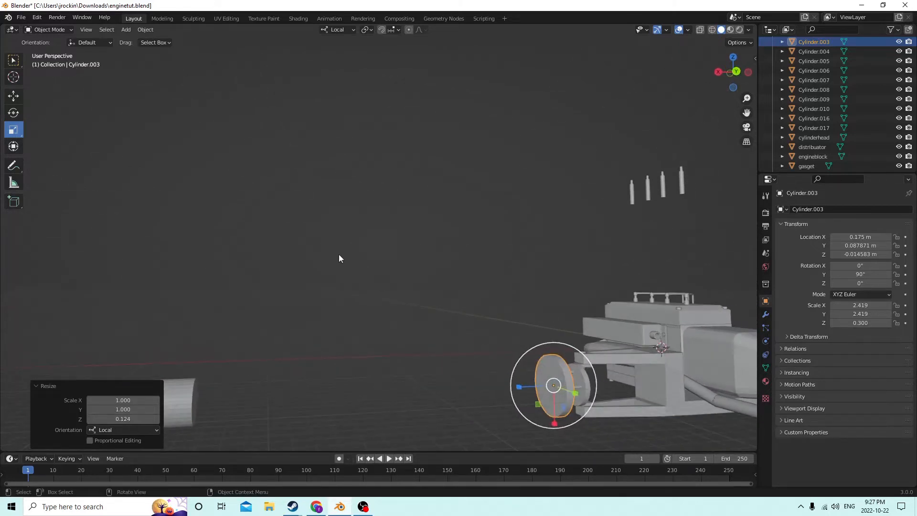
Select the outer round face of the hub disc in Edit Mode and inset it by about 0.004 m.
middle_click_drag(340, 258, 369, 270)
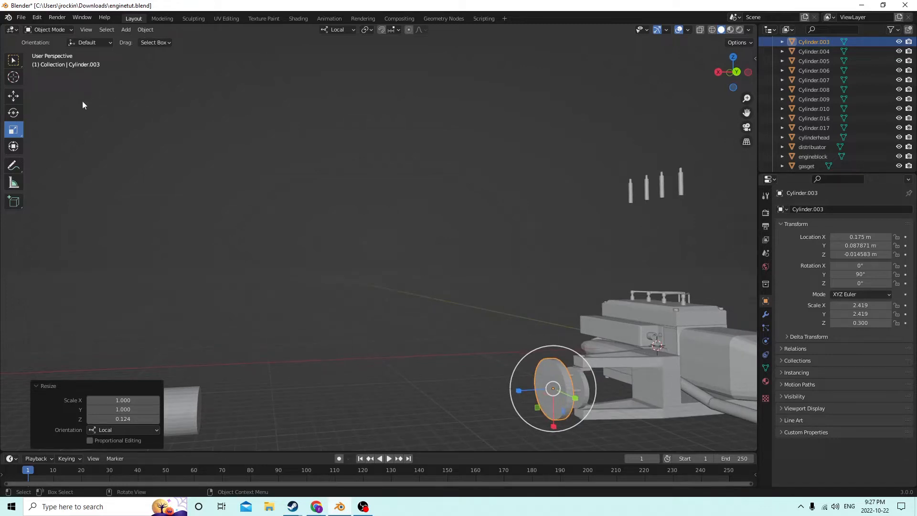
middle_click_drag(318, 236, 569, 330)
key("Tab")
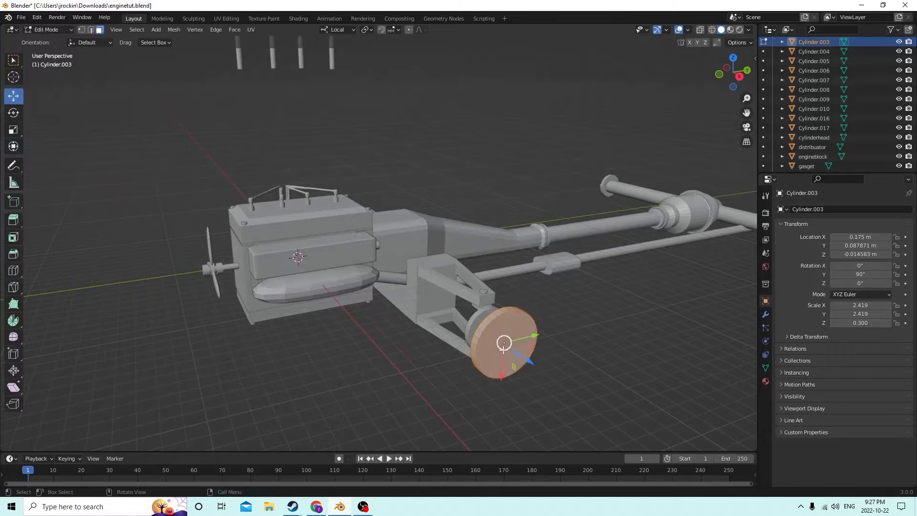
left_click(502, 346)
middle_click_drag(502, 346, 534, 330)
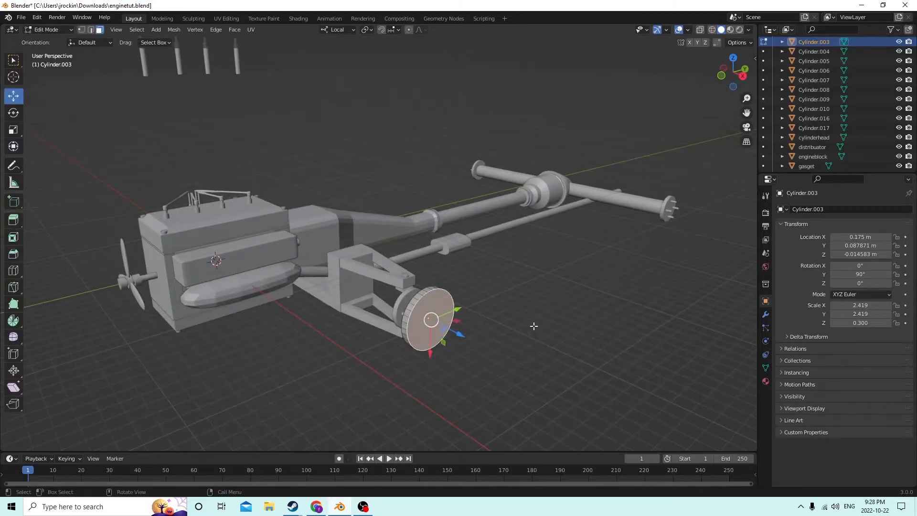
key("i")
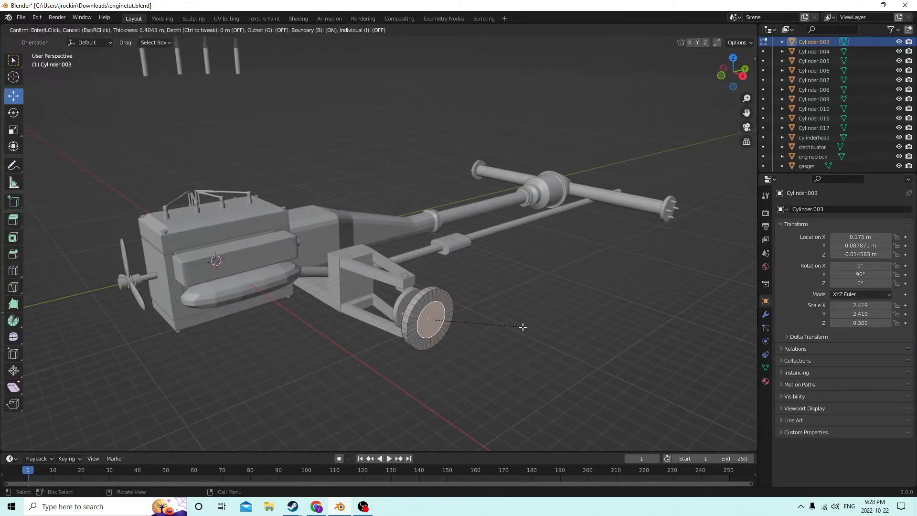
left_click(522, 326)
Extrude the inset face outward by about 0.0076 m to form a raised centre, and return to Object Mode.
middle_click_drag(522, 323, 418, 306)
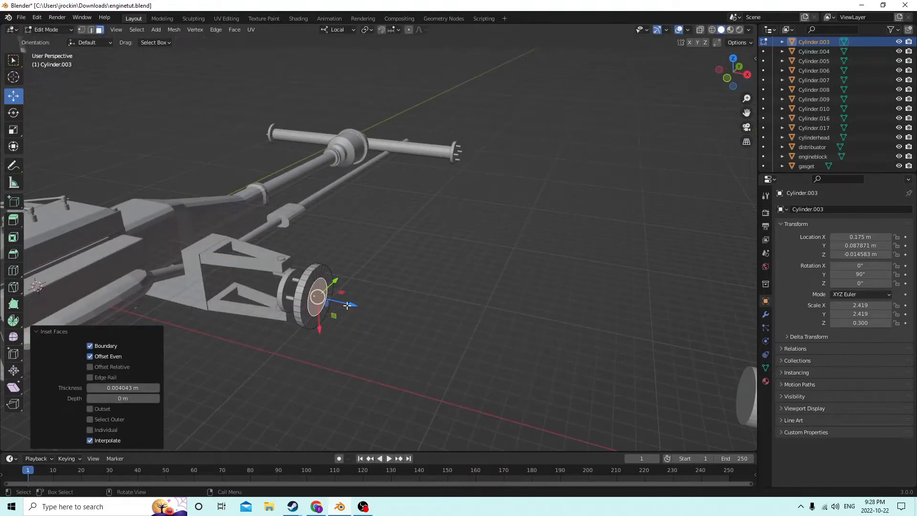
left_click_drag(351, 305, 359, 308)
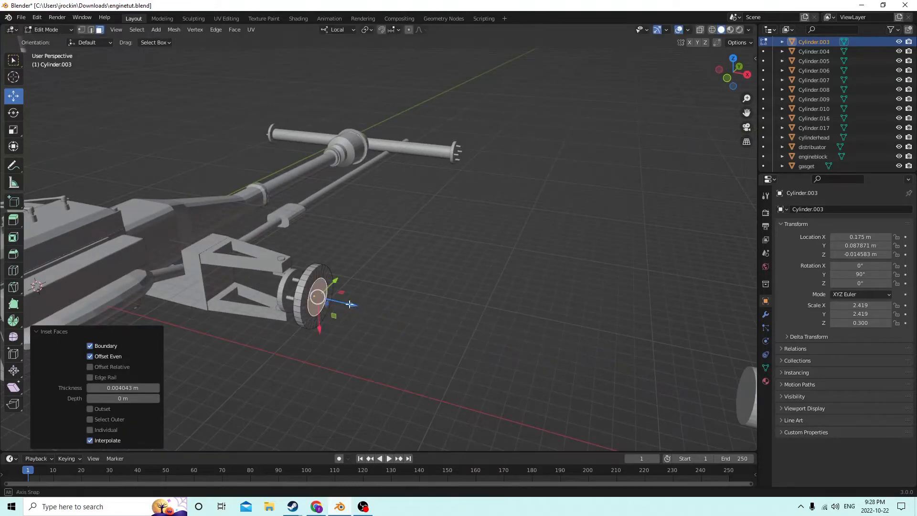
middle_click_drag(358, 307, 405, 309)
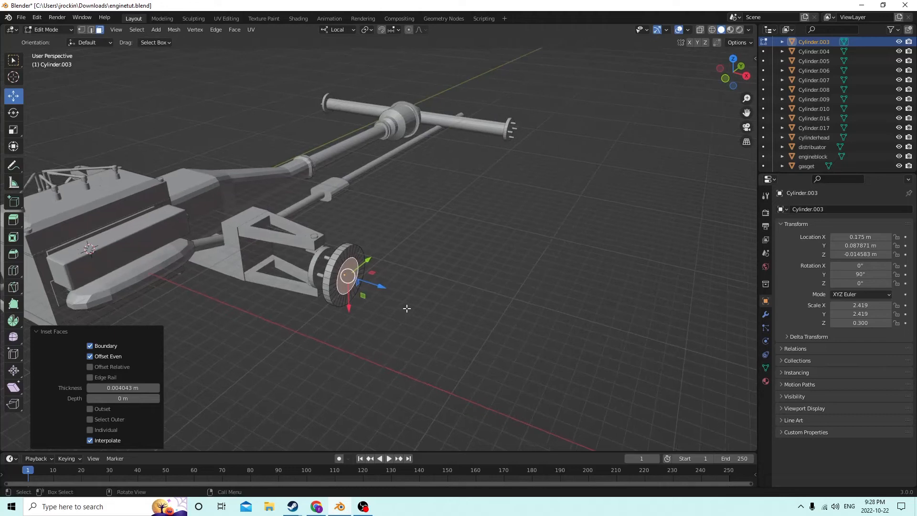
key("e")
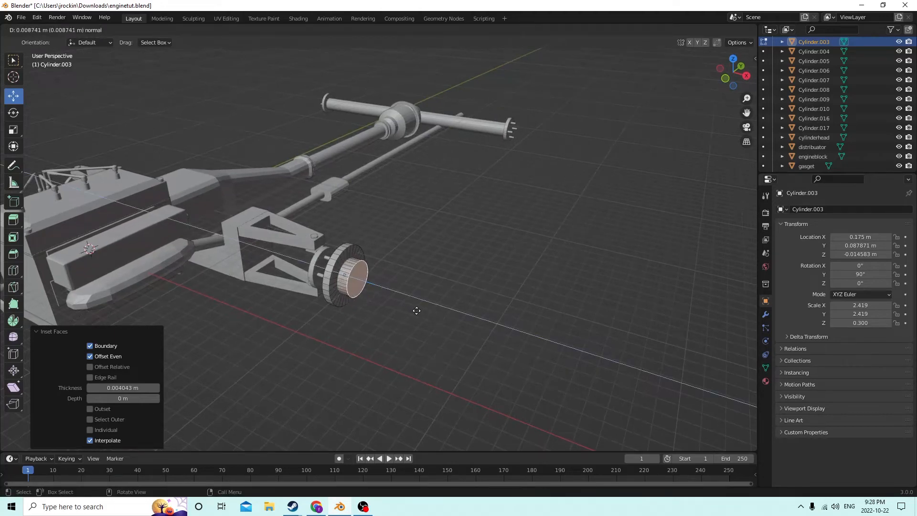
left_click(415, 311)
middle_click_drag(411, 303, 342, 297)
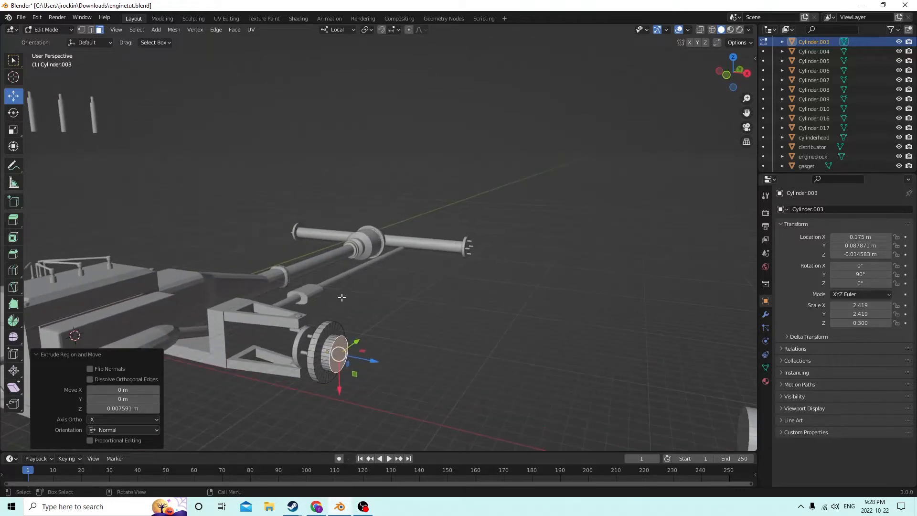
left_click(389, 321)
middle_click_drag(371, 314, 351, 298)
key("Tab")
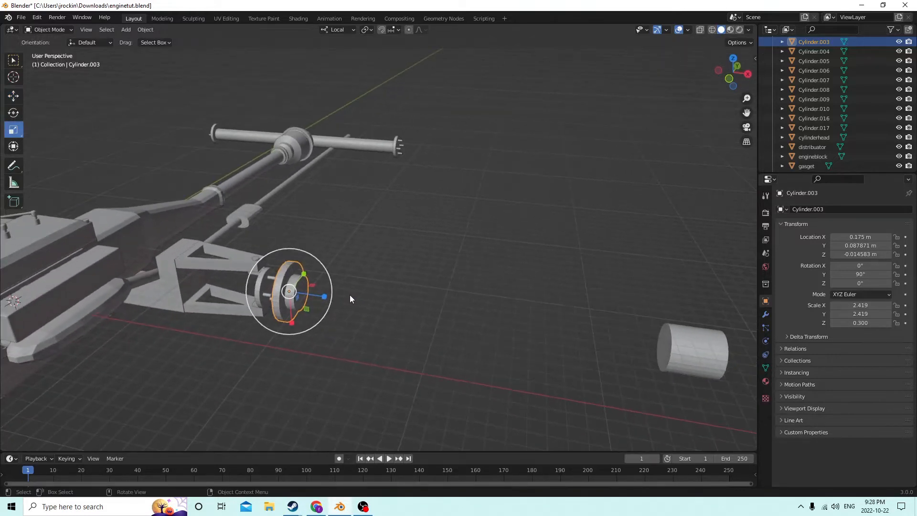
Move the disc outward about 0.031 m along its local Z axis and enlarge it uniformly to a scale of about 3.170.
left_click(13, 97)
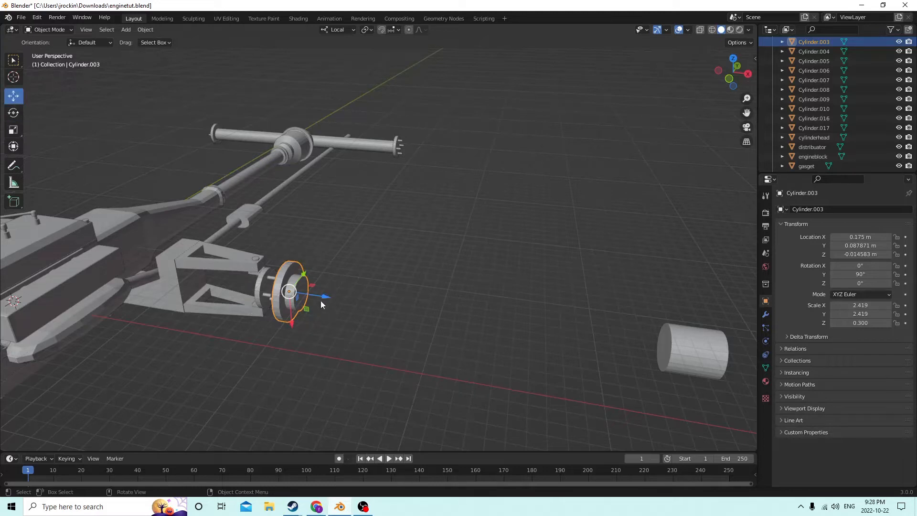
left_click_drag(320, 299, 360, 301)
mouse_move(359, 301)
middle_mouse_down()
mouse_move(370, 272)
mouse_move(333, 325)
mouse_move(371, 312)
middle_mouse_up()
key("s")
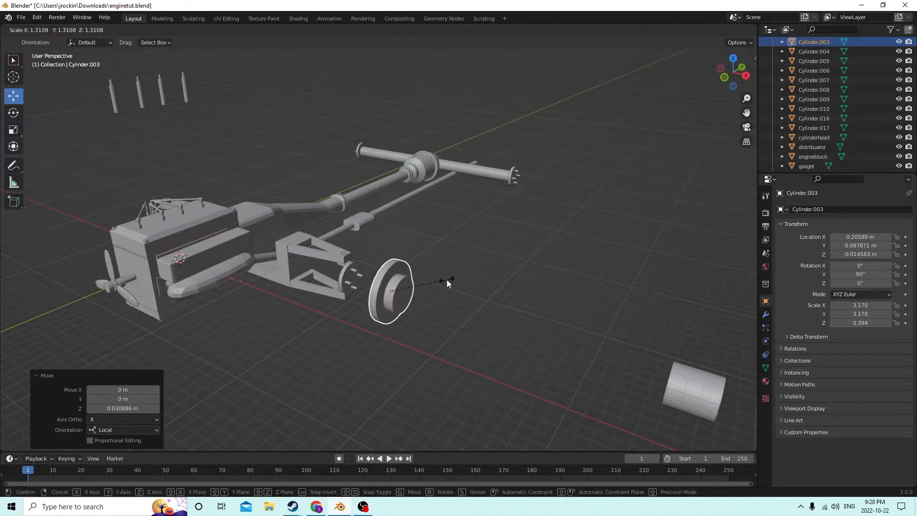
left_click(446, 279)
Duplicate the studded hub flange and move the copy about 0.039 m along its local Z axis to the disc.
middle_click_drag(446, 279, 315, 299)
left_click(316, 309)
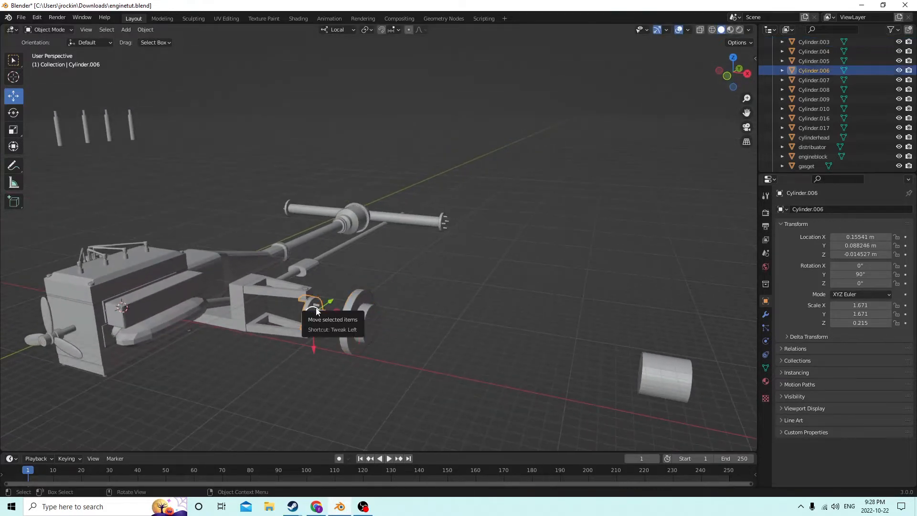
key("shift+d")
right_click(347, 297)
middle_click_drag(346, 297, 255, 327)
left_click_drag(230, 315, 278, 309)
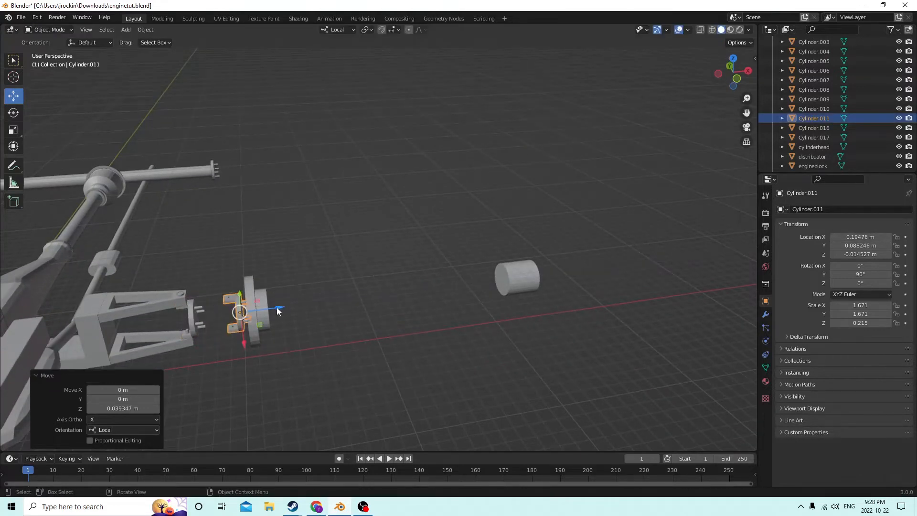
Stretch the flange copy along its local Z axis to a scale of about 0.466.
middle_click_drag(278, 309, 237, 302)
left_click(16, 134)
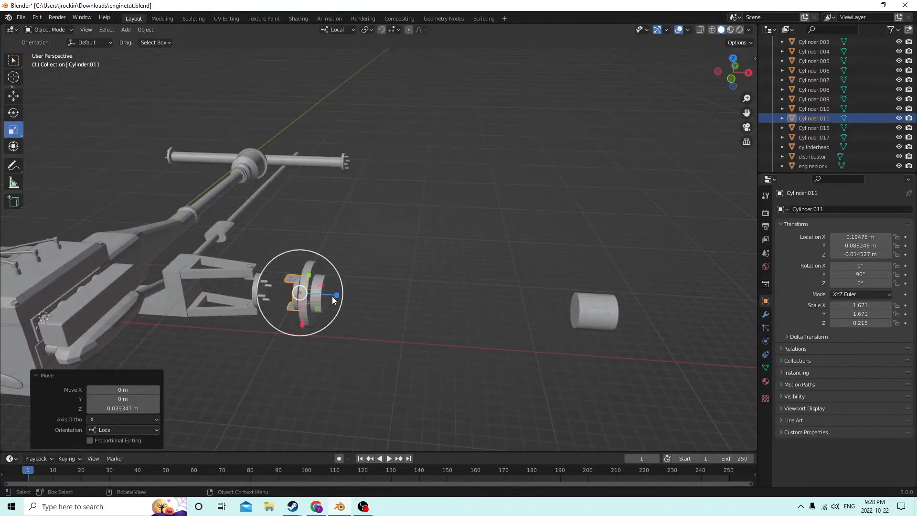
left_click_drag(336, 299, 380, 300)
Shift the flange copy along its local Z axis to about X 0.205 m so its studs pass through the disc.
middle_click_drag(381, 300, 414, 301)
left_click(15, 98)
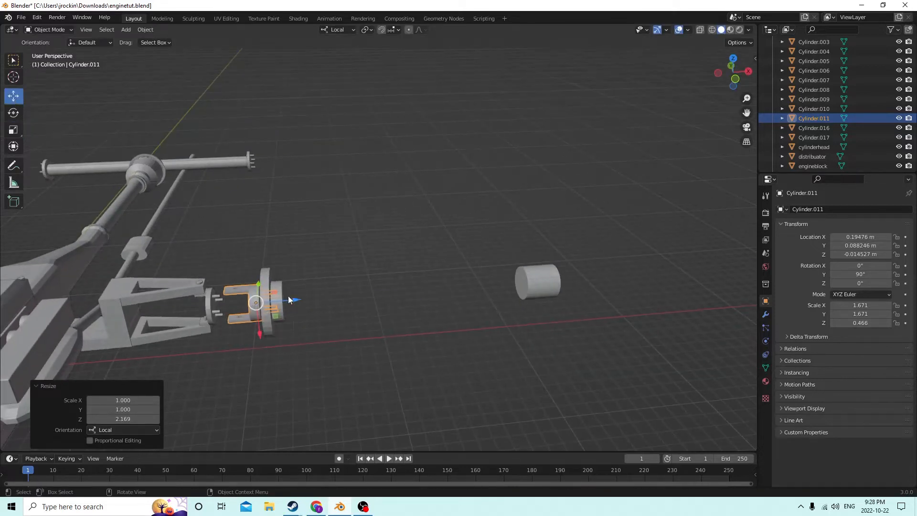
left_click_drag(293, 300, 301, 296)
middle_click_drag(301, 297, 222, 350)
scroll(271, 296, "up", 3)
scroll(265, 308, "up", 2)
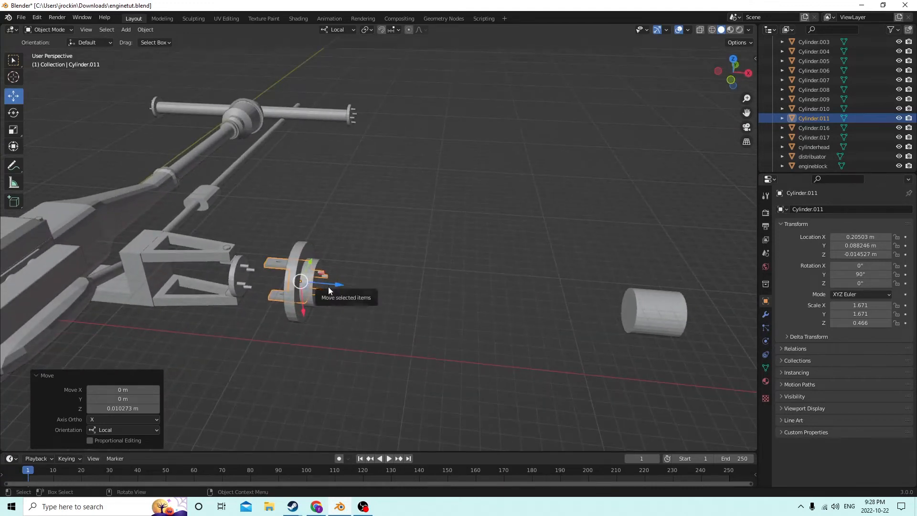
left_click_drag(340, 286, 334, 284)
middle_click_drag(333, 283, 294, 302)
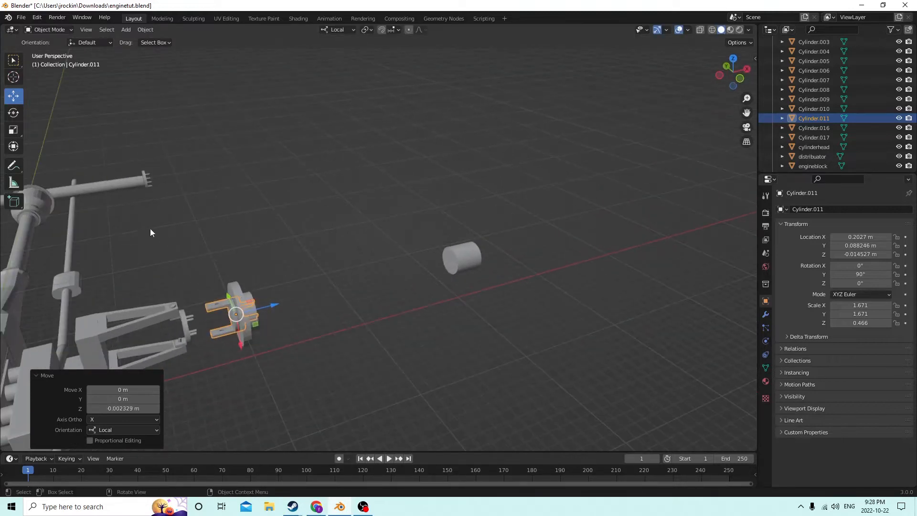
middle_click_drag(150, 233, 181, 256)
key("g")
key("z")
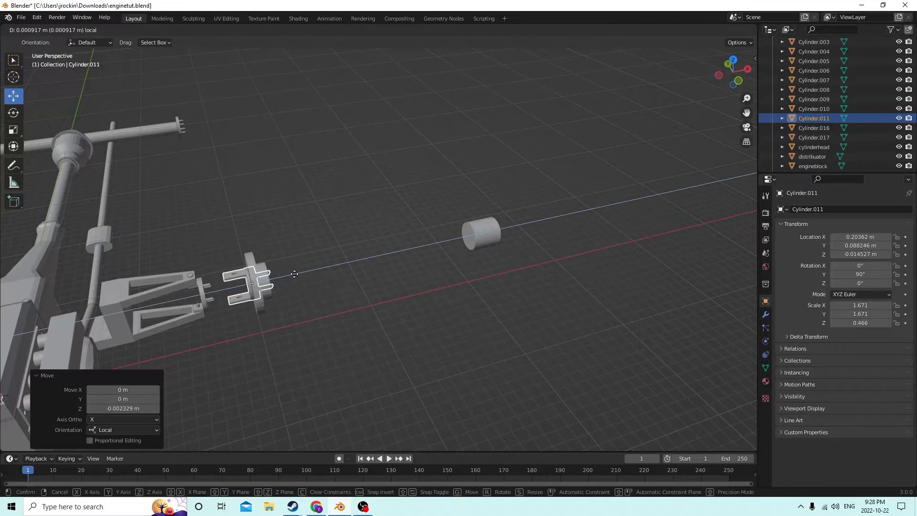
left_click(297, 275)
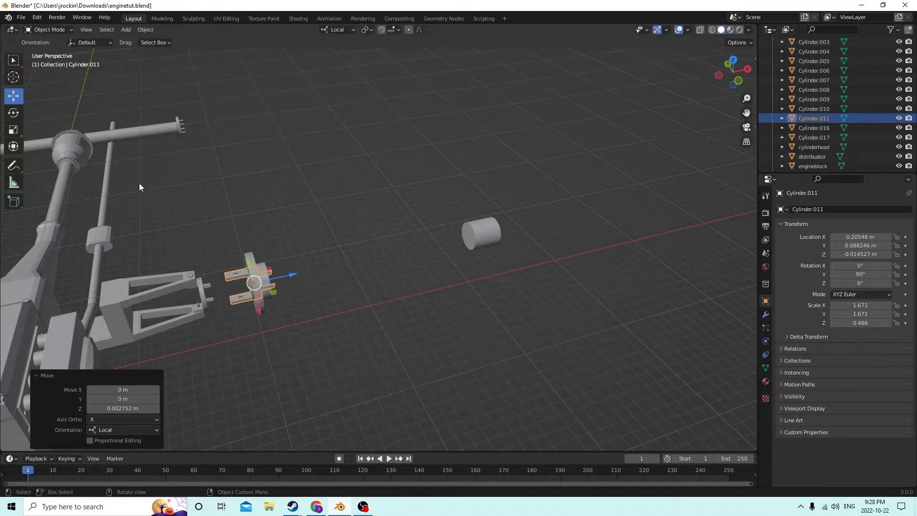
Lengthen the flange copy along its local Z axis to a scale of about 0.681.
left_click(13, 130)
left_click_drag(280, 273, 309, 272)
right_click(299, 272)
mouse_move(308, 271)
middle_mouse_down()
mouse_move(250, 260)
mouse_move(303, 268)
middle_mouse_up()
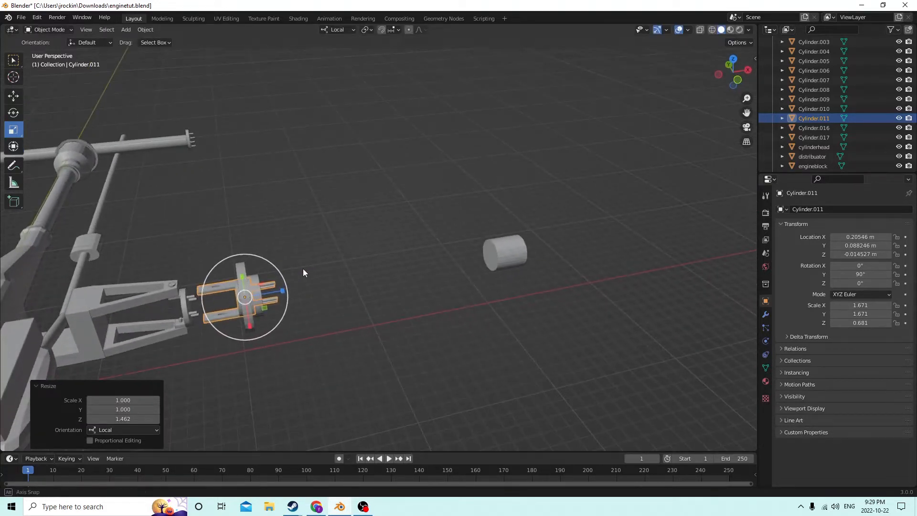
Cut the stud holes by subtracting the flange copy from the disc with Bool Tool's Auto Boolean Difference, and check the disc in Edit Mode.
left_click(248, 282, "shift")
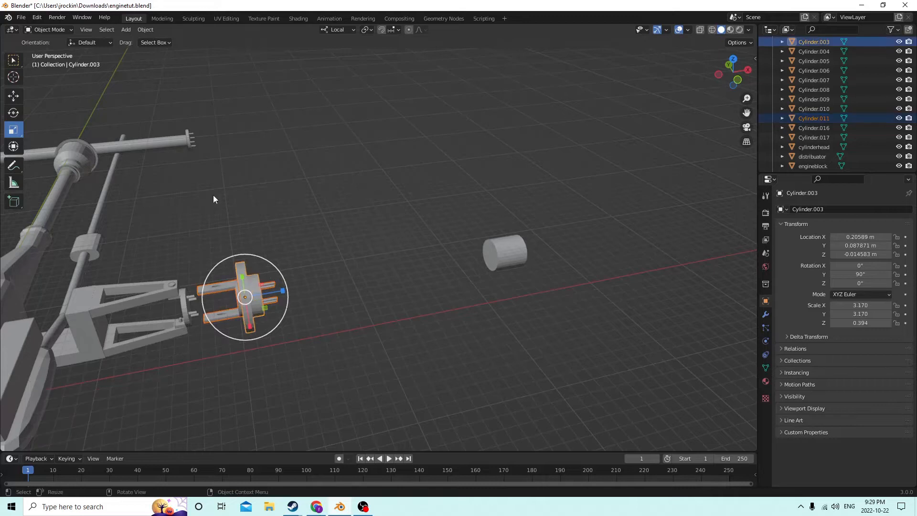
left_click(144, 29)
mouse_move(191, 347)
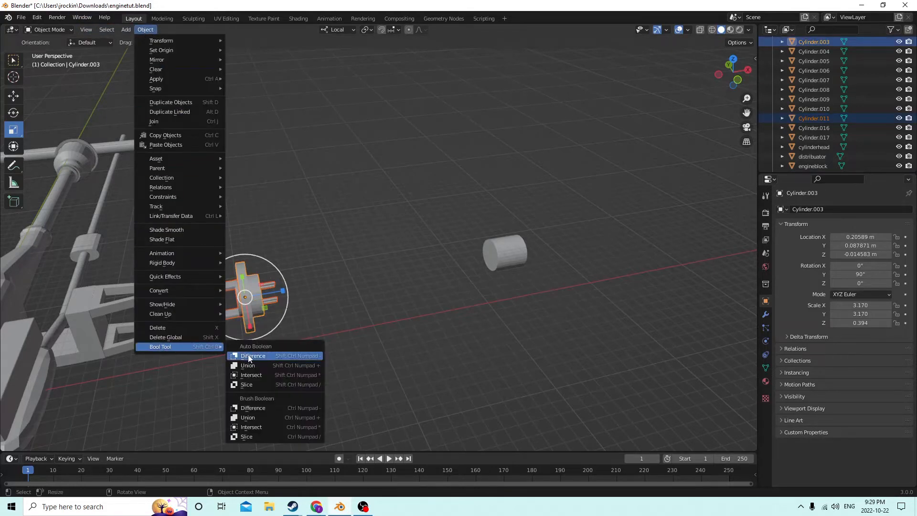
left_click(252, 356)
middle_click_drag(261, 306, 332, 195)
key("Tab")
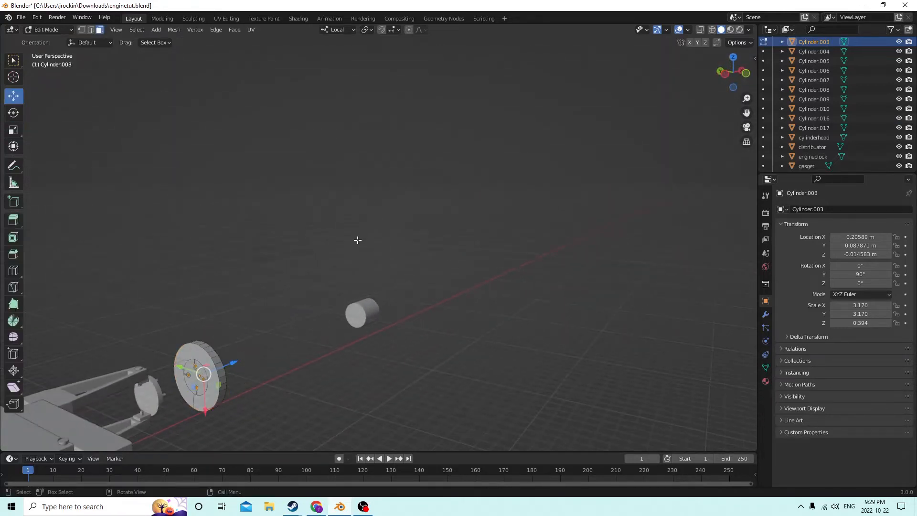
middle_click_drag(344, 258, 201, 329)
Return to Object Mode and thin the disc along its local Z axis to a scale of about 0.251.
key("Tab")
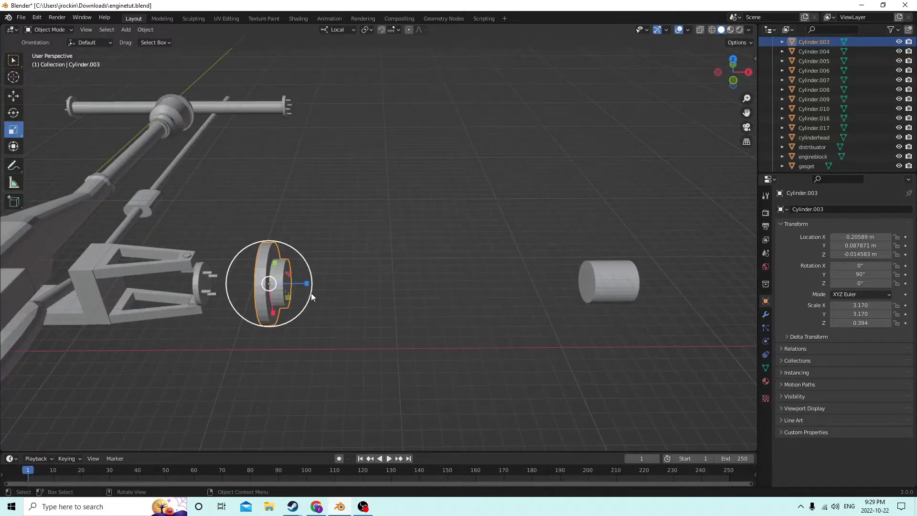
left_click_drag(307, 283, 289, 282)
middle_click_drag(289, 282, 259, 272)
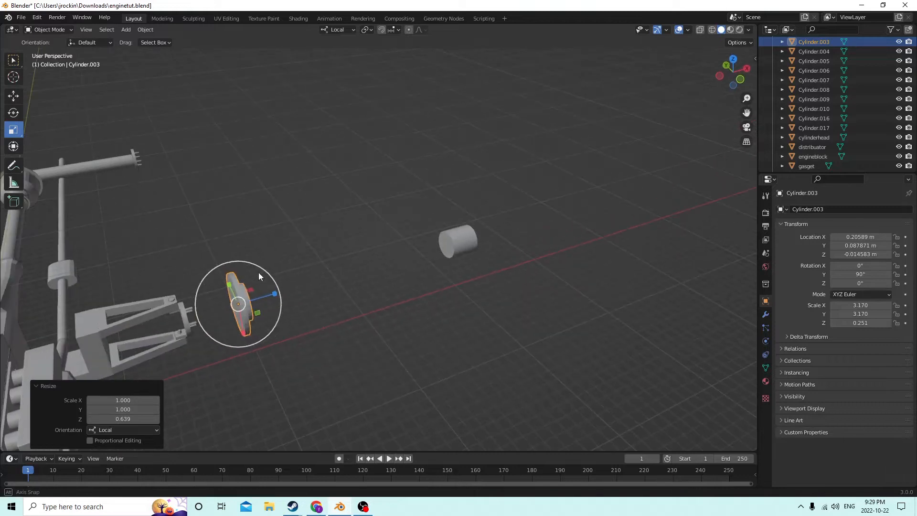
key("Tab")
left_click_drag(282, 290, 257, 299)
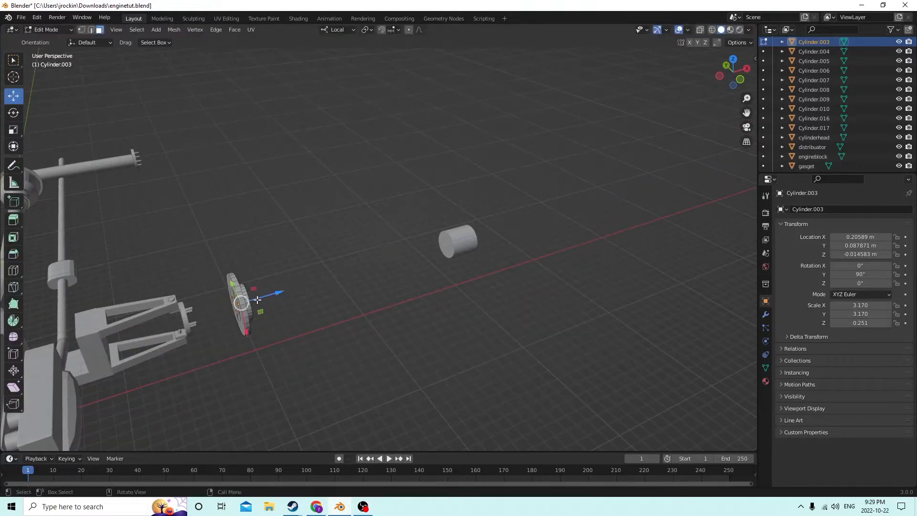
middle_click_drag(258, 298, 236, 297)
key("Tab")
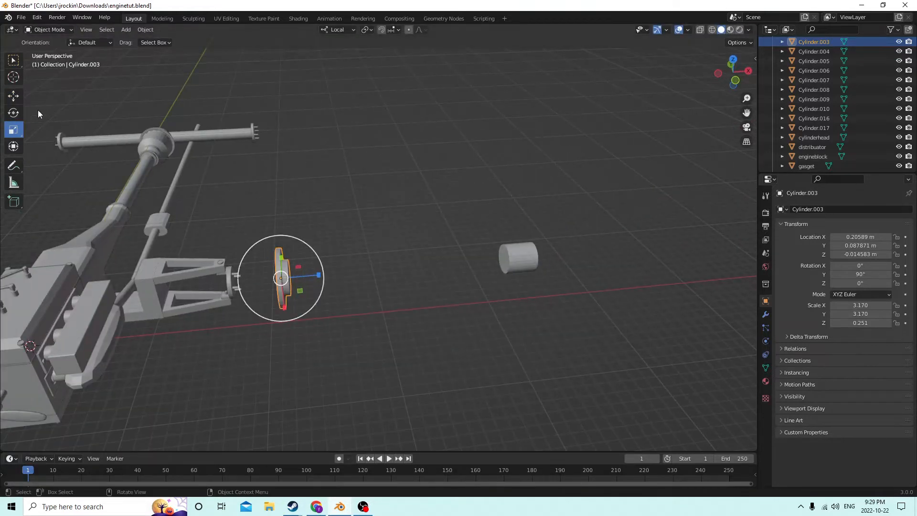
Move the disc back about 0.051 m along its local Z axis onto the front hub, to about X 0.155 m.
left_click(20, 98)
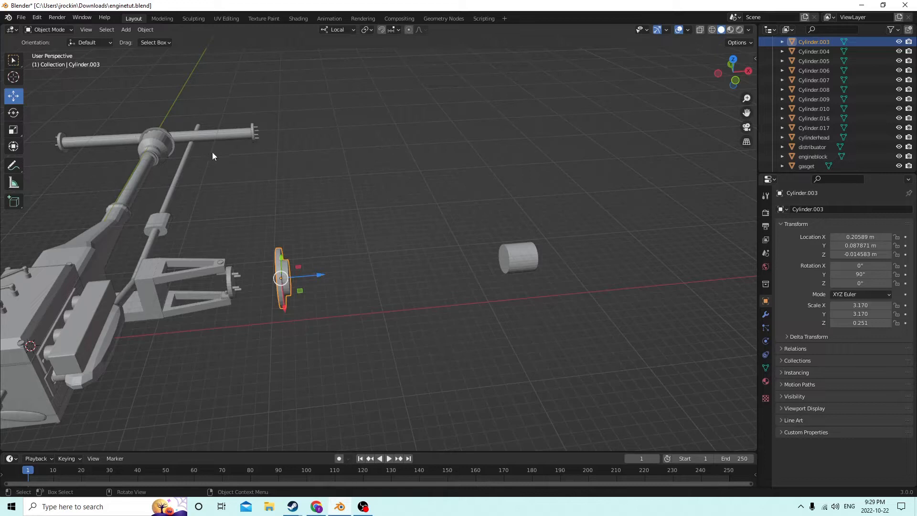
left_click_drag(319, 277, 267, 280)
middle_click_drag(268, 279, 109, 248)
Examine the disc's fit on the front hub and suspension arms from several angles.
scroll(298, 364, "up", 5)
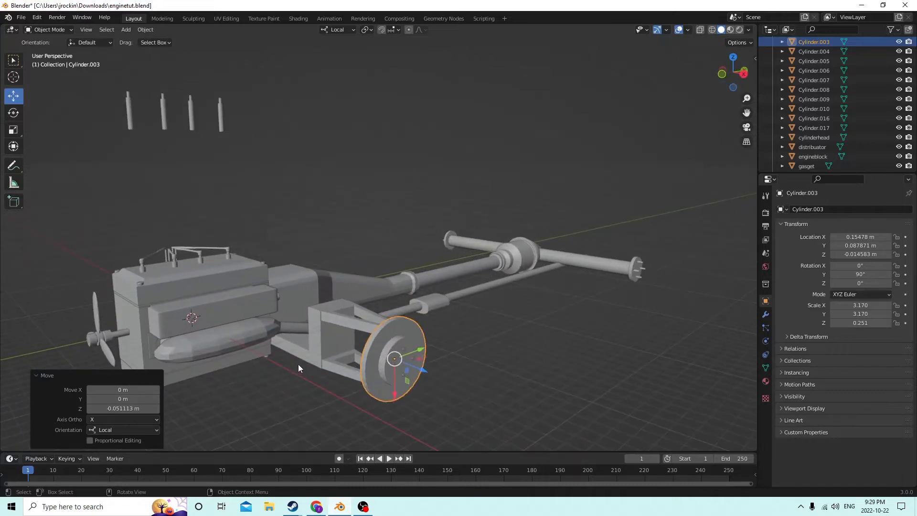
middle_click_drag(315, 352, 342, 320)
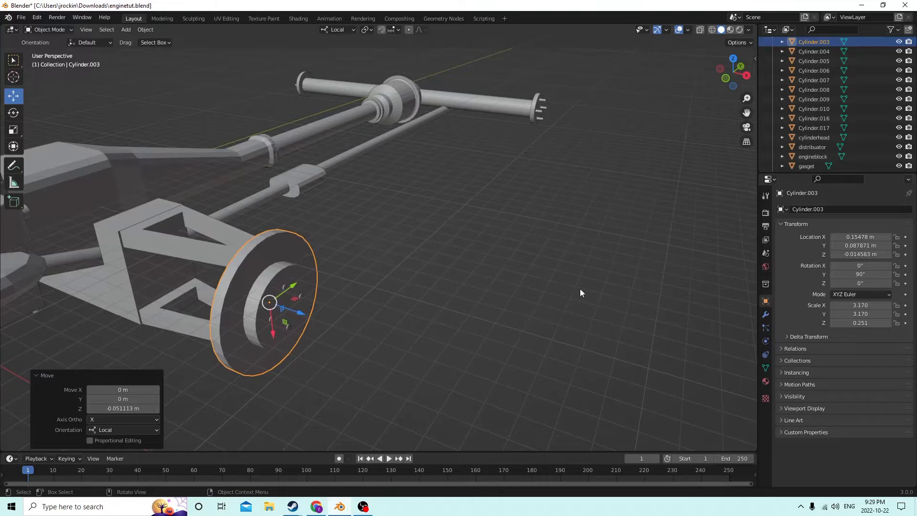
left_click_drag(747, 113, 758, 115)
scroll(547, 193, "down", 3)
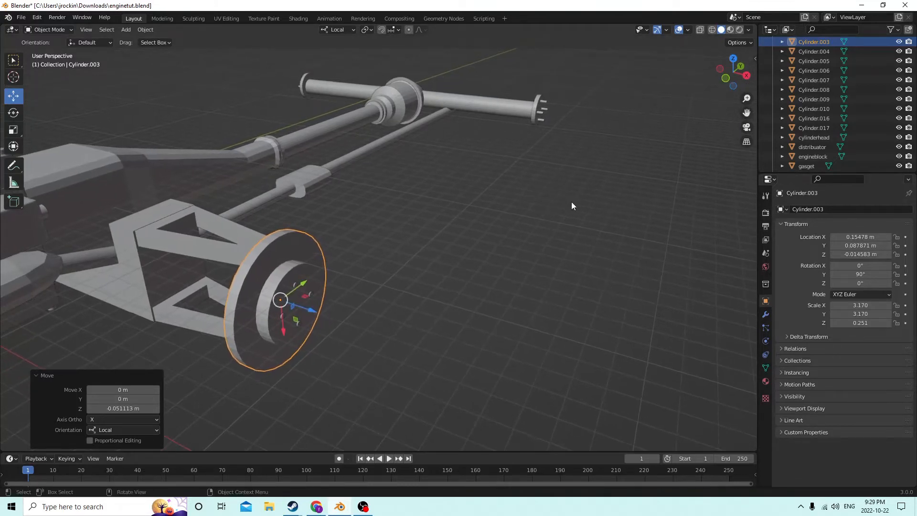
scroll(573, 201, "up", 2)
scroll(592, 181, "up", 3)
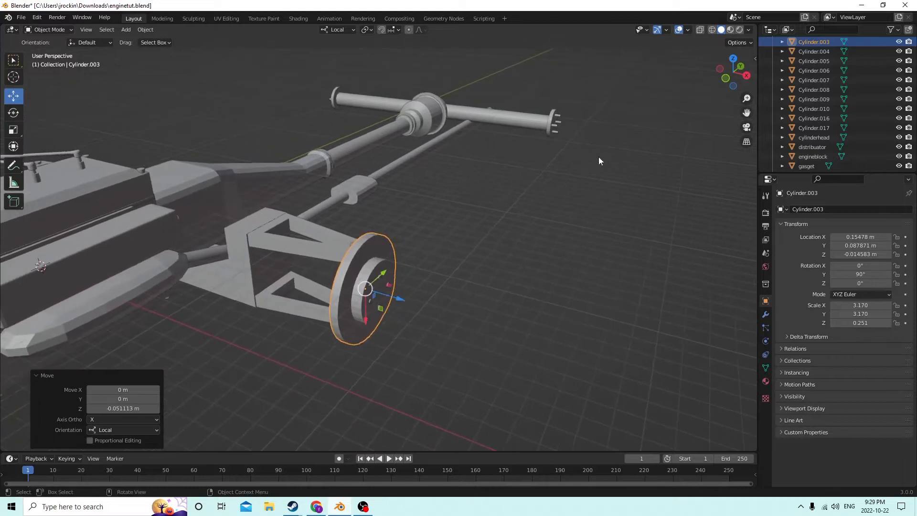
middle_click_drag(598, 156, 410, 240)
left_click_drag(747, 112, 903, 123)
scroll(553, 186, "up", 1)
middle_click_drag(553, 185, 605, 207)
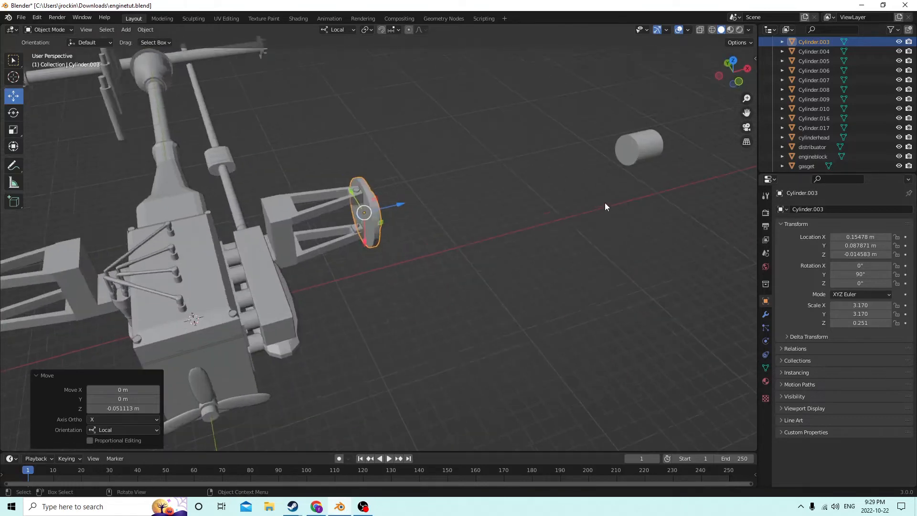
scroll(603, 200, "up", 3)
middle_click_drag(540, 175, 515, 169)
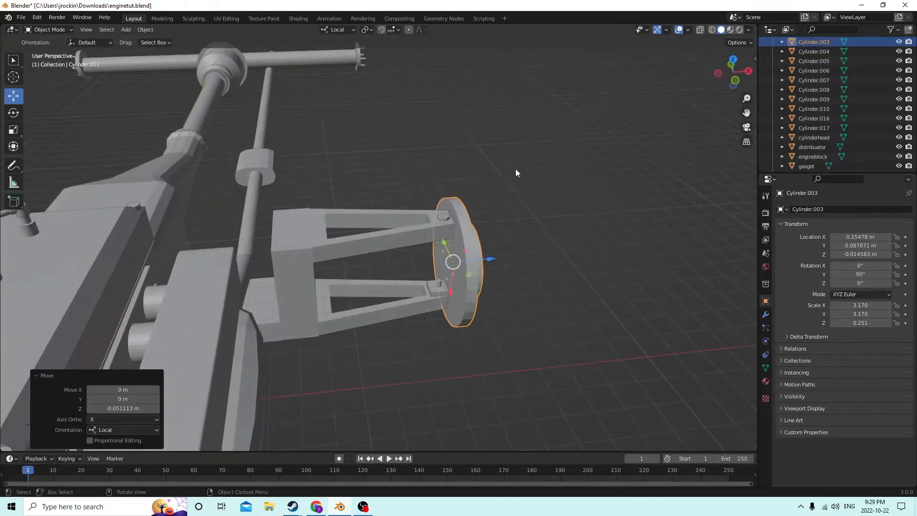
Move the brake disc outward along its local Z axis, clear of the front hub, to about X 0.185 m.
left_click_drag(490, 258, 545, 258)
middle_click_drag(544, 258, 574, 260)
left_click(507, 241)
left_click(596, 274)
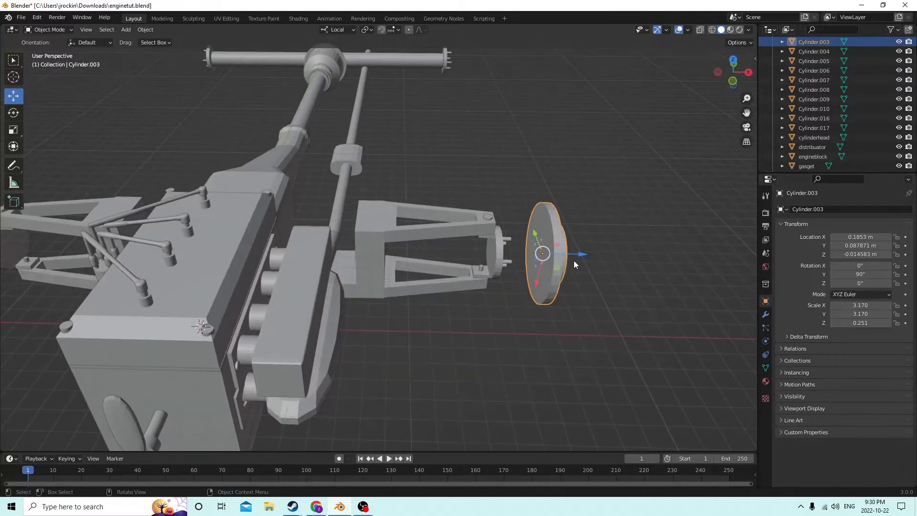
Thin the brake disc along its local Z axis to a scale of about 0.167.
left_click(14, 129)
left_click_drag(581, 255, 562, 252)
middle_click_drag(562, 251, 514, 242)
left_click_drag(747, 114, 515, 109)
scroll(506, 181, "up", 3)
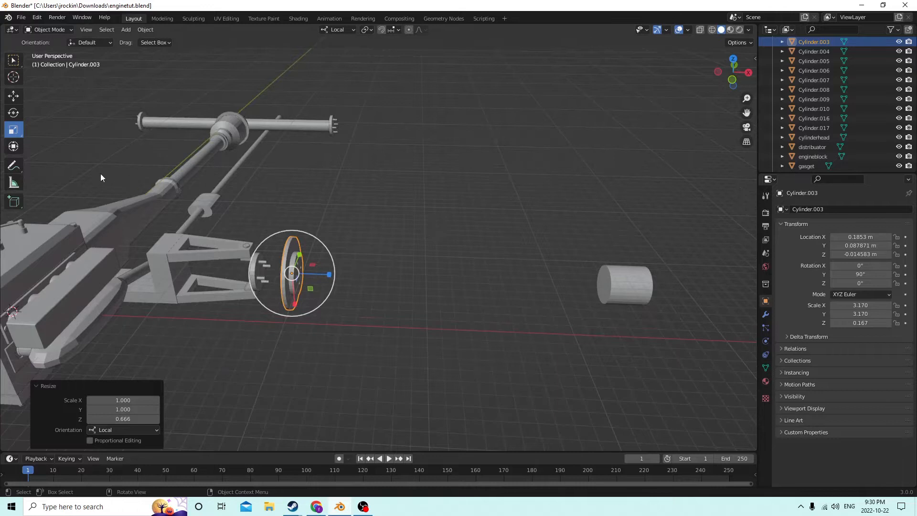
Move the thinned disc back along its local Z axis onto the front hub, to about X 0.157 m.
left_click(12, 96)
left_click_drag(333, 278, 297, 271)
middle_click_drag(296, 271, 553, 204)
Duplicate the front brake disc and move the copy about 0.443 m along its local Y axis to the rear axle flange.
key("shift+d")
right_click(686, 214)
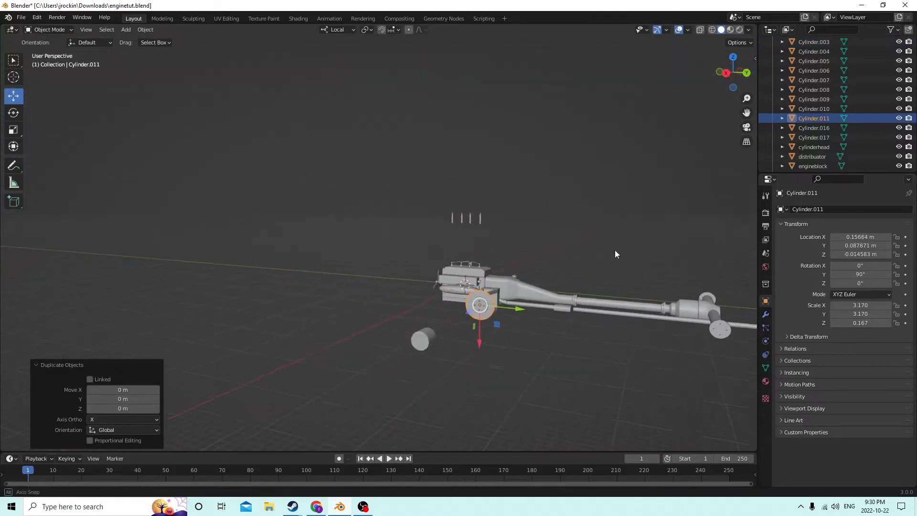
middle_click_drag(615, 251, 651, 262)
scroll(571, 253, "up", 4)
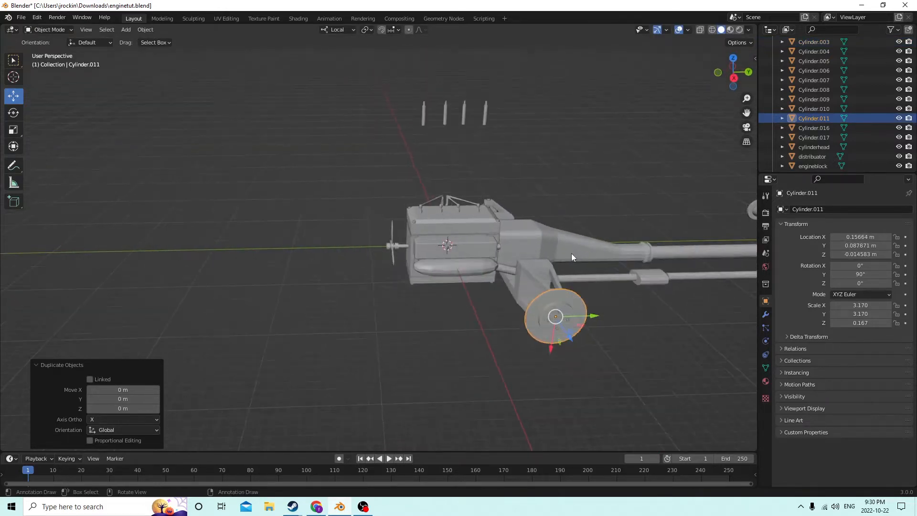
middle_click_drag(571, 253, 594, 202)
scroll(594, 201, "down", 5)
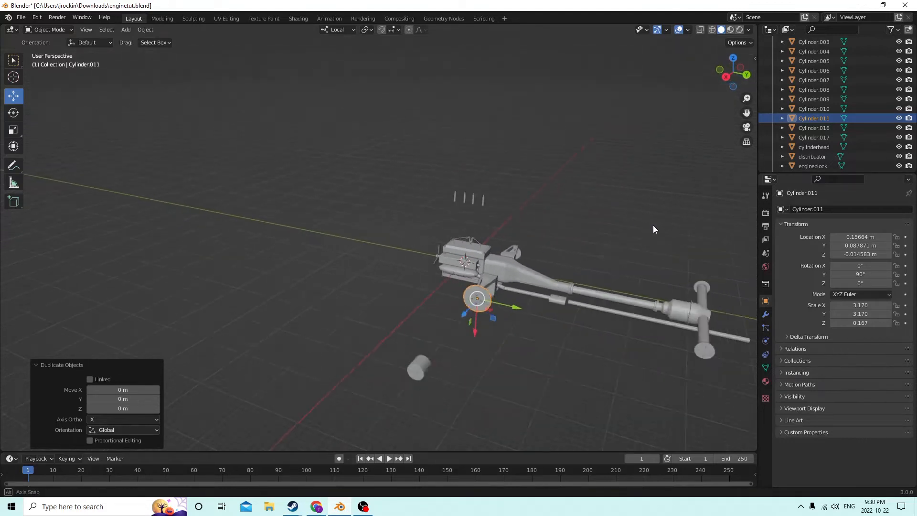
middle_click_drag(652, 225, 714, 182)
middle_click_drag(754, 117, 547, 174)
scroll(600, 188, "up", 4)
key("g")
key("y")
key("y")
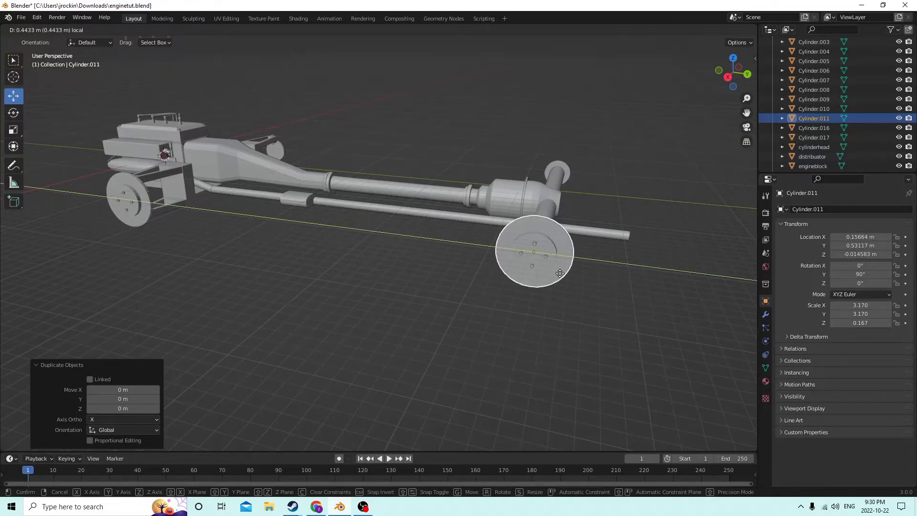
left_click(560, 274)
middle_click_drag(559, 272, 583, 261)
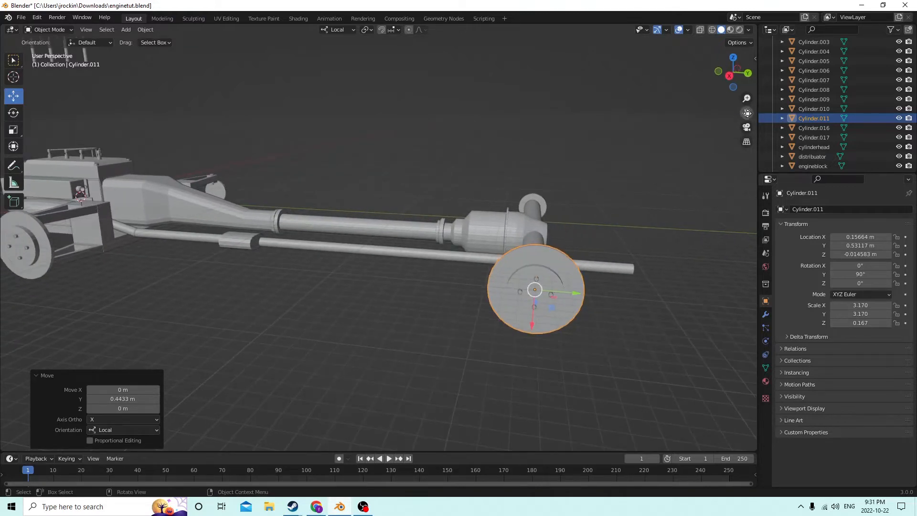
Duplicate the rear disc and mirror the copy to the axle's opposite end by setting its X location to -0.15664 m.
middle_click_drag(698, 136, 633, 188)
scroll(611, 165, "down", 5)
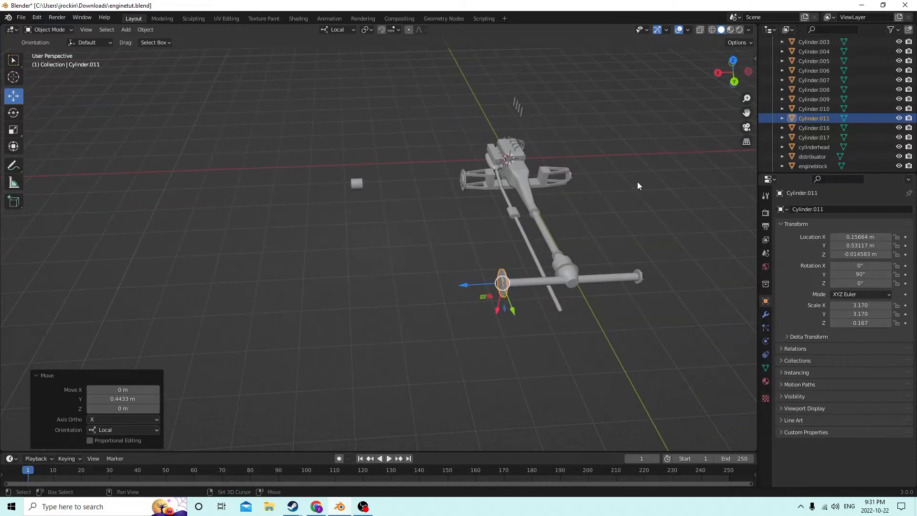
key("shift+d")
right_click(670, 173)
middle_click_drag(669, 174, 597, 248)
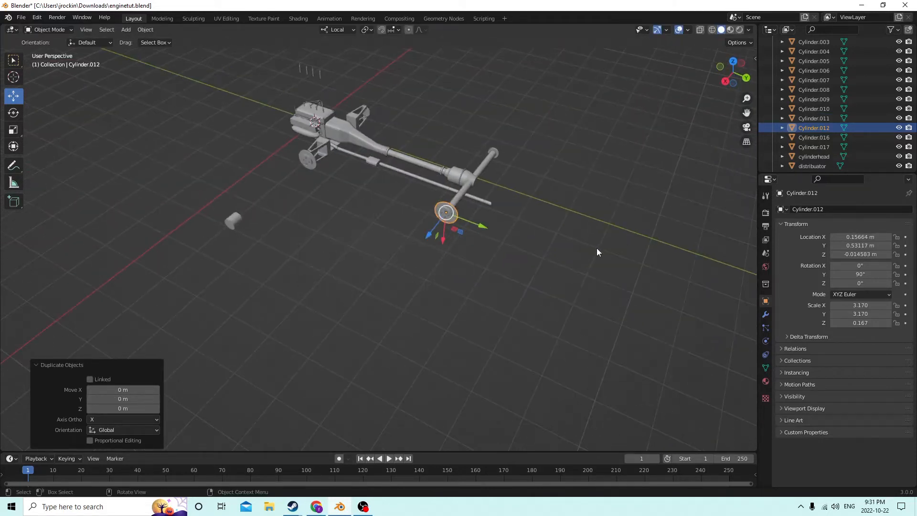
scroll(598, 244, "up", 2)
left_click_drag(466, 216, 436, 233)
right_click(437, 234)
left_click(843, 237)
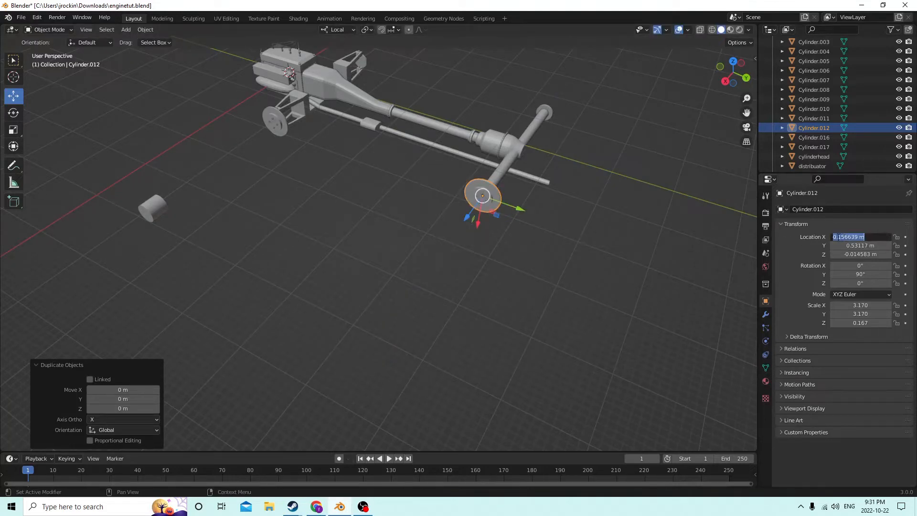
key("Home")
type("-")
key("Return")
Turn the mirrored rear disc to face outward by setting its Y rotation to -90°.
middle_click_drag(706, 190, 489, 129)
middle_click_drag(596, 219, 629, 241)
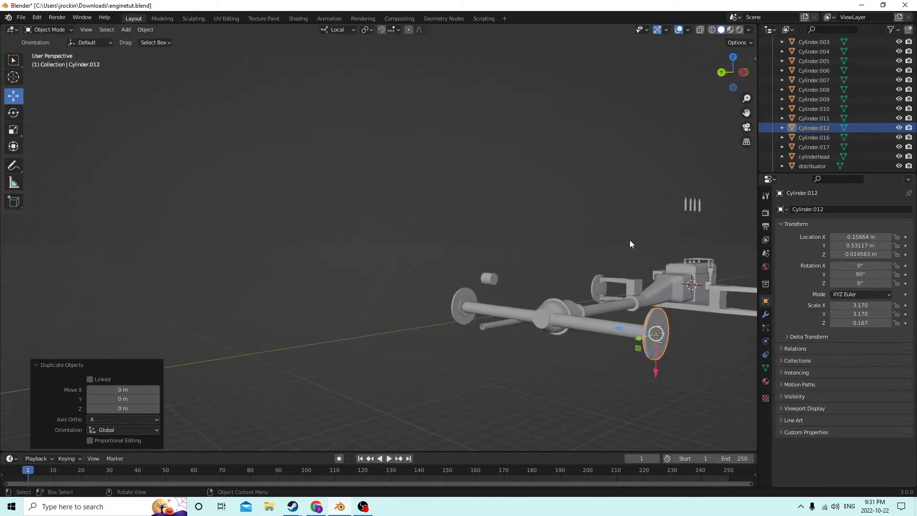
left_click(873, 275)
type("-90")
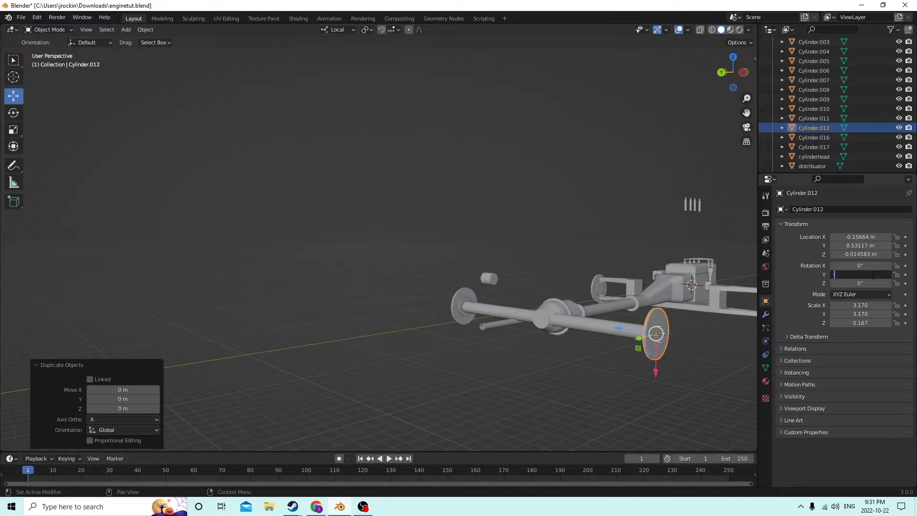
key("Return")
Duplicate the front disc and fit the copy to the opposite front hub with X location -0.15664 m and Y rotation -90°.
middle_click_drag(753, 246, 390, 256)
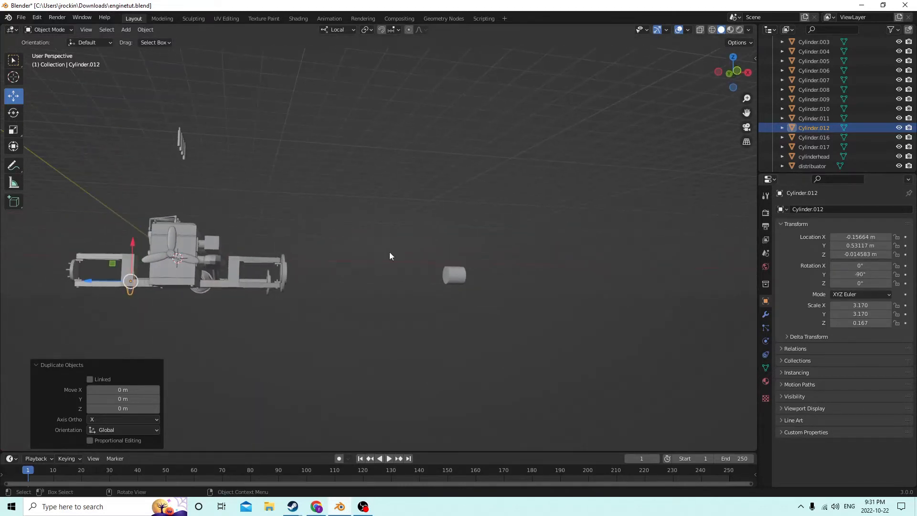
left_click(278, 269)
middle_click_drag(284, 271, 337, 282)
key("shift+d")
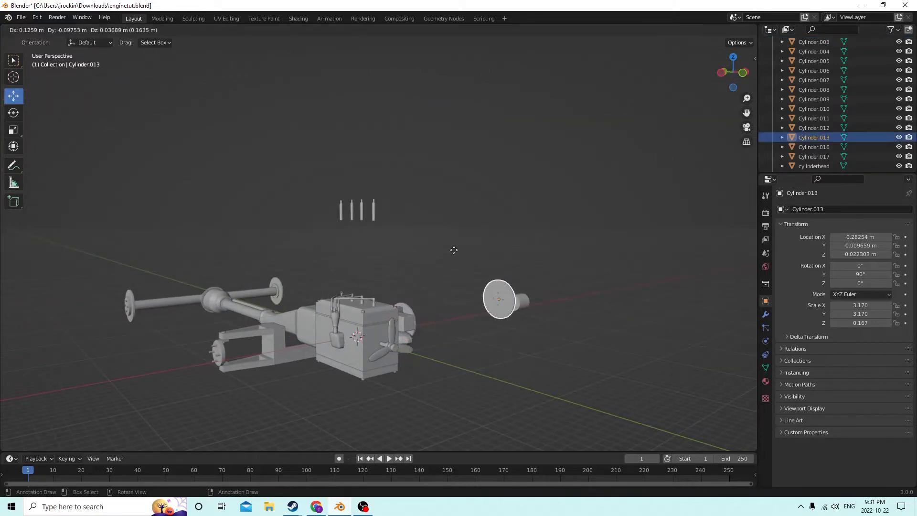
right_click(452, 250)
middle_click_drag(453, 250, 417, 265)
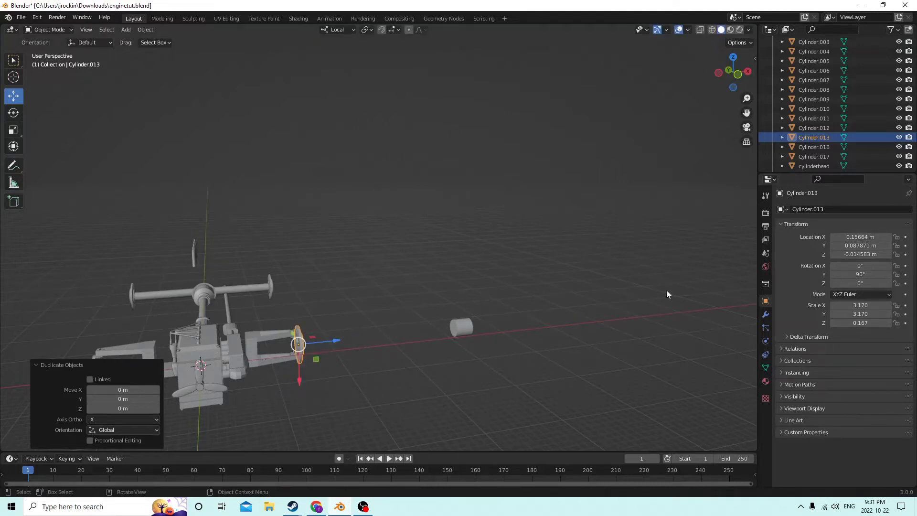
left_click(846, 237)
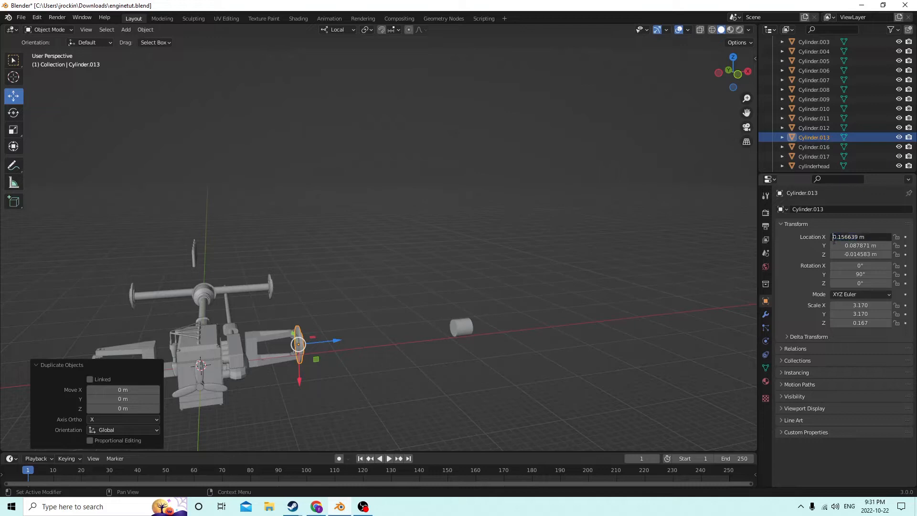
type("-")
key("Return")
left_click(865, 275)
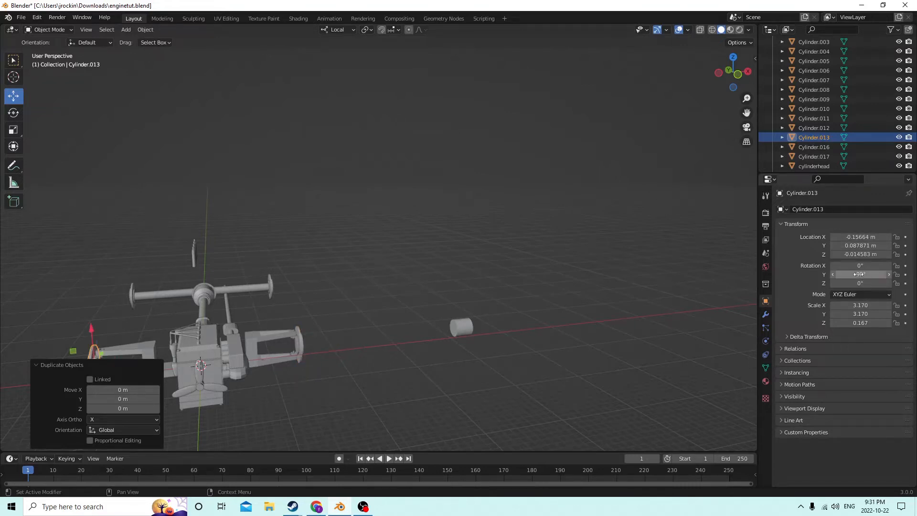
Select the spare cylinder beside the model and examine the discs on both axles from several angles.
middle_click_drag(669, 238, 1, 224)
middle_click_drag(263, 190, 169, 233)
left_click(221, 291)
scroll(167, 239, "down", 1)
scroll(167, 239, "up", 1)
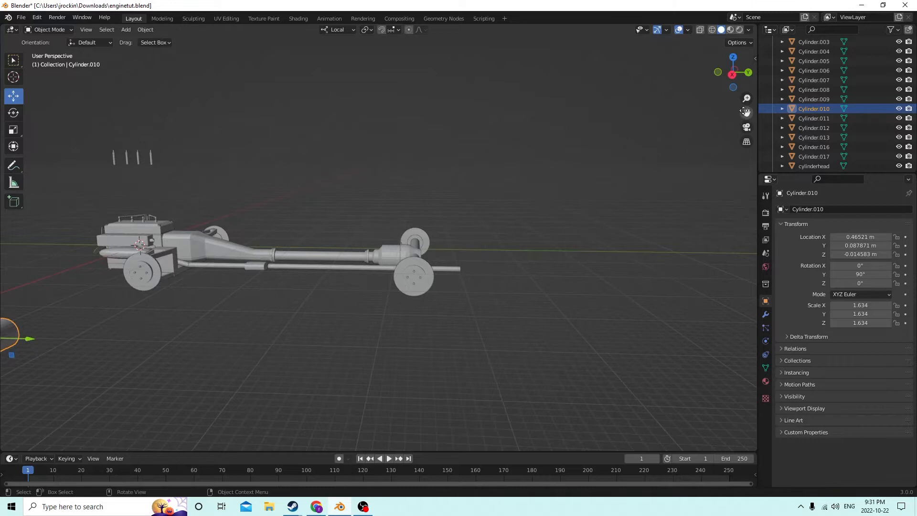
left_click_drag(746, 111, 913, 110)
middle_click_drag(412, 178, 438, 168)
middle_click_drag(375, 256, 338, 263)
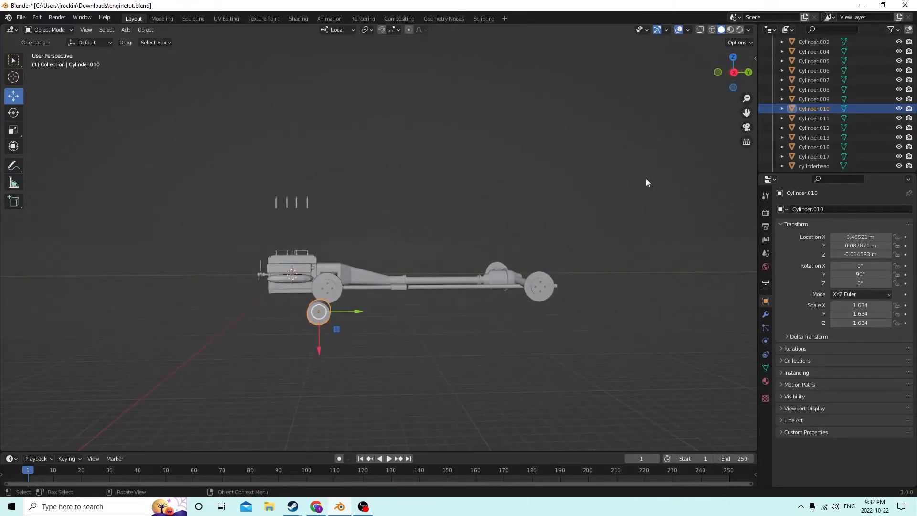
middle_click_drag(730, 100, 660, 111)
left_click_drag(746, 113, 602, 14)
left_click(727, 102)
middle_click_drag(727, 101, 540, 223)
Move the spare cylinder about 0.164 m along its local Z axis toward the front disc, to about X 0.301 m.
left_click(440, 280)
middle_click_drag(442, 278, 428, 262)
left_click_drag(315, 268, 156, 191)
middle_click_drag(156, 191, 218, 156)
middle_click_drag(275, 172, 301, 177)
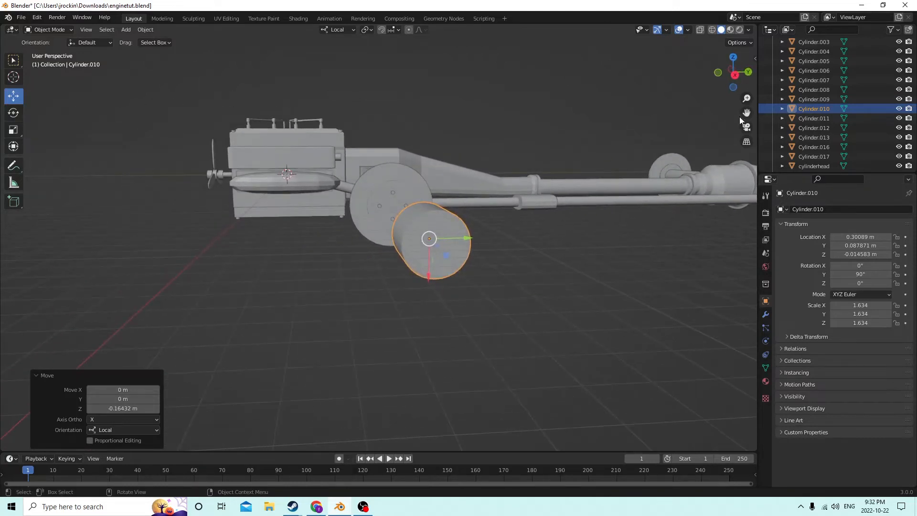
Examine the spare cylinder's size and alignment against the front brake disc from several angles.
left_click_drag(745, 113, 742, 115)
middle_click_drag(666, 137, 627, 155)
left_click_drag(746, 112, 693, 197)
mouse_move(642, 160)
middle_mouse_down()
mouse_move(627, 191)
mouse_move(645, 176)
middle_mouse_up()
scroll(627, 191, "up", 3)
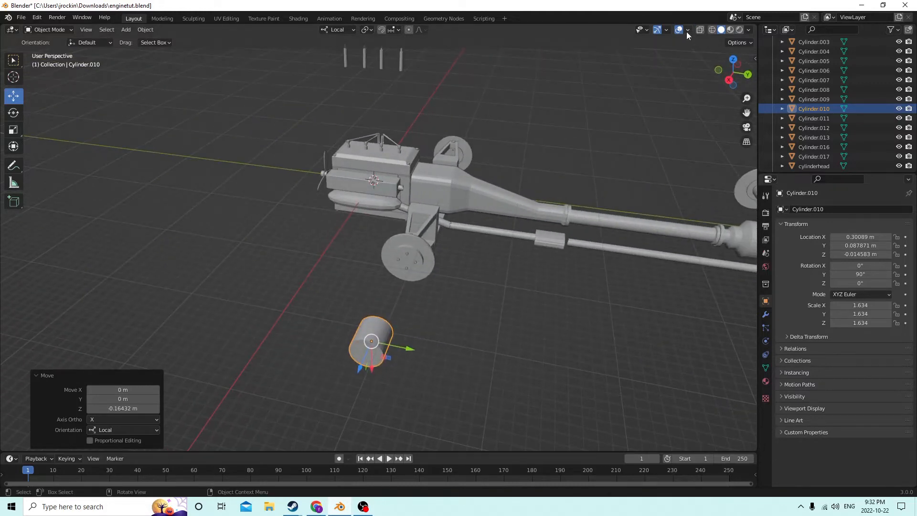
middle_click_drag(645, 84, 534, 170)
scroll(547, 168, "up", 3)
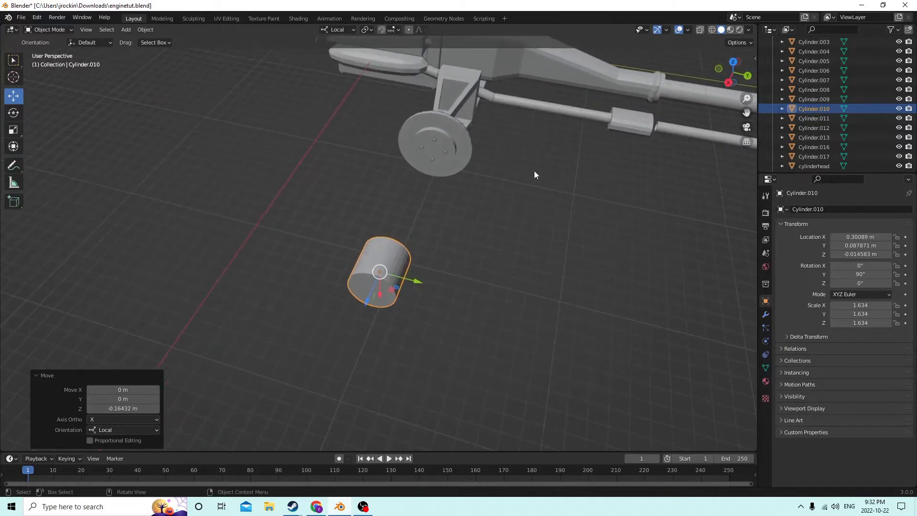
middle_click_drag(462, 211, 557, 266)
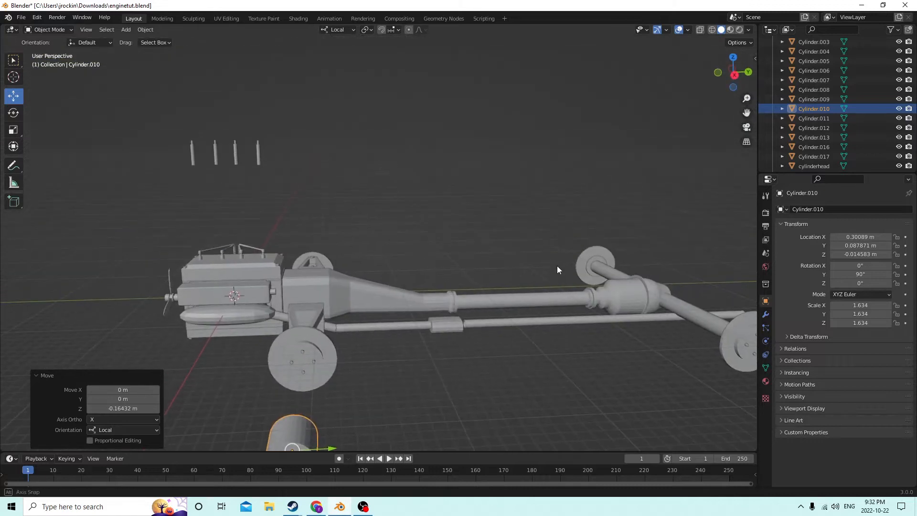
middle_click_drag(536, 197, 675, 170, "shift")
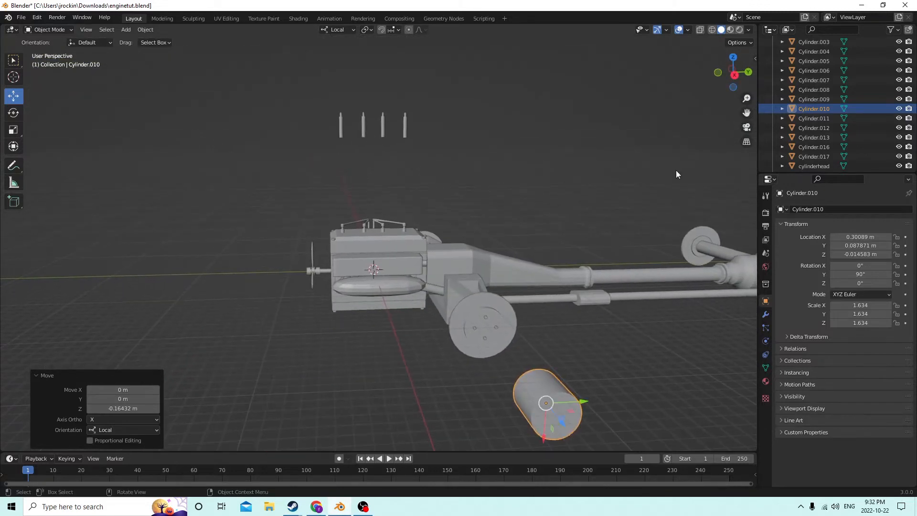
left_click_drag(748, 114, 646, 62)
middle_click_drag(725, 193, 613, 406)
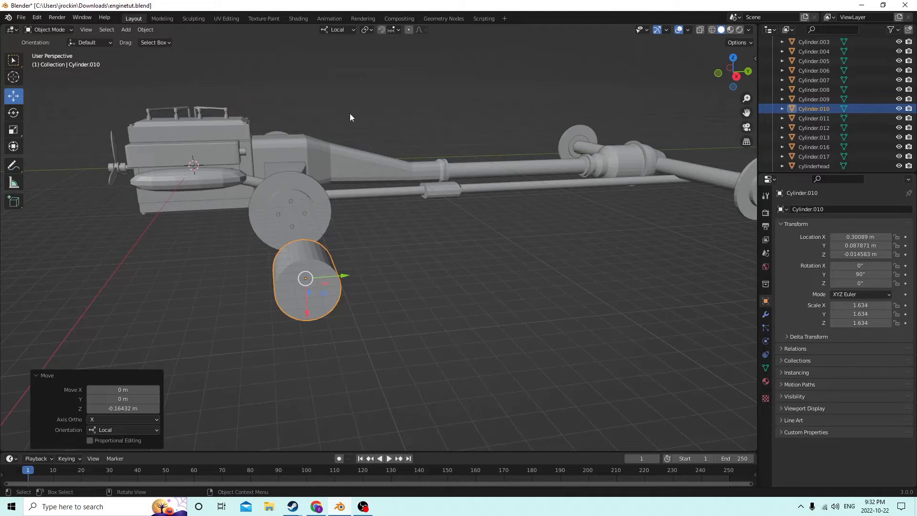
Flatten the spare cylinder along its local Z axis to a scale of about 0.558.
left_click(19, 128)
middle_click_drag(147, 181, 258, 234)
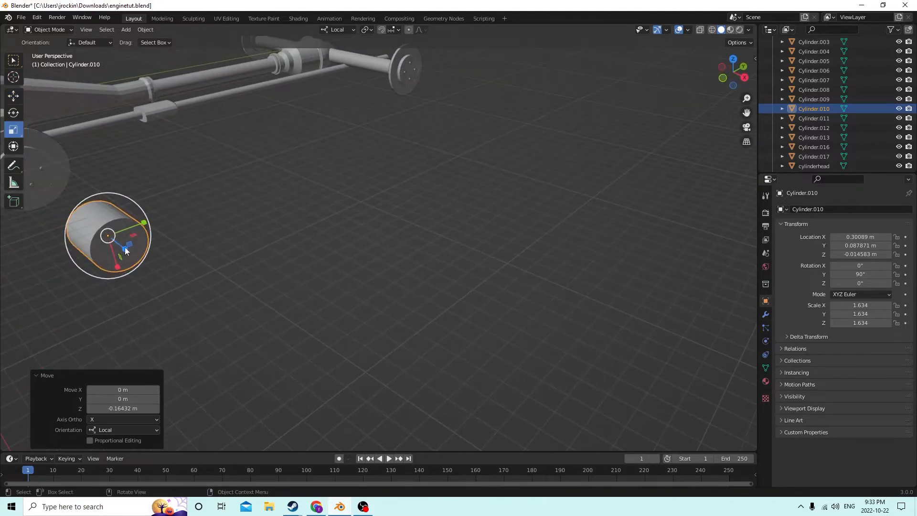
left_click_drag(127, 252, 118, 242)
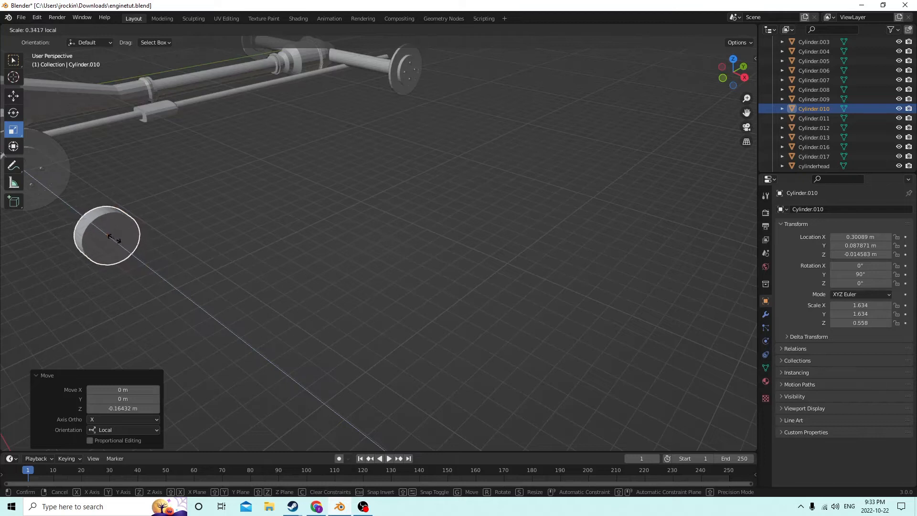
left_click(113, 239)
middle_click_drag(123, 237, 106, 278)
middle_click_drag(185, 287, 227, 304, "shift")
Duplicate the flattened cylinder and shift the copy sideways along its local Y axis to about Y 0.080 m.
left_click(19, 97)
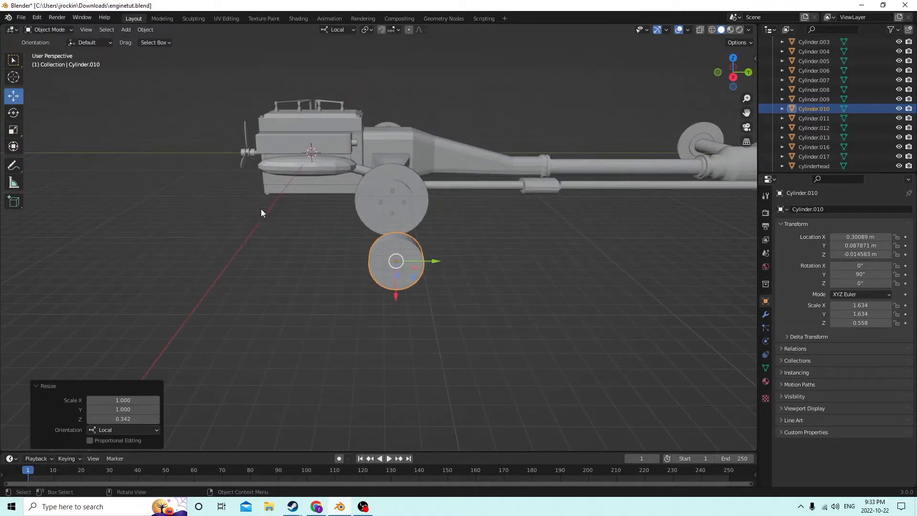
key("shift+d")
right_click(323, 204)
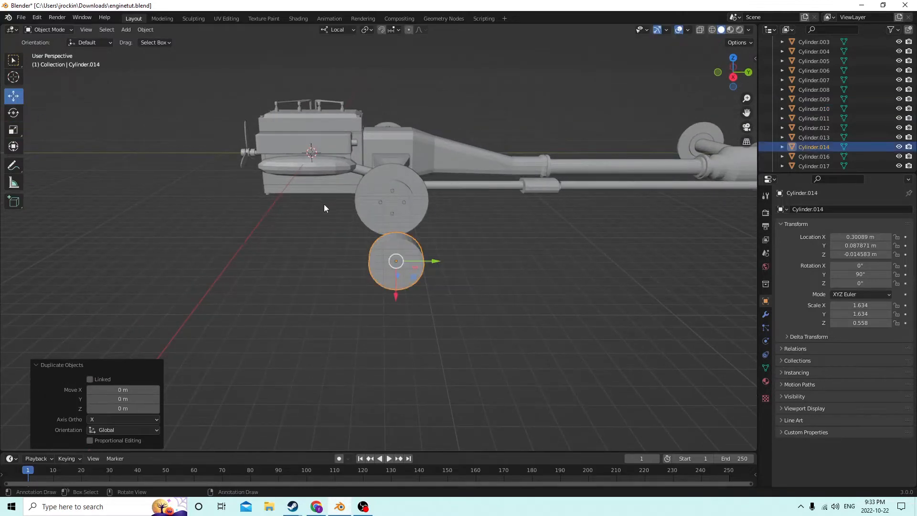
middle_click_drag(324, 204, 339, 228)
left_click_drag(388, 213, 374, 214)
middle_click_drag(373, 215, 367, 205)
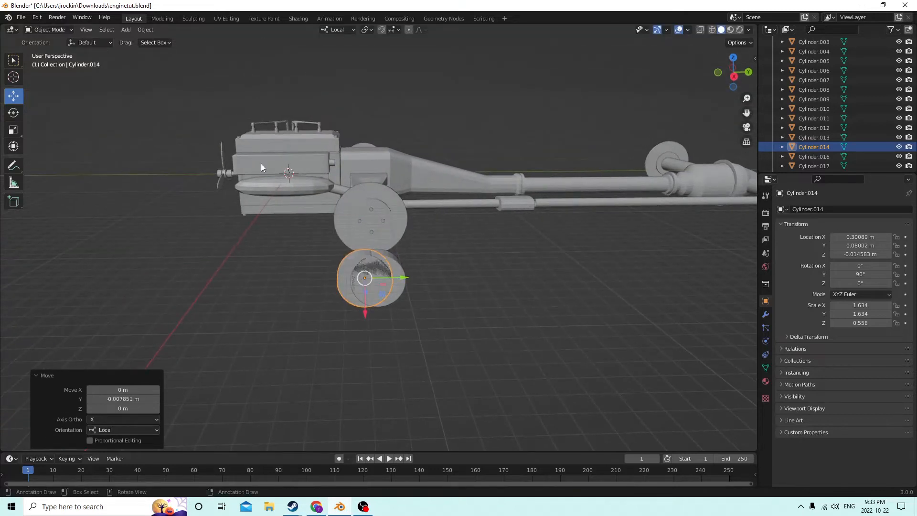
Stretch the cylinder copy along its local X axis to a scale of about 2.492.
left_click(10, 133)
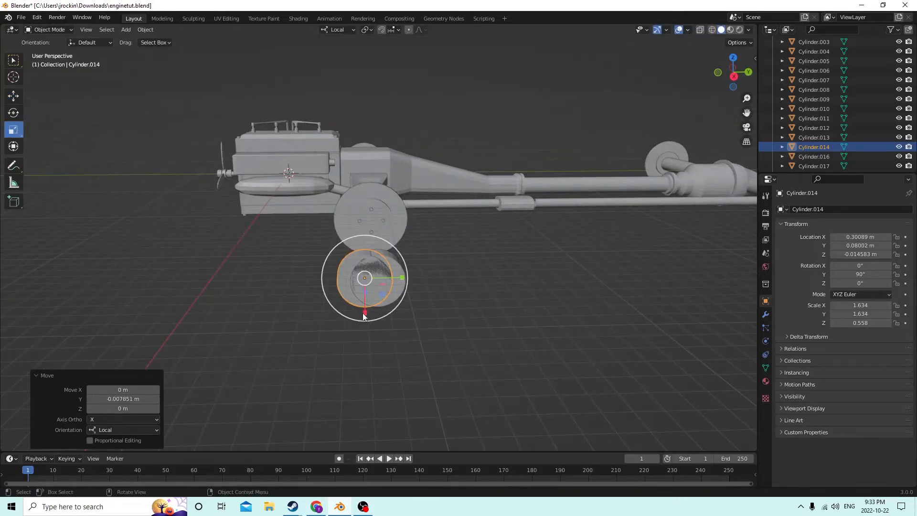
left_click_drag(364, 313, 371, 332)
middle_click_drag(371, 332, 400, 231)
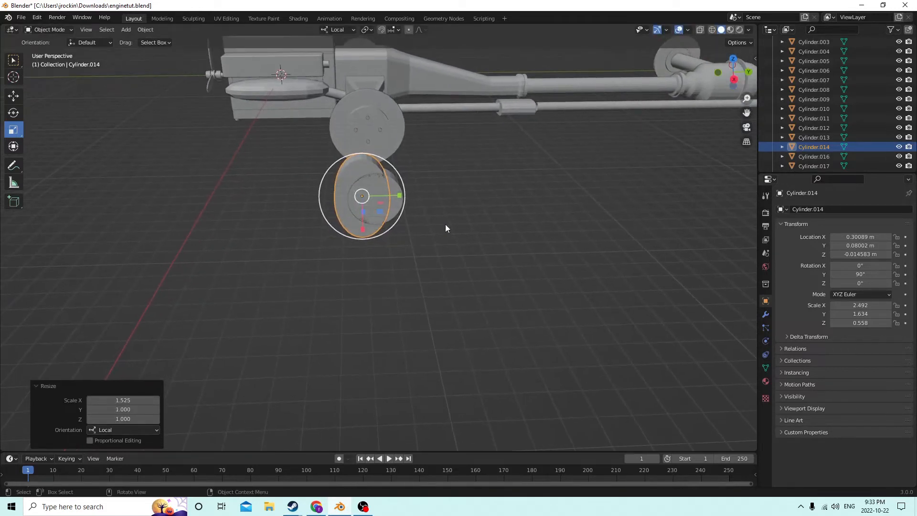
middle_click_drag(669, 148, 547, 246)
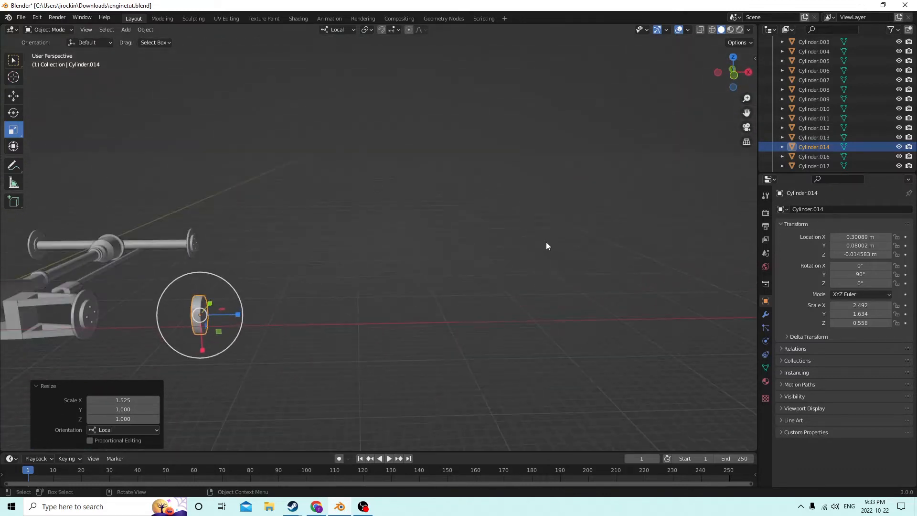
Thicken the stretched cylinder copy along its local Z axis to a scale of about 0.883.
left_click_drag(746, 113, 908, 93)
scroll(583, 271, "up", 5)
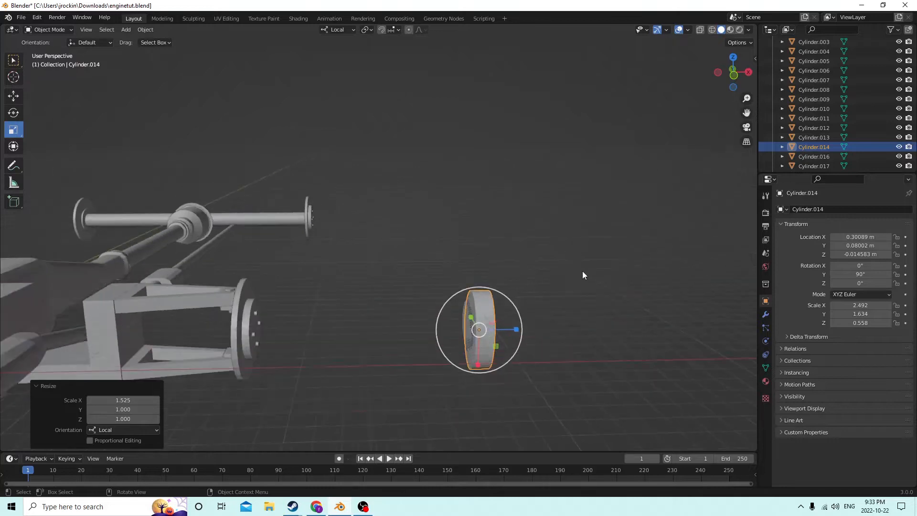
middle_click_drag(578, 272, 561, 265)
key("s")
key("z")
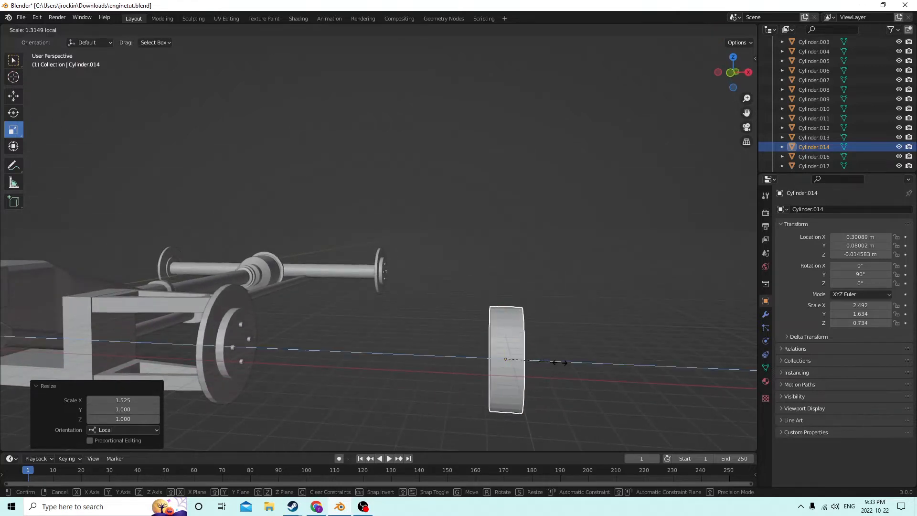
left_click(564, 358)
middle_click_drag(564, 357, 403, 334)
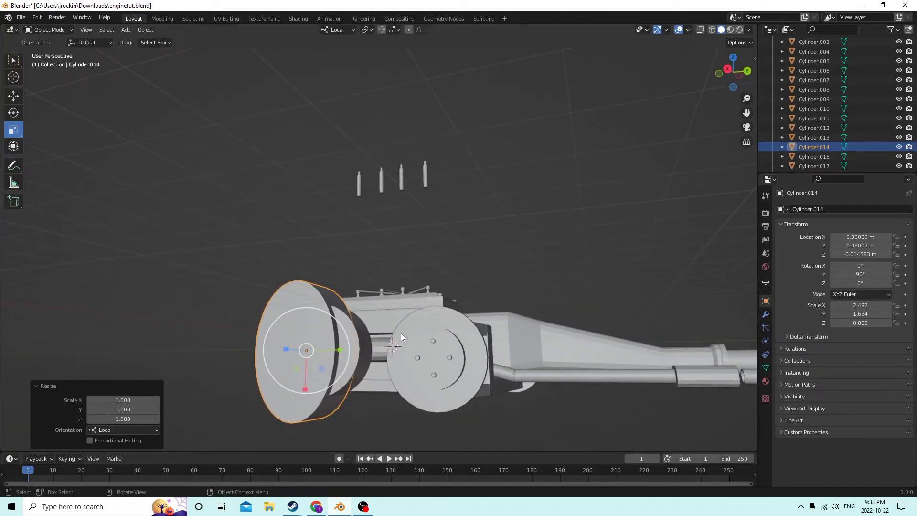
Shift the stretched cylinder copy along its local Y axis to about Y 0.077 m.
middle_click_drag(400, 333, 394, 352)
left_click(387, 346)
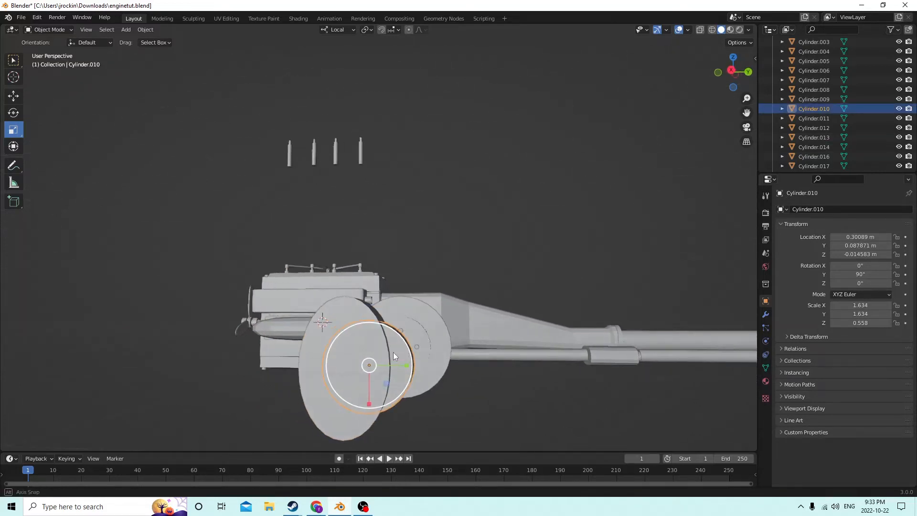
left_click(334, 318)
middle_click_drag(335, 318, 358, 328)
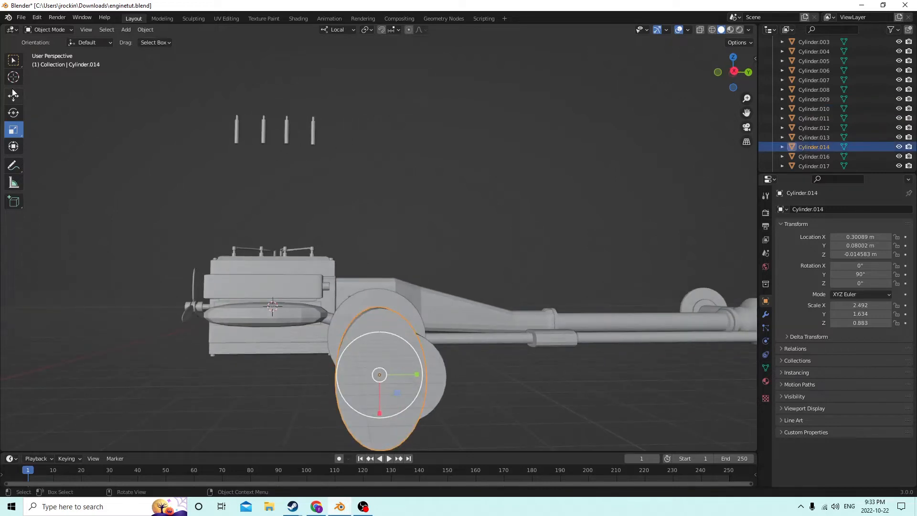
left_click(13, 95)
left_click_drag(415, 373, 406, 375)
middle_click_drag(398, 367, 369, 352)
Delete the stretched cylinder copy.
left_click(323, 345)
left_click(364, 348)
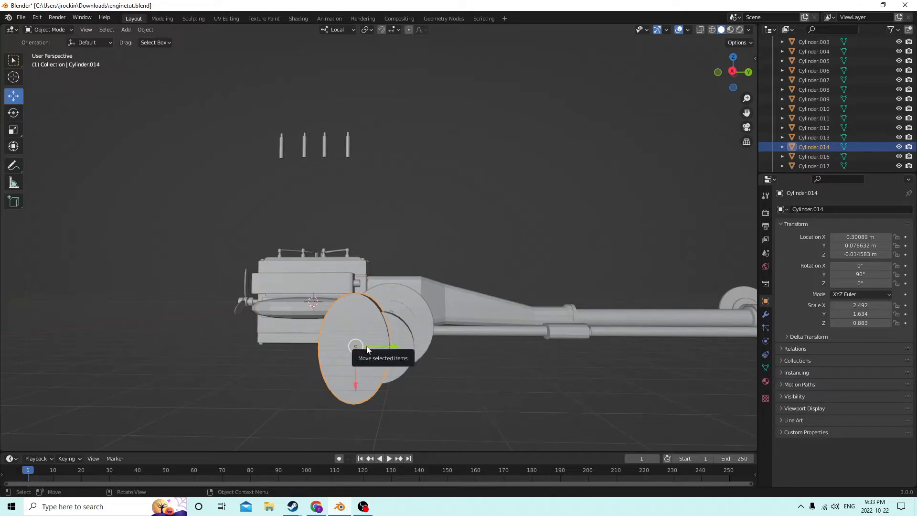
key("Delete")
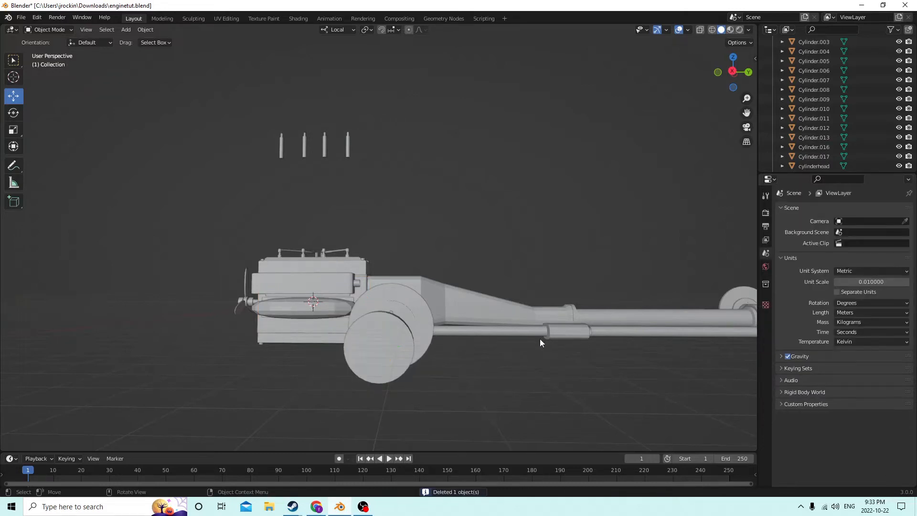
Add a cube and move it beside the spare cylinder to about X 0.312, Y 0.080, Z -0.014 m.
key("shift+a")
mouse_move(503, 302)
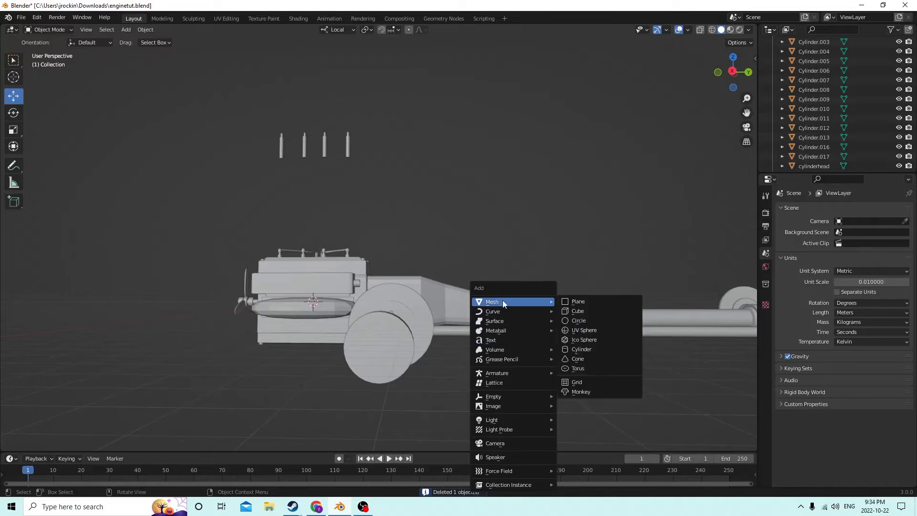
left_click(577, 311)
middle_click_drag(391, 308, 497, 337)
left_click_drag(121, 286, 456, 322)
middle_click_drag(457, 322, 337, 309)
left_click_drag(199, 320, 402, 333)
left_click_drag(364, 285, 364, 320)
middle_click_drag(364, 319, 329, 308)
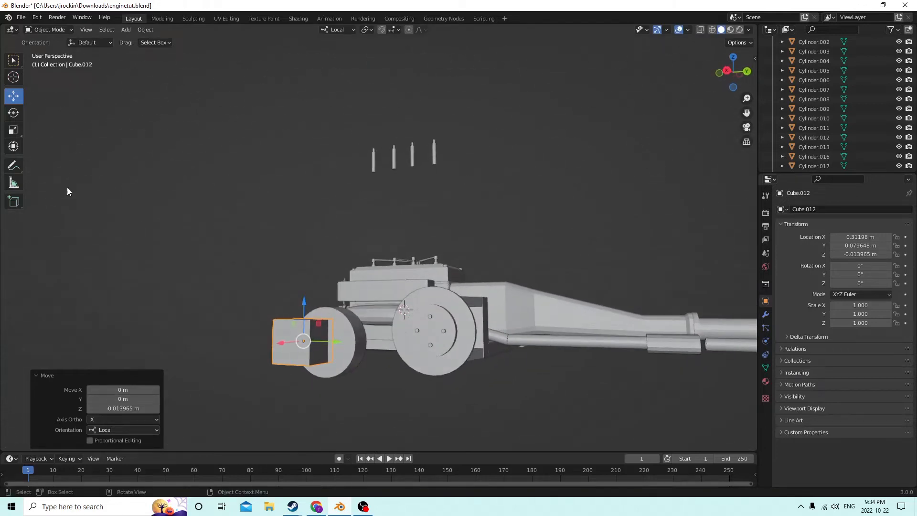
Stretch the cube along Z to a scale of about 1.847 and shift it along X to about 0.301 m.
left_click(14, 129)
middle_click_drag(193, 220, 299, 278)
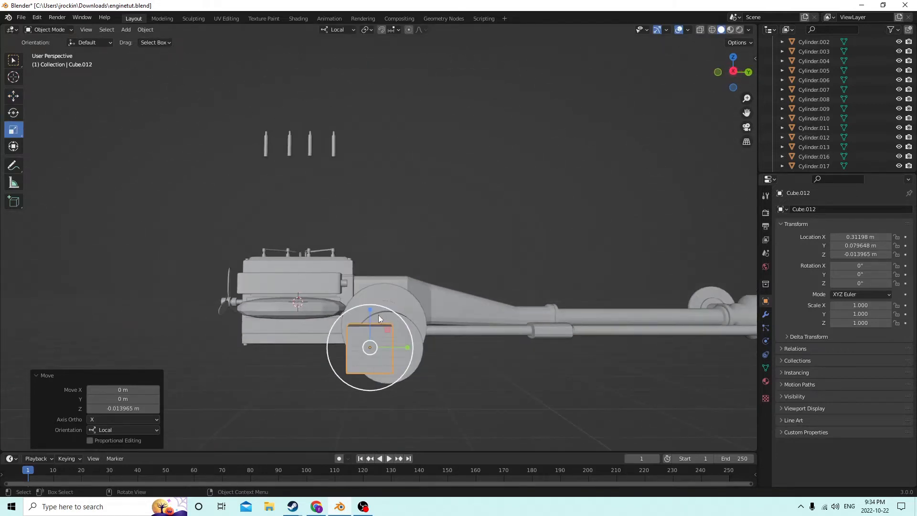
left_click_drag(380, 319, 380, 293)
middle_click_drag(380, 293, 218, 276)
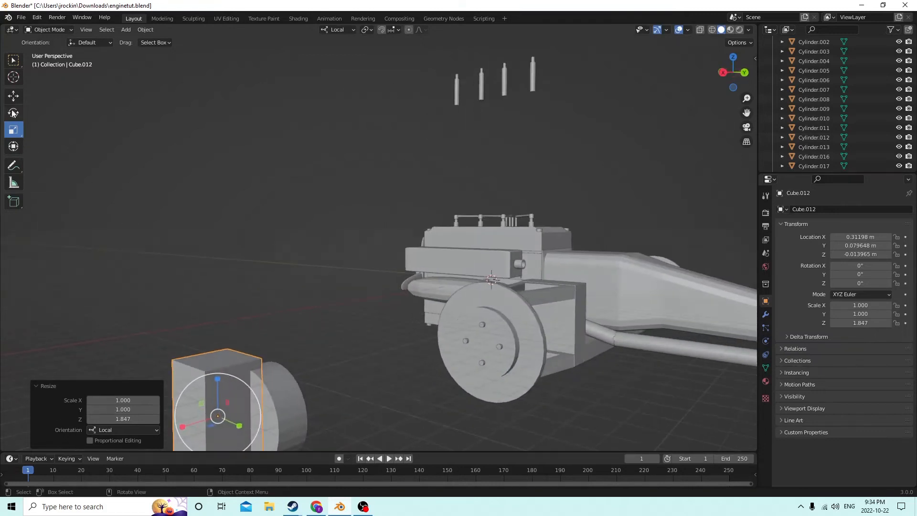
left_click_drag(181, 426, 213, 417)
middle_click_drag(214, 397, 441, 402)
Duplicate the tall block and move the copy along X towards the front hub, to about X 0.241 m.
key("shift+d")
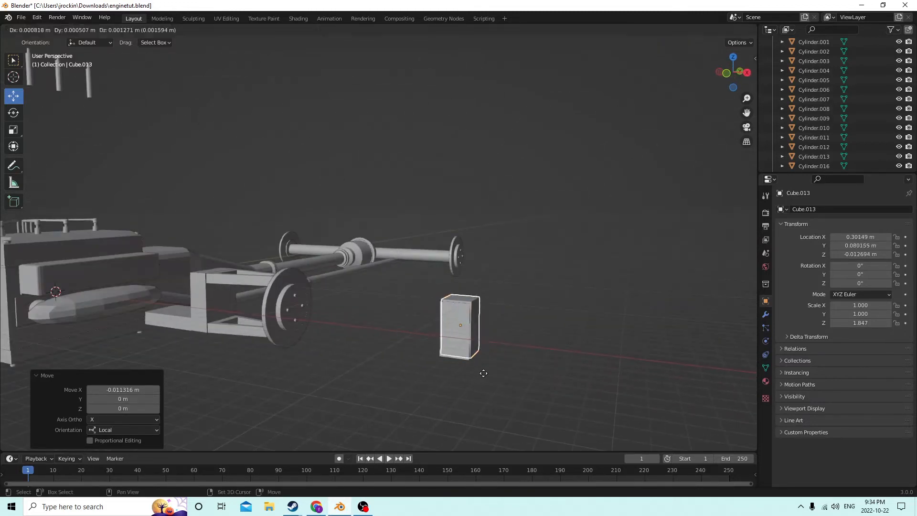
right_click(538, 372)
left_click_drag(493, 330, 413, 327)
middle_click_drag(402, 328, 323, 332)
middle_click_drag(449, 380, 398, 371)
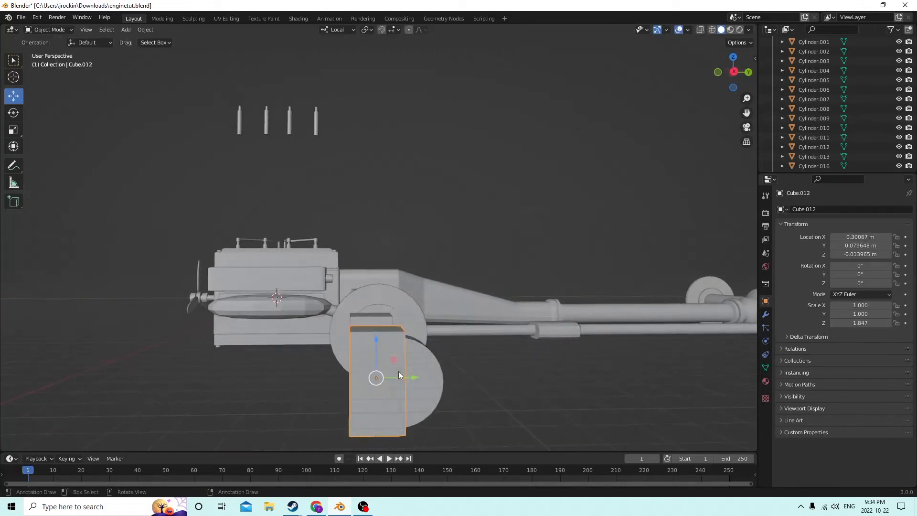
Cut the original block out of the spare cylinder with the Bool Tool's Auto Boolean Difference.
left_click(431, 379, "shift")
left_click(146, 30)
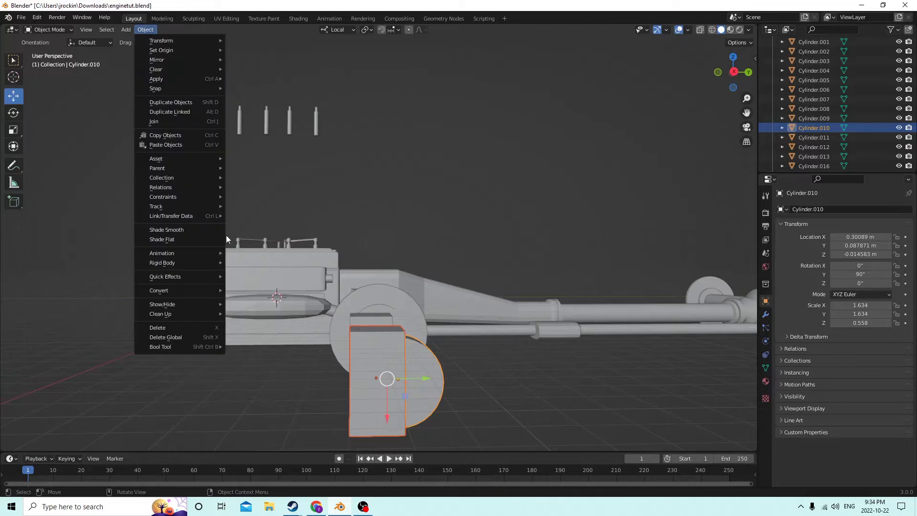
mouse_move(217, 352)
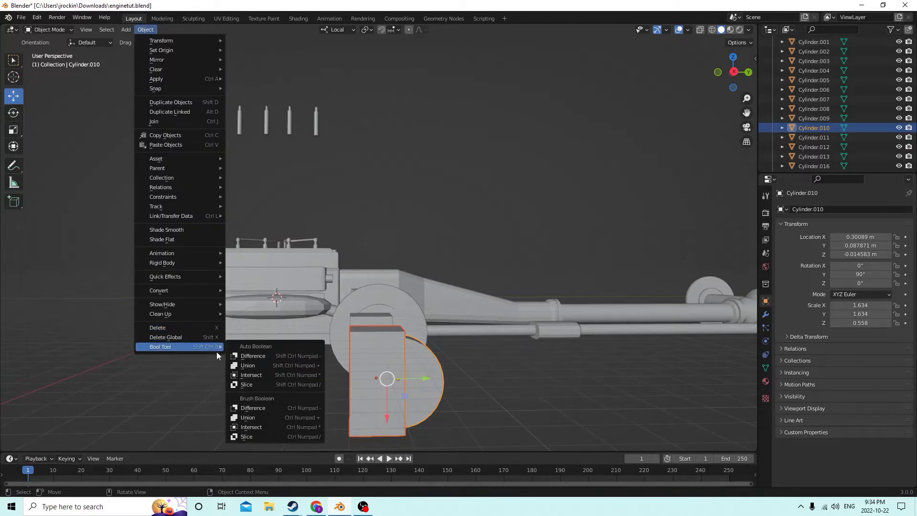
left_click(245, 358)
middle_click_drag(266, 317, 334, 332)
key("Tab")
middle_click_drag(408, 340, 518, 334)
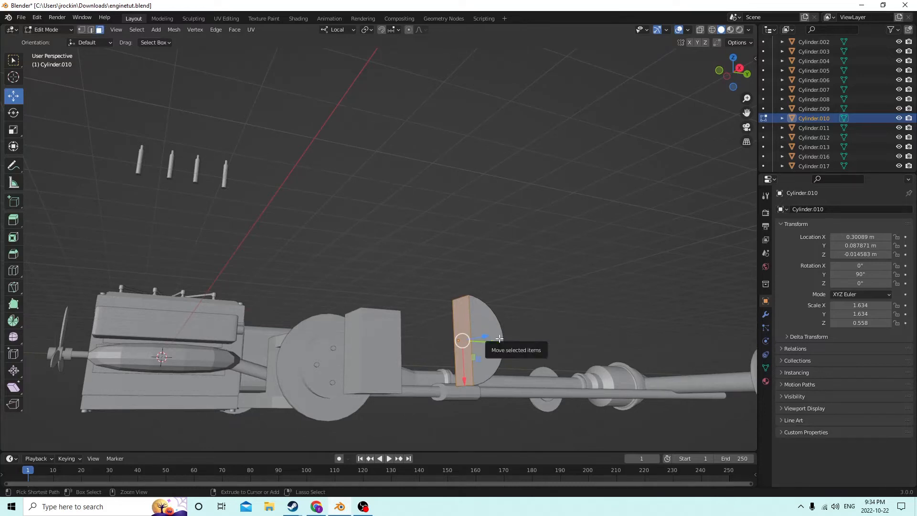
key("ctrl+b")
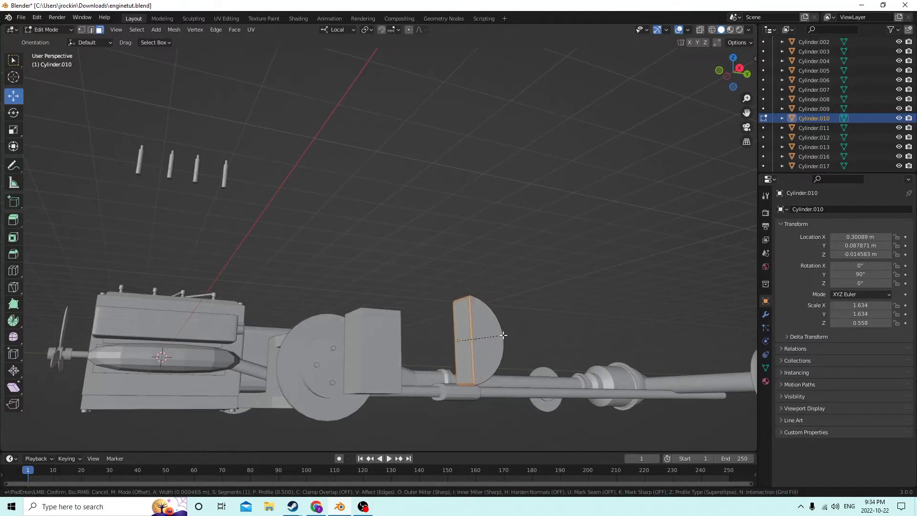
right_click(503, 335)
middle_click_drag(435, 338, 373, 318)
middle_click_drag(499, 317, 543, 350)
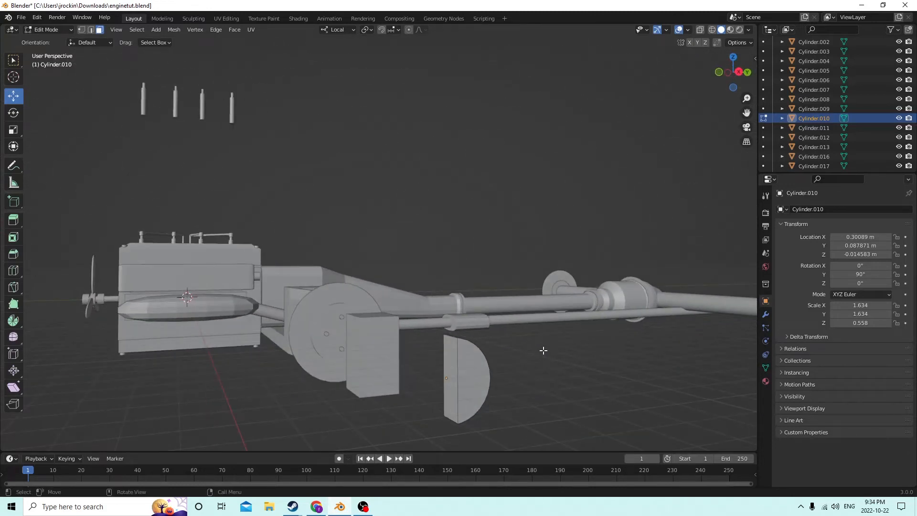
middle_click_drag(544, 350, 482, 360)
middle_click_drag(512, 349, 581, 407)
key("Tab")
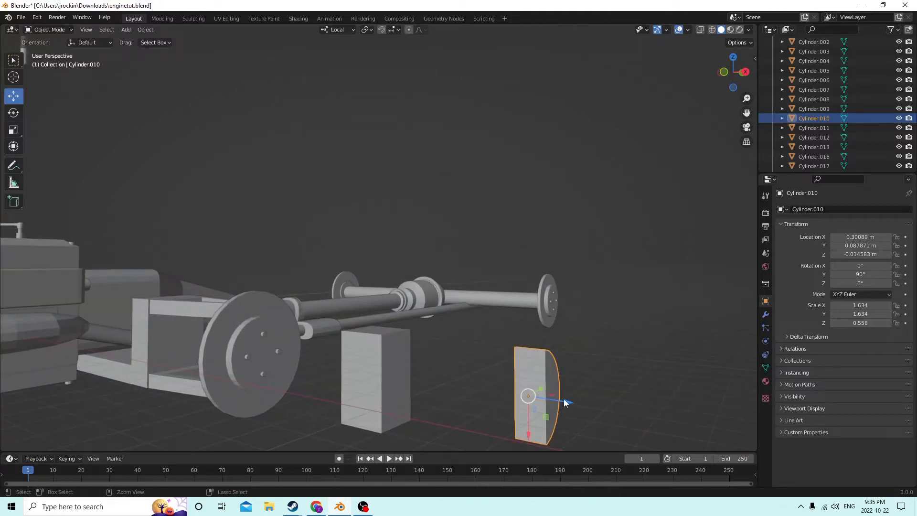
key("Tab")
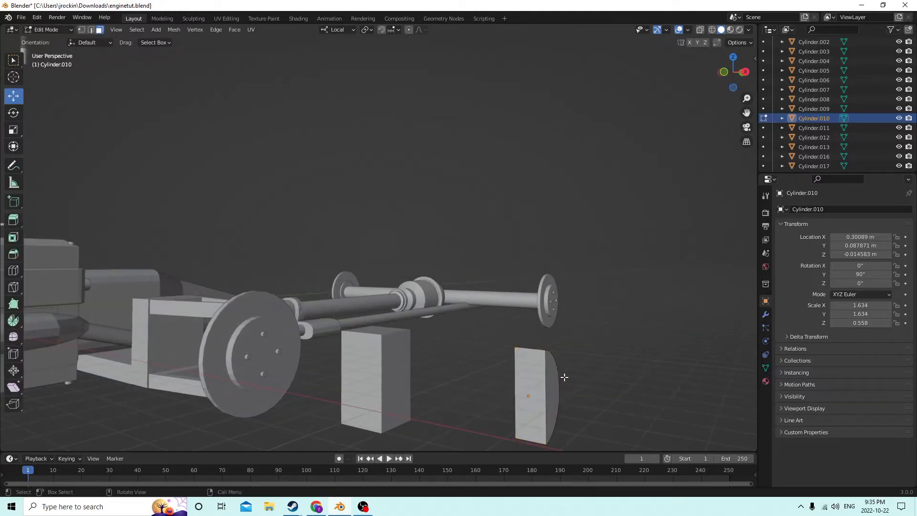
middle_click_drag(565, 377, 455, 418)
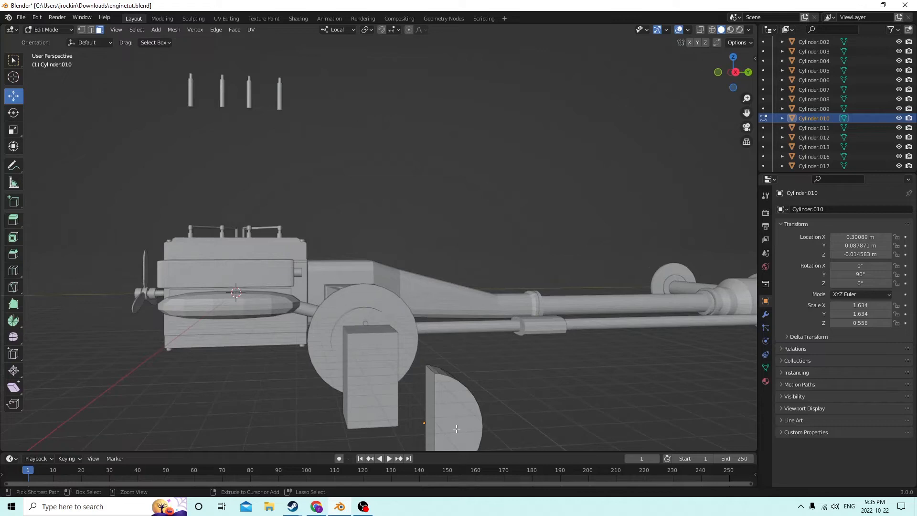
key("ctrl+r")
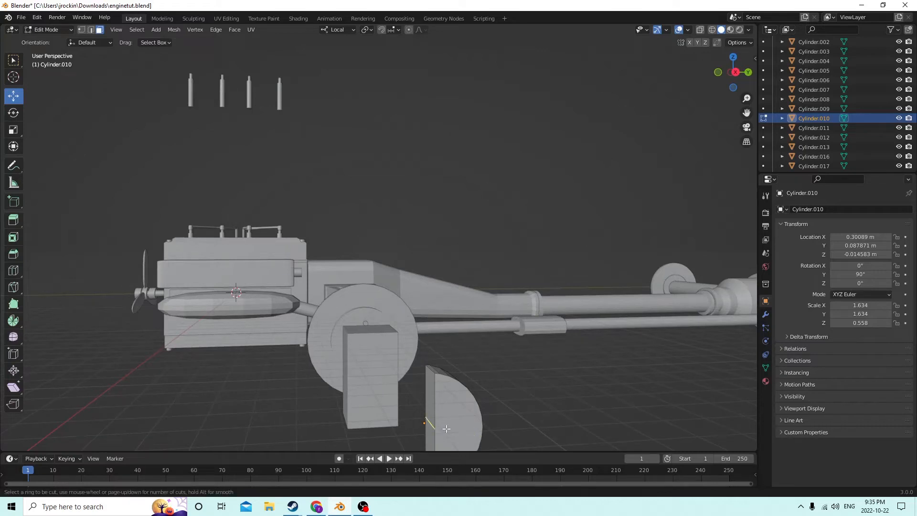
key("Escape")
middle_click_drag(503, 403, 589, 403)
Leave Edit Mode and delete the half-disc left from the spare cylinder.
left_click(479, 369)
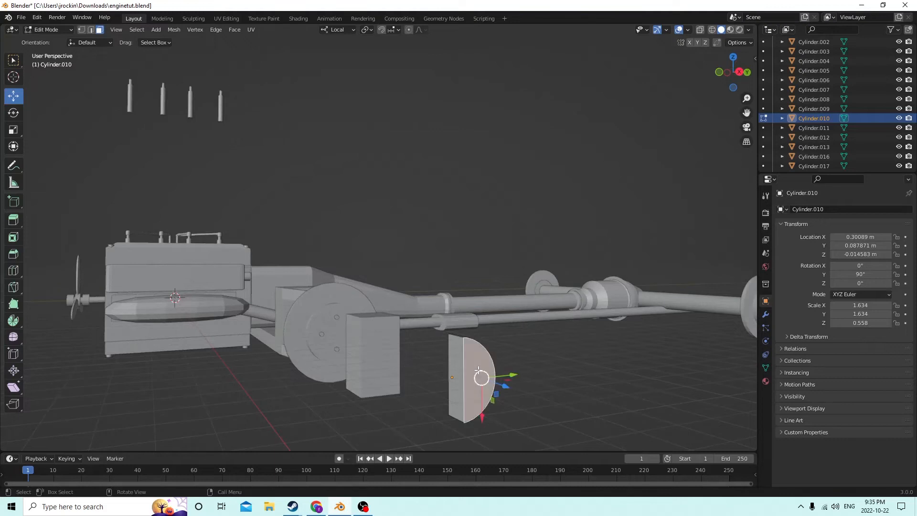
left_click(589, 371)
key("Tab")
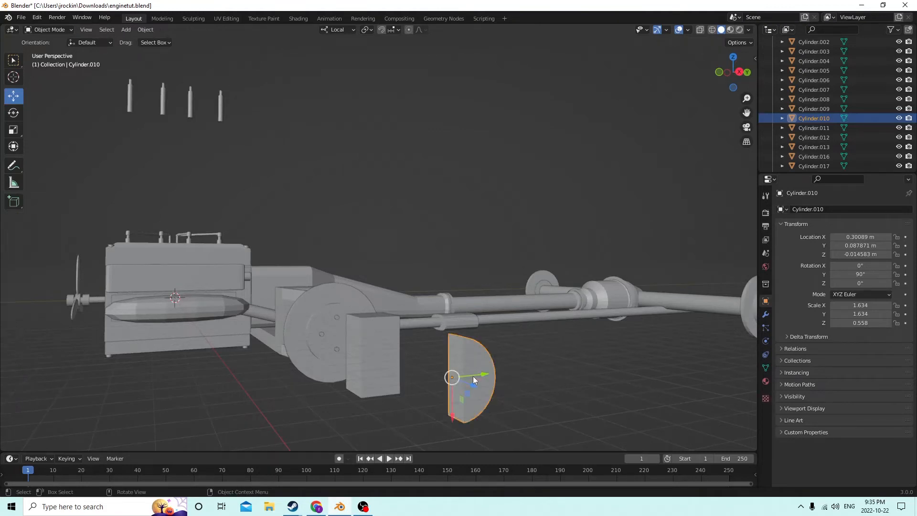
key("Delete")
Bevel all edges of the remaining block with a width of about 0.00494 m and 3 segments.
left_click_drag(362, 354, 364, 356)
middle_click_drag(364, 355, 374, 372)
left_click(390, 360)
key("Tab")
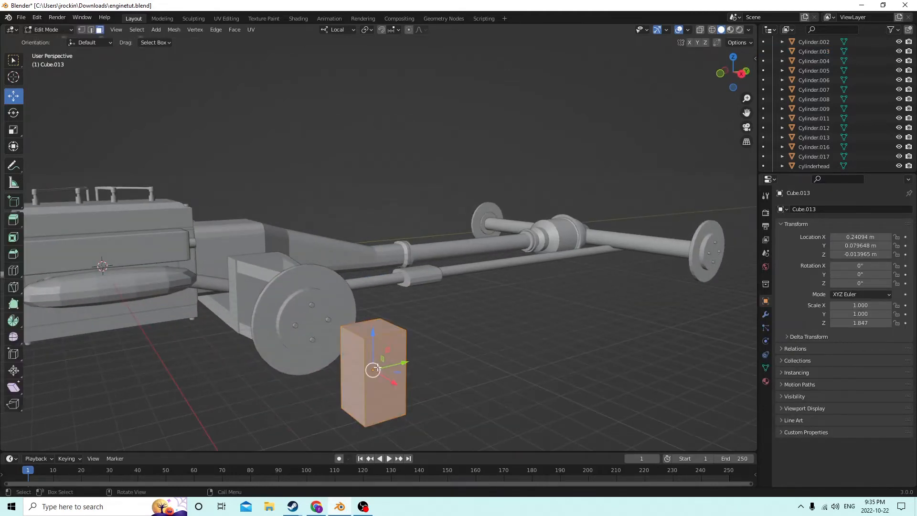
key("ctrl+b")
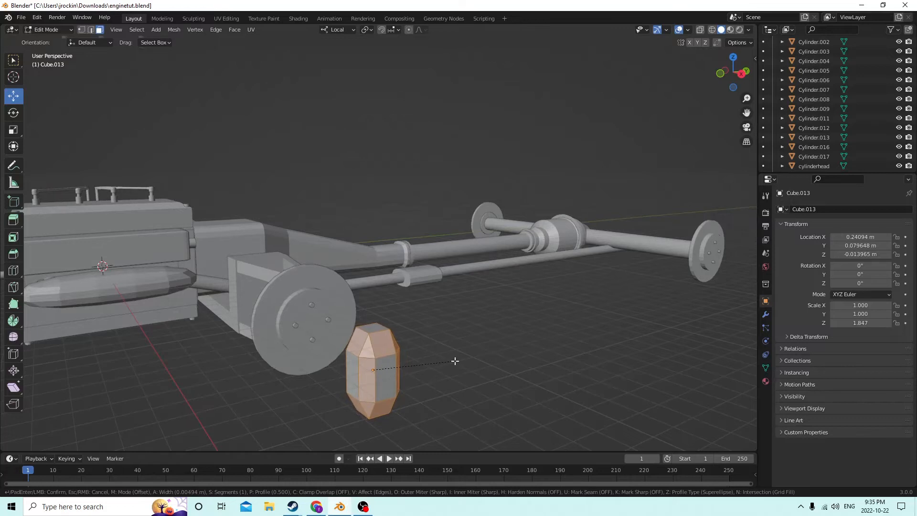
left_click(455, 361)
middle_click_drag(452, 362, 444, 352)
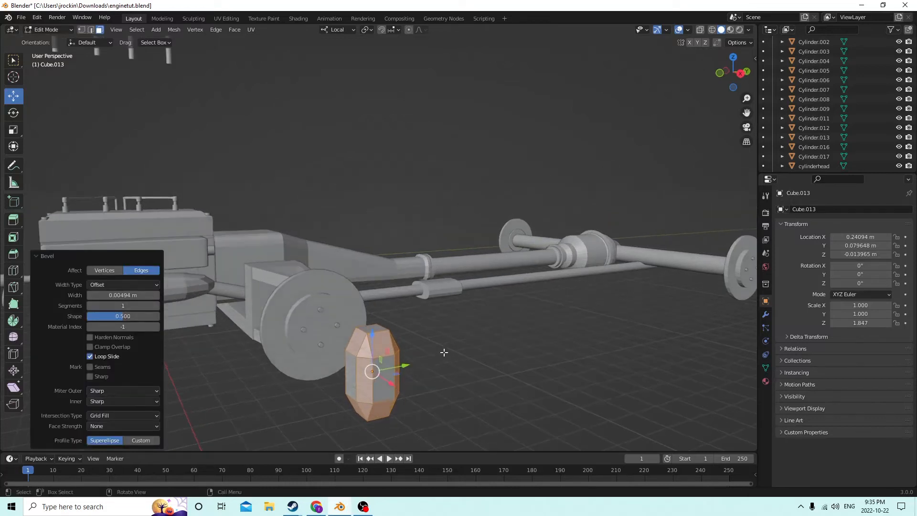
left_click(159, 303)
left_click(160, 303)
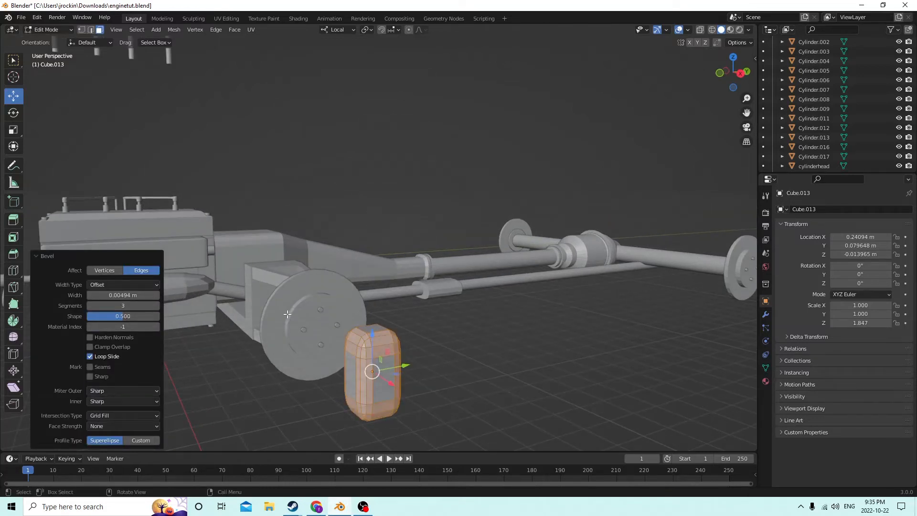
left_click(466, 315)
middle_click_drag(467, 315, 380, 357)
key("Tab")
Duplicate the rounded block and shift the copy along its local Y axis to about Y 0.075 m.
key("shift+d")
right_click(443, 333)
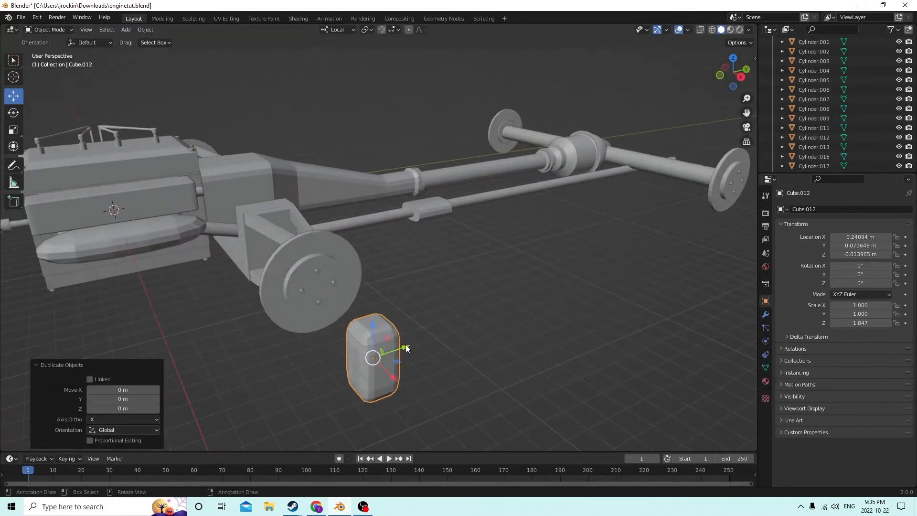
left_click_drag(407, 349, 396, 351)
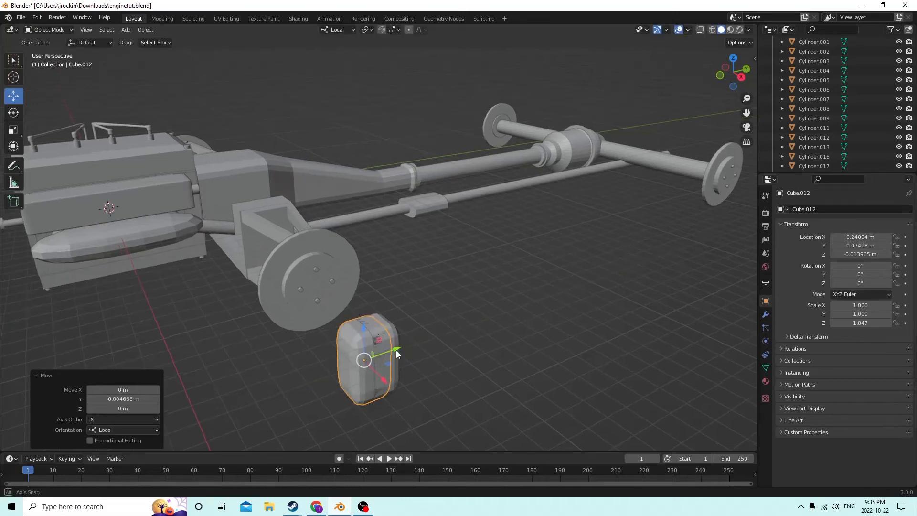
middle_click_drag(396, 351, 180, 232)
Shrink the rounded block's copy to a scale of about 0.421 along local X and 1.677 along local Z.
left_click(13, 129)
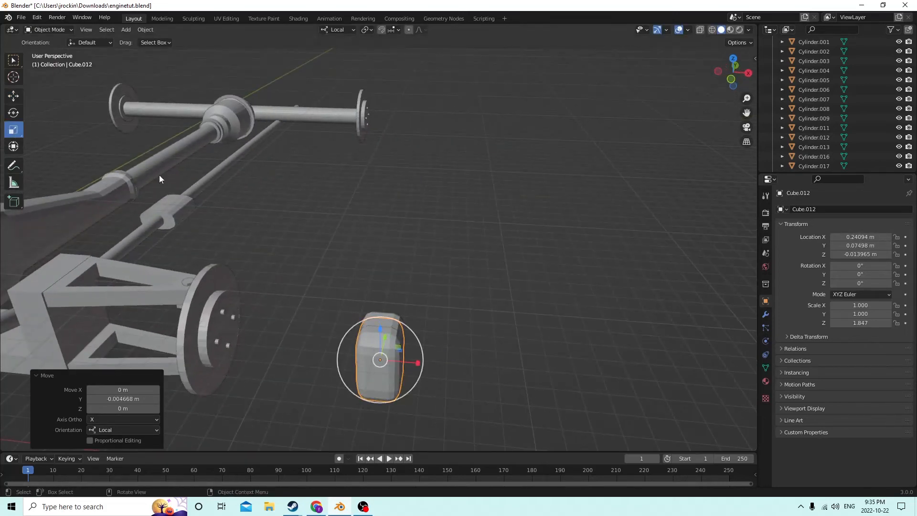
middle_click_drag(159, 175, 331, 301)
left_click_drag(419, 383, 393, 370)
middle_click_drag(392, 364, 388, 331)
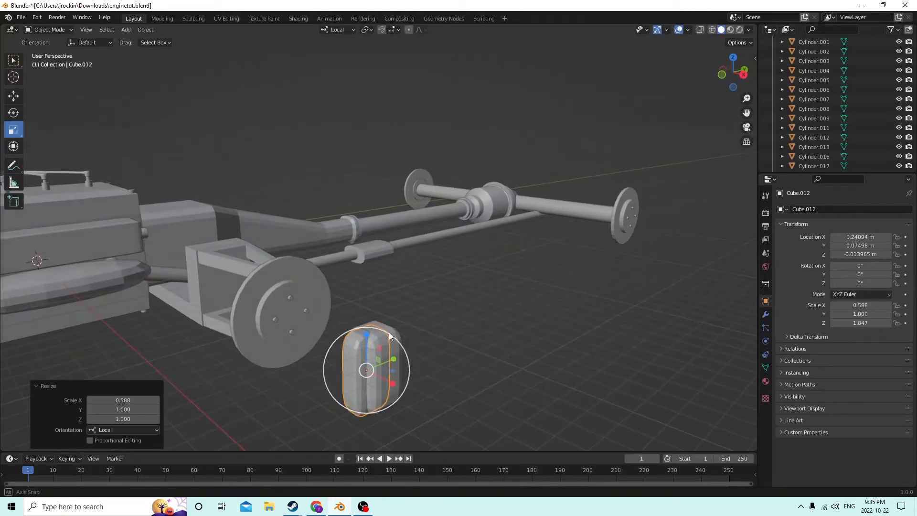
left_click_drag(366, 331, 367, 336)
middle_click_drag(367, 337, 409, 355)
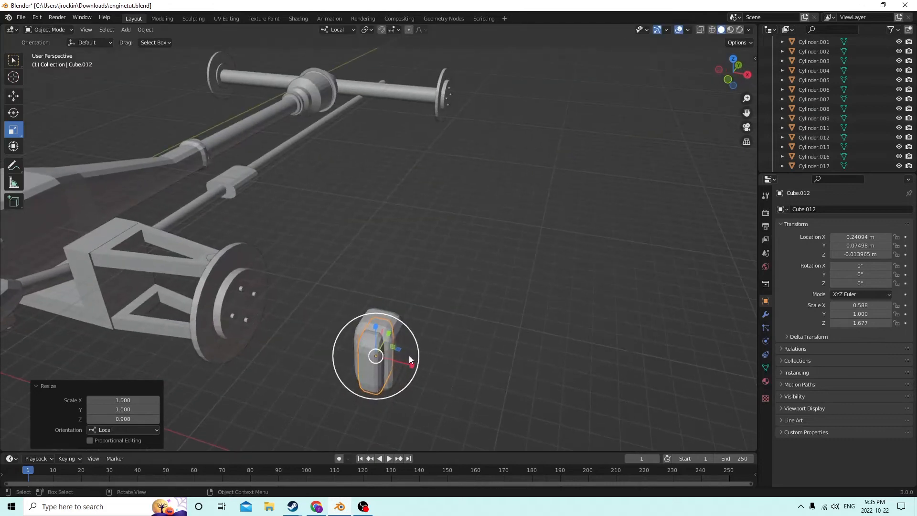
left_click_drag(410, 358, 399, 361)
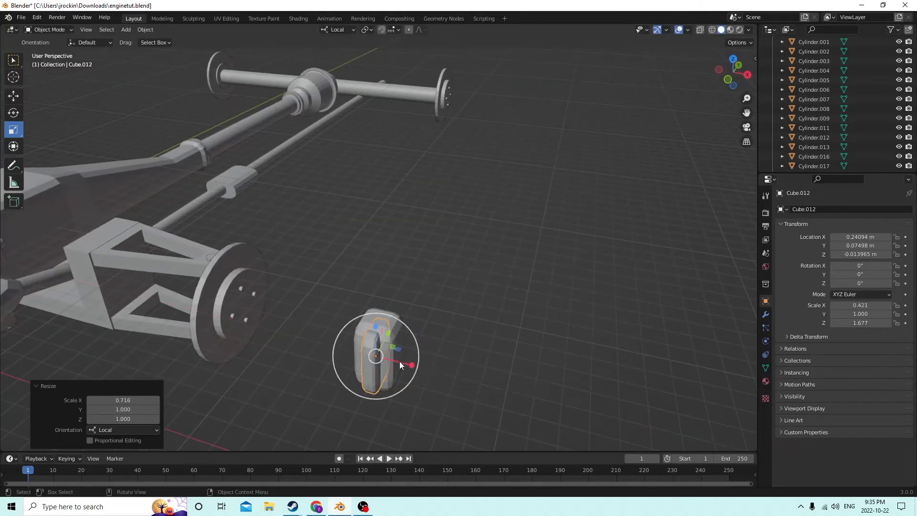
Subtract the narrow copy from the rounded block with an Auto Boolean Difference and check the resulting mesh.
middle_click_drag(399, 361, 422, 328)
left_click(380, 336)
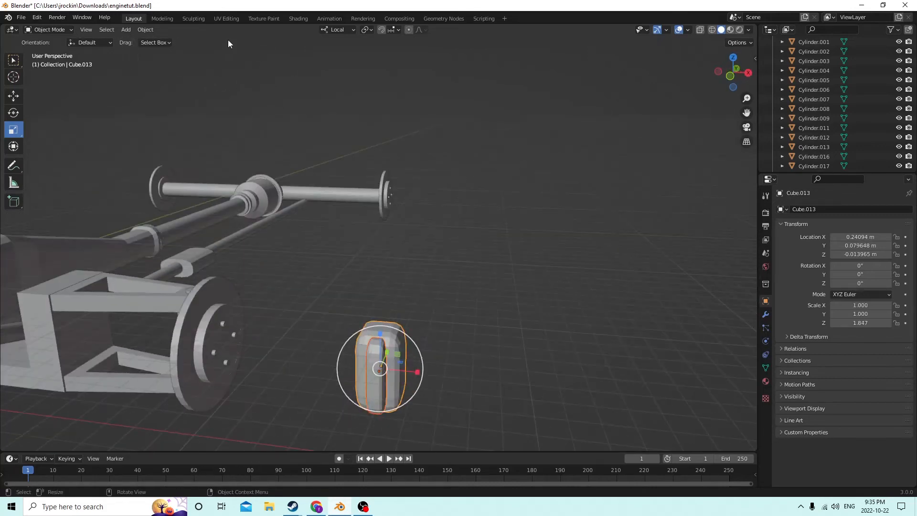
left_click(150, 29)
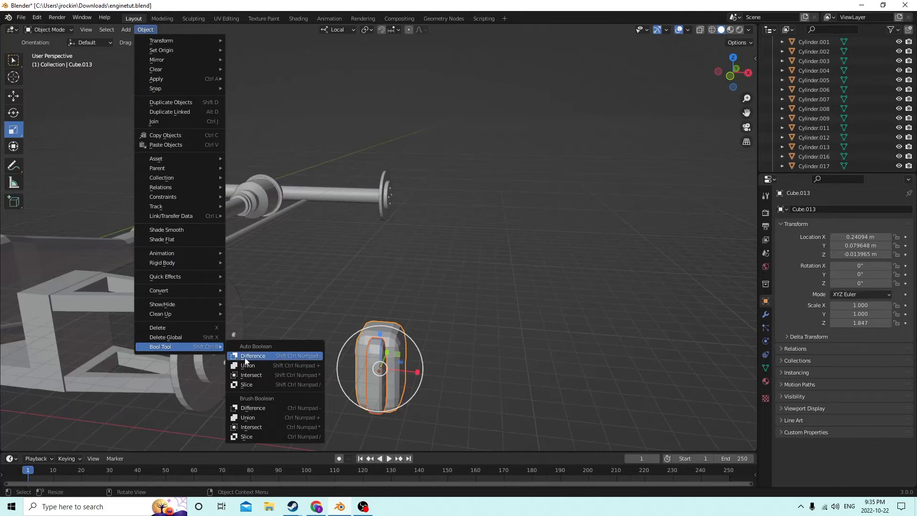
left_click(246, 360)
middle_click_drag(249, 333, 447, 334)
key("Tab")
key("Tab")
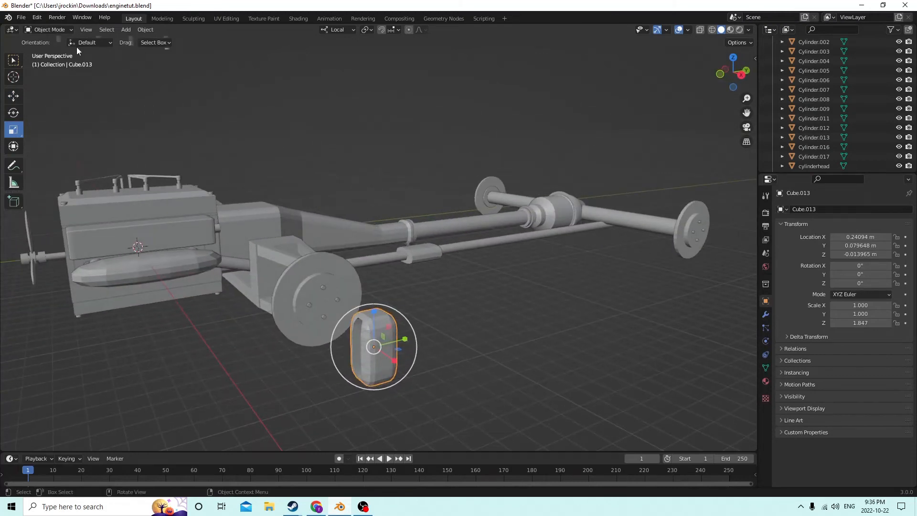
Undo the Boolean Difference on the rounded block to restore its narrow copy.
left_click(42, 20)
left_click(51, 28)
left_click(38, 18)
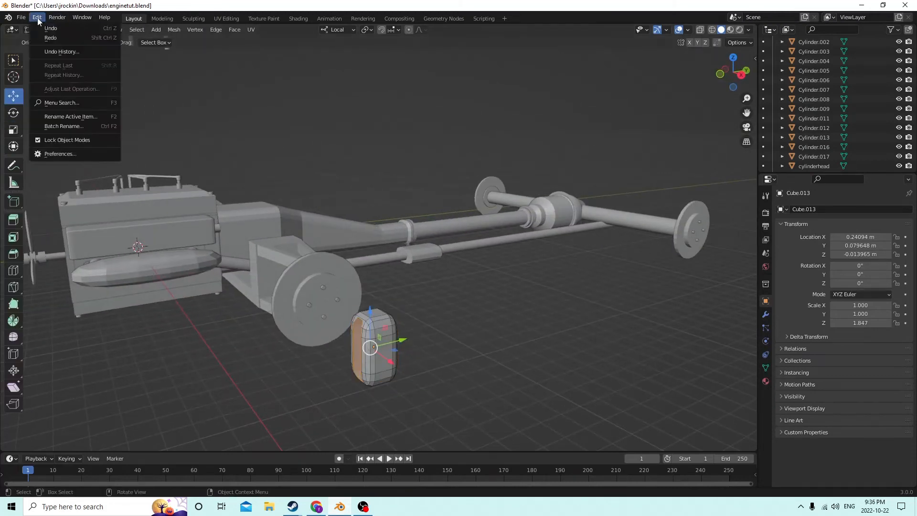
left_click(53, 30)
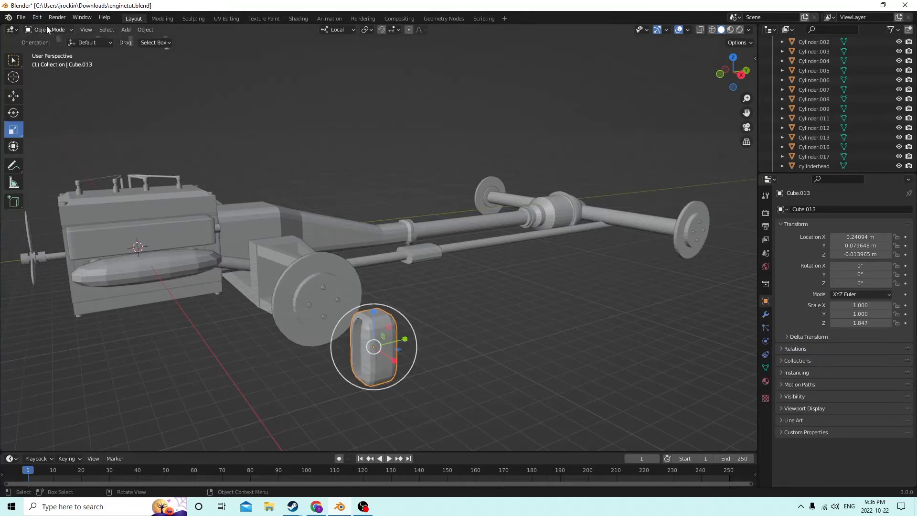
left_click(38, 18)
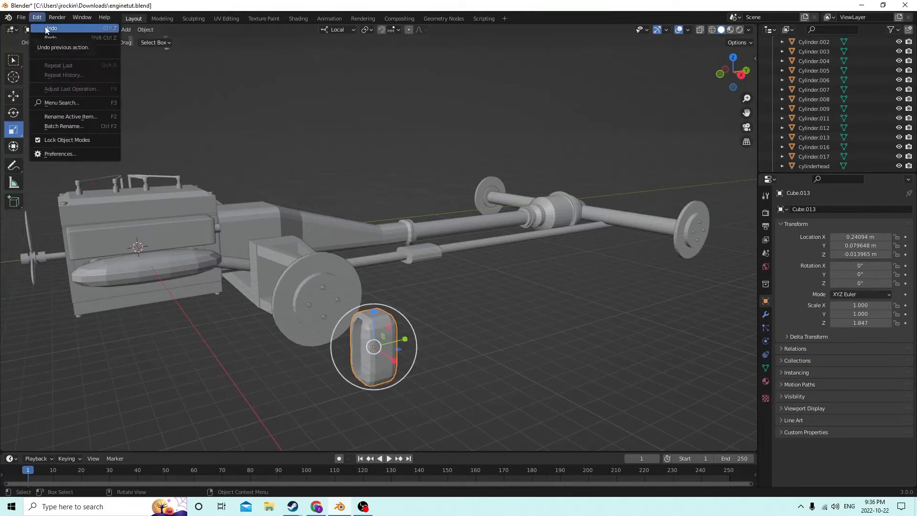
left_click(46, 28)
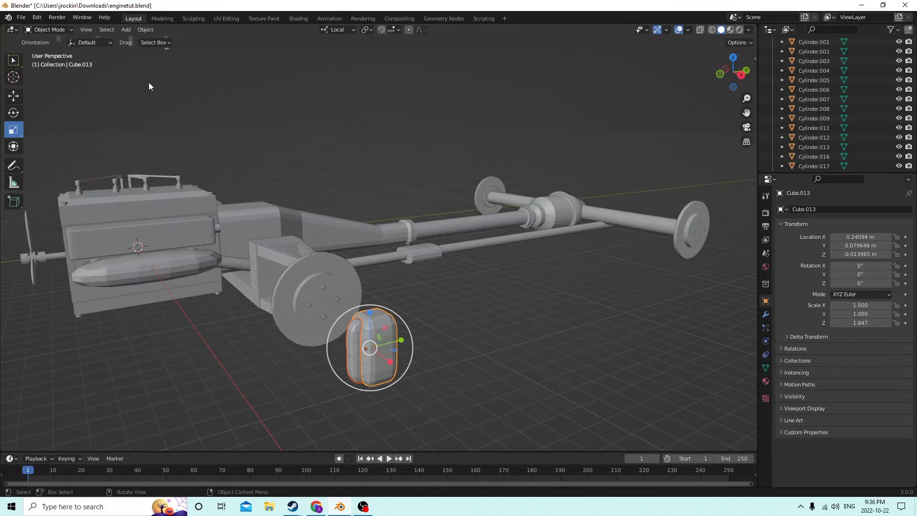
Duplicate the narrow block and move the spare along its local X axis to about X 0.269 m.
middle_click_drag(244, 133, 290, 143)
middle_click_drag(327, 211, 389, 345)
left_click(21, 95)
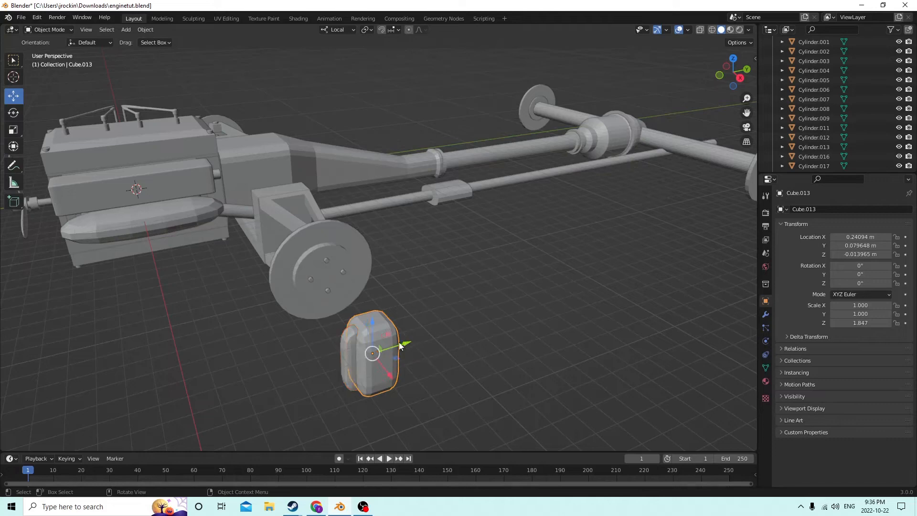
left_click(343, 345)
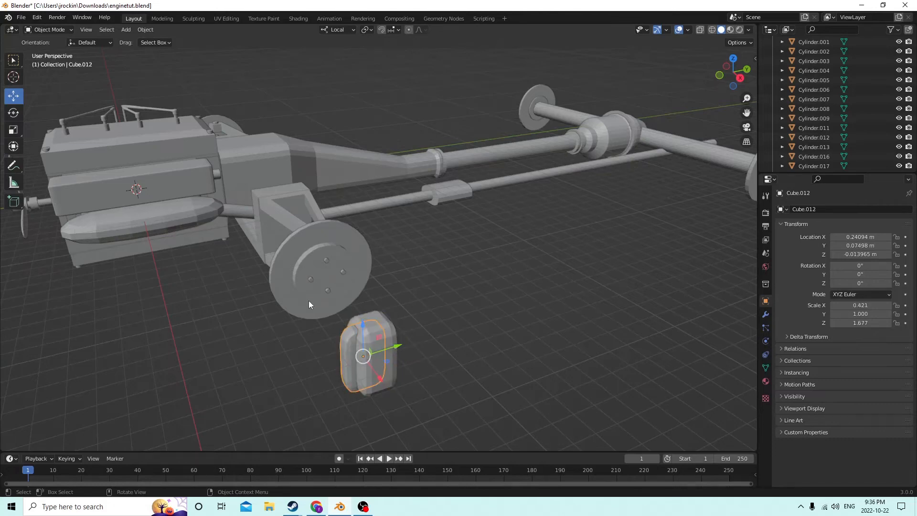
middle_click_drag(308, 300, 383, 307)
key("shift+d")
right_click(479, 303)
middle_click_drag(480, 303, 491, 269)
left_click_drag(414, 372, 485, 376)
middle_click_drag(486, 377, 432, 374)
Cut the overlapping narrow block out of the large rounded block with an Auto Boolean Difference.
left_click(353, 364)
middle_click_drag(352, 362, 331, 376)
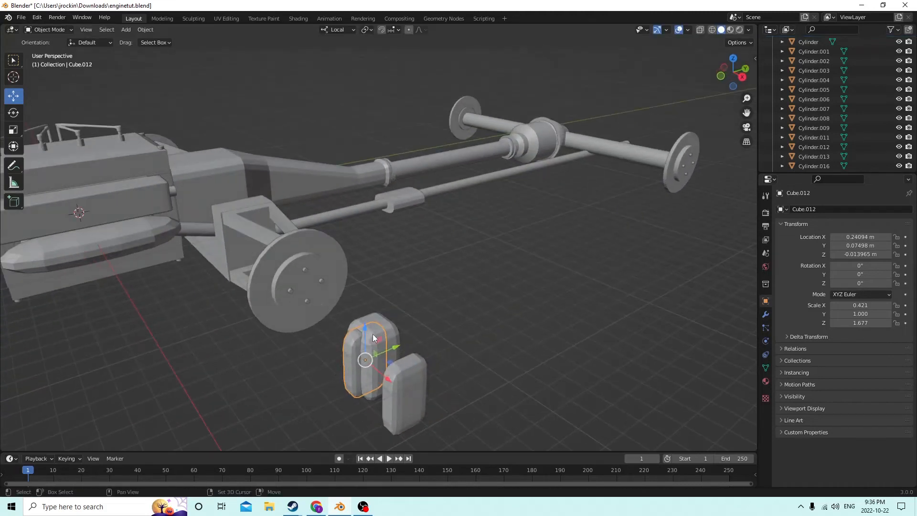
left_click(374, 334, "shift")
middle_click_drag(373, 333, 331, 317)
middle_click_drag(158, 187, 203, 206)
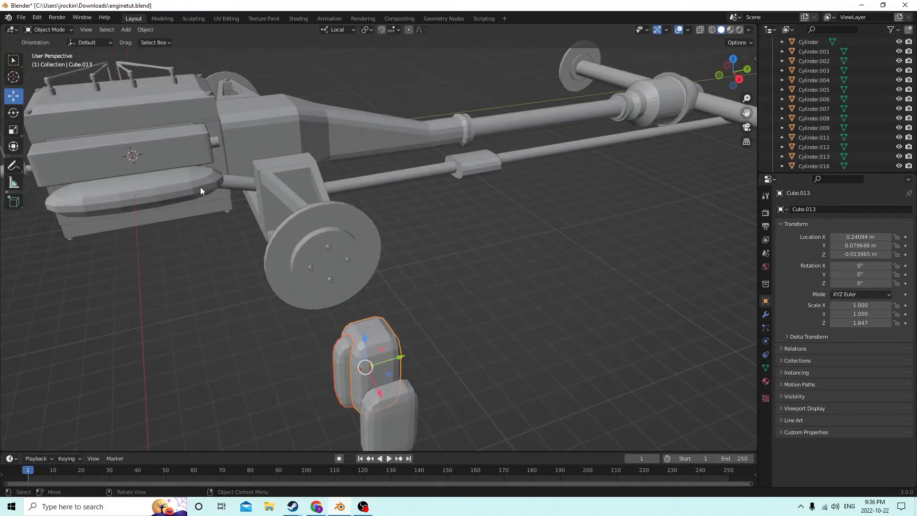
left_click(146, 30)
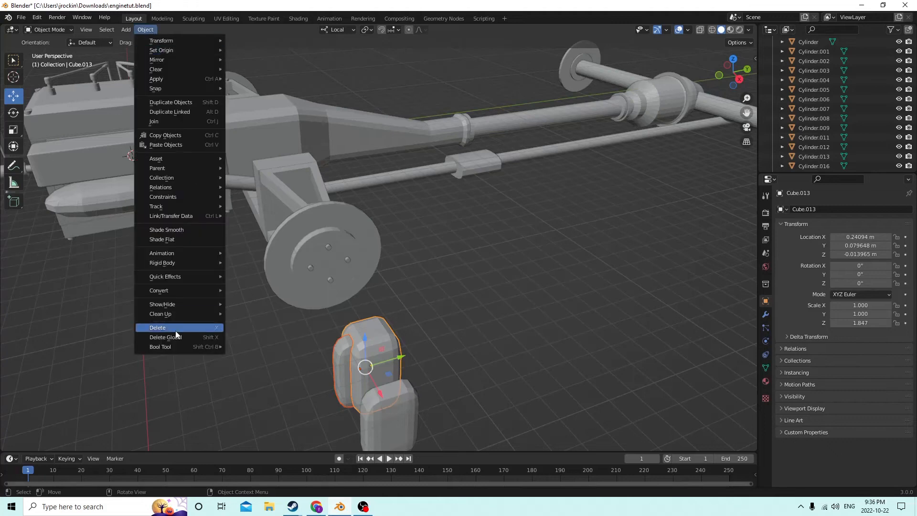
mouse_move(168, 348)
left_click(264, 358)
middle_click_drag(265, 358, 420, 346)
Duplicate the spare narrow block in place and stretch the duplicate along local X to a scale of about 1.818.
left_click(437, 356)
key("shift+d")
key("Escape")
middle_click_drag(488, 323, 395, 273)
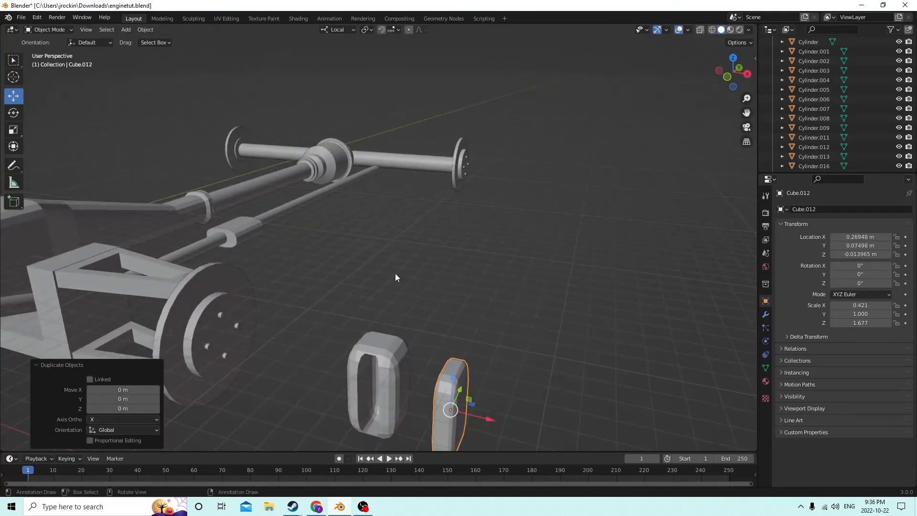
left_click(13, 131)
middle_click_drag(265, 225, 470, 361)
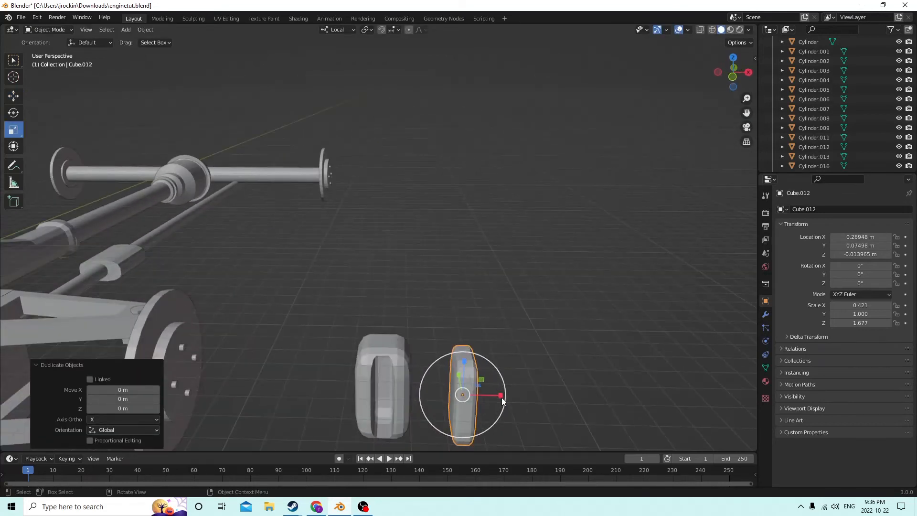
left_click_drag(502, 401, 659, 395)
mouse_move(530, 360)
middle_mouse_down()
mouse_move(403, 340)
mouse_move(514, 354)
middle_mouse_up()
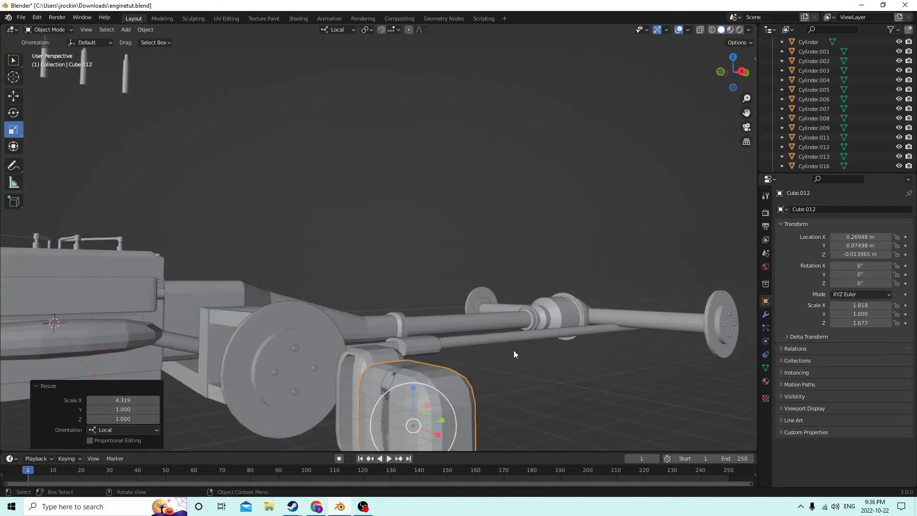
Reshape the stretched duplicate into a small crossbar with a scale of about 1.275 in X, 0.337 in Y and 0.566 in Z.
key("s")
left_click(405, 371)
middle_click_drag(405, 372, 483, 395)
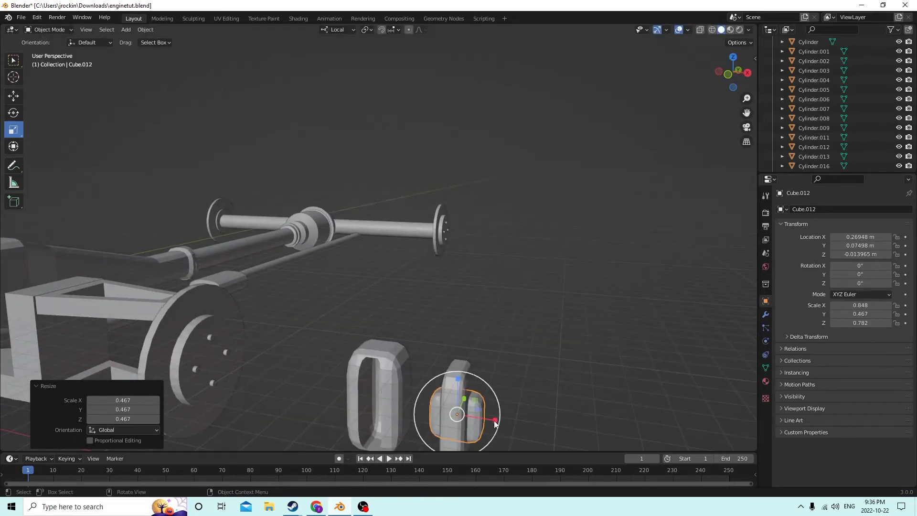
left_click_drag(495, 425, 537, 419)
left_click(537, 418)
middle_click_drag(537, 419, 469, 386)
key("s")
left_click(470, 368)
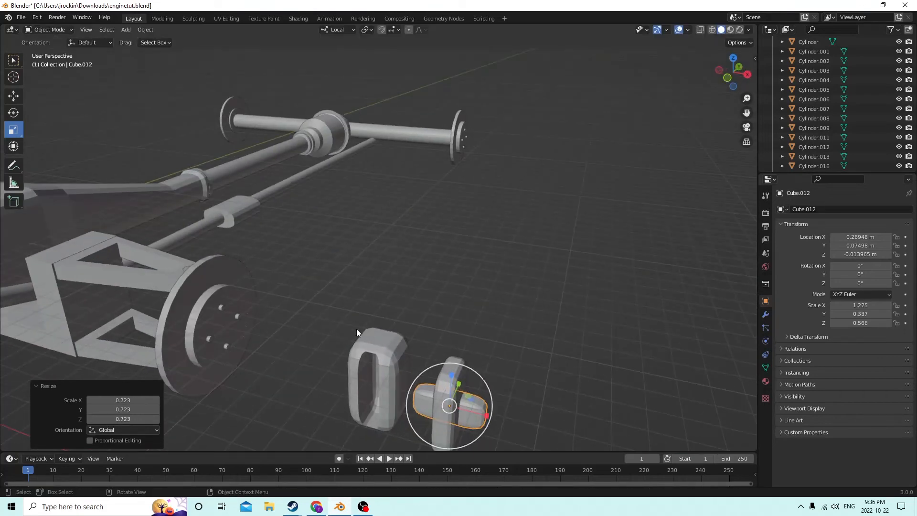
middle_click_drag(356, 329, 392, 330)
Move the crossbar through the upper half of the hollowed block, to about X 0.241, Y 0.079 and Z -0.005 m.
left_click(14, 95)
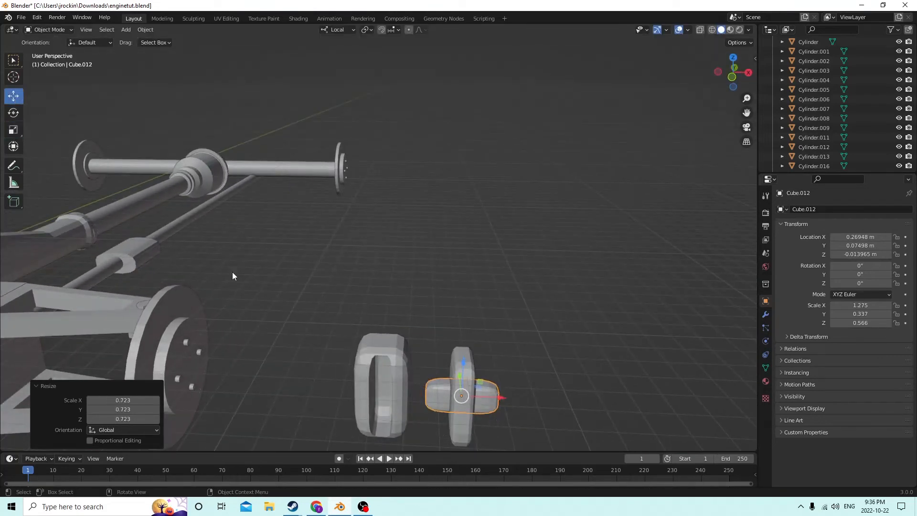
left_click_drag(501, 404, 430, 404)
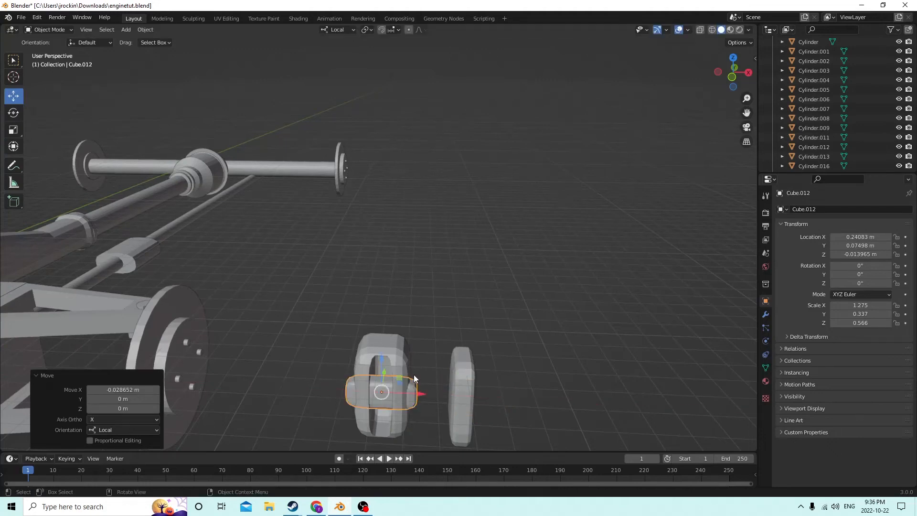
middle_click_drag(430, 404, 345, 370)
left_click_drag(394, 378, 377, 343)
middle_click_drag(377, 343, 403, 371)
scroll(424, 360, "up", 2)
scroll(403, 372, "up", 2)
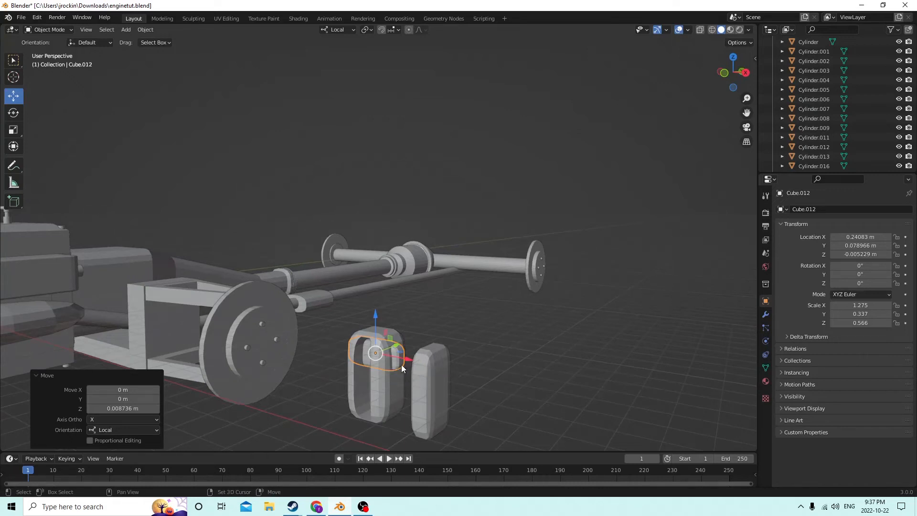
Duplicate the crossbar and lower the copy along local Z to about Z -0.021 m in the hollowed block's lower half.
key("shift+d")
right_click(417, 331)
left_click_drag(377, 320, 384, 355)
middle_click_drag(384, 354, 400, 393)
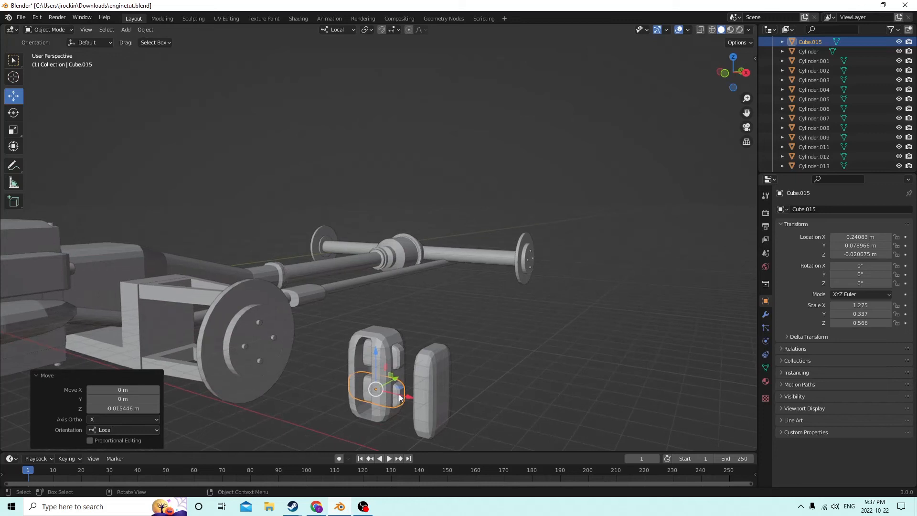
Cut both crossbars out of the hollowed block with an Auto Boolean Difference.
left_click(385, 335)
middle_click_drag(385, 336, 336, 352)
left_click(145, 30)
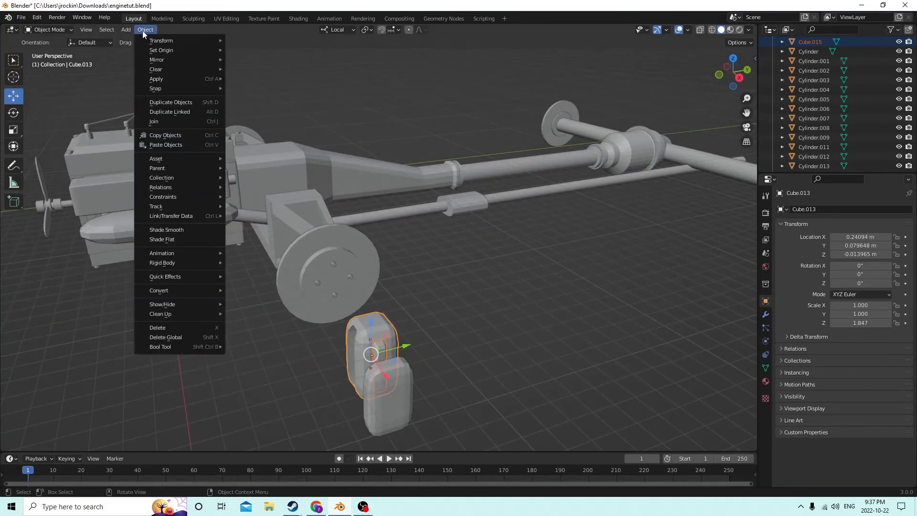
mouse_move(165, 346)
left_click(254, 359)
middle_click_drag(255, 360, 370, 357)
Move the carved block next to the front brake disc, to about X 0.158 and Y 0.129 m.
left_click_drag(404, 355, 497, 392)
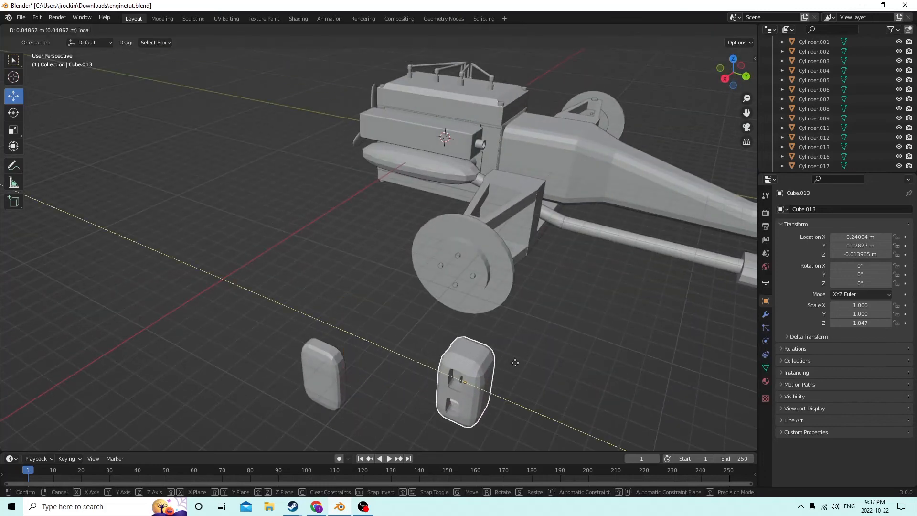
middle_click_drag(497, 392, 465, 363)
left_click_drag(420, 423, 542, 343)
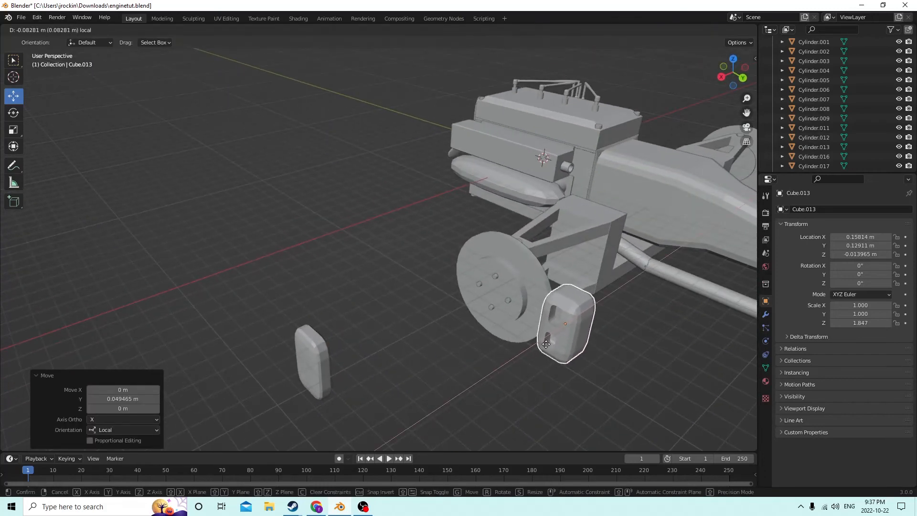
middle_click_drag(542, 343, 550, 320)
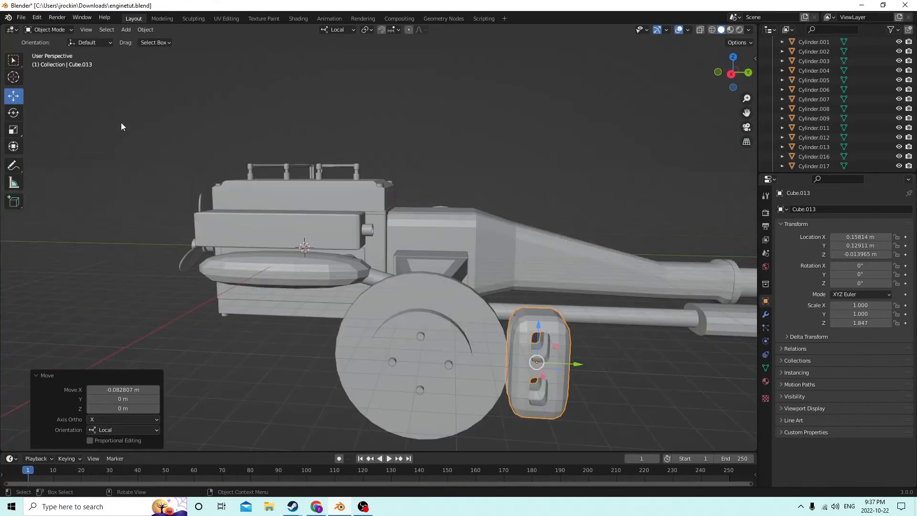
Stretch the carved block along local Z to a scale of about 2.774.
left_click(8, 131)
middle_click_drag(324, 207, 532, 283)
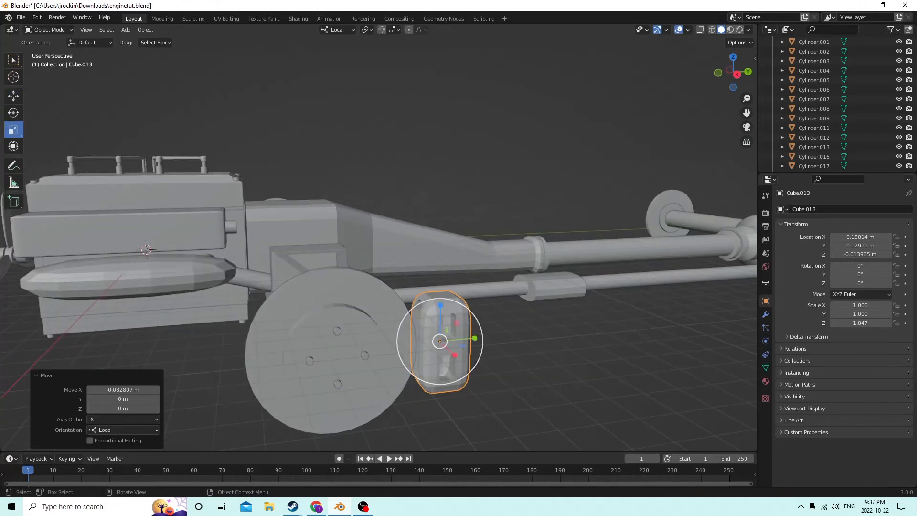
left_click_drag(441, 308, 440, 291)
middle_click_drag(441, 290, 419, 287)
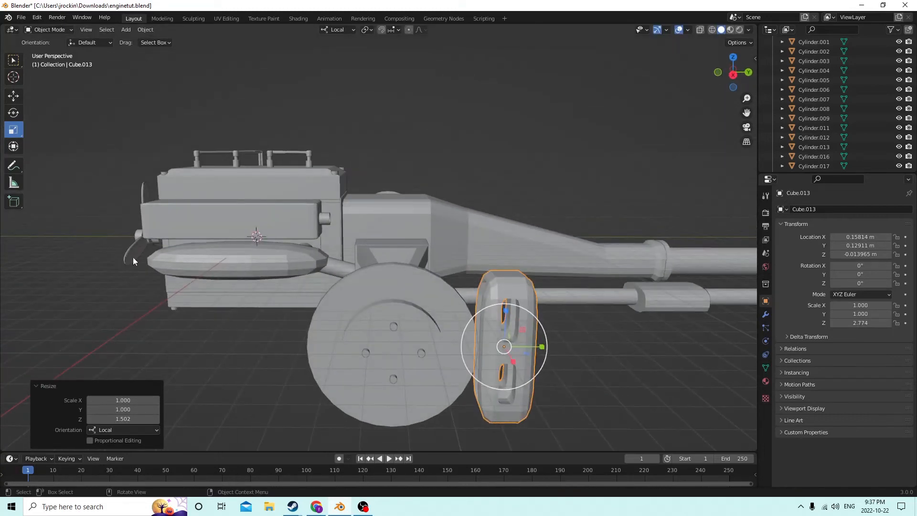
Slide the carved block along local Y onto the brake disc's edge, to about Y 0.118 m, and dismiss the browser notification.
left_click(14, 98)
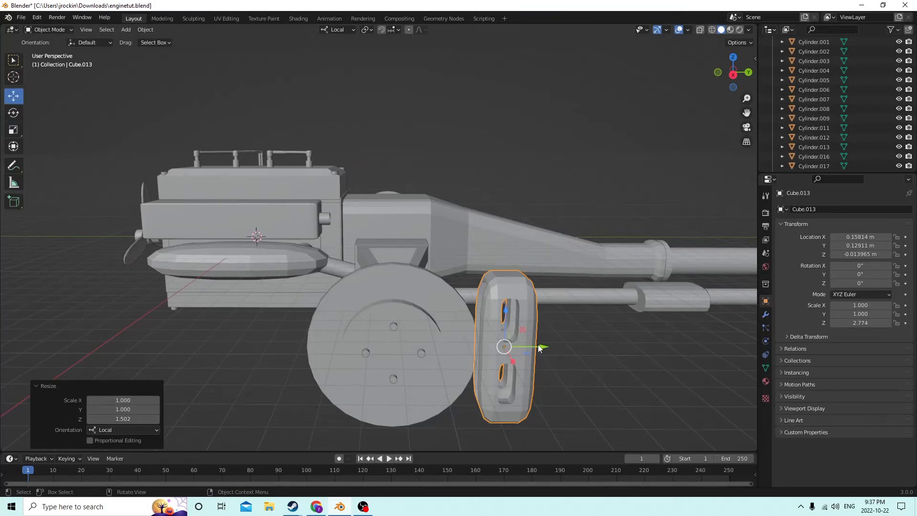
left_click_drag(539, 346, 527, 346)
mouse_move(527, 345)
middle_mouse_down()
mouse_move(509, 340)
mouse_move(526, 347)
middle_mouse_up()
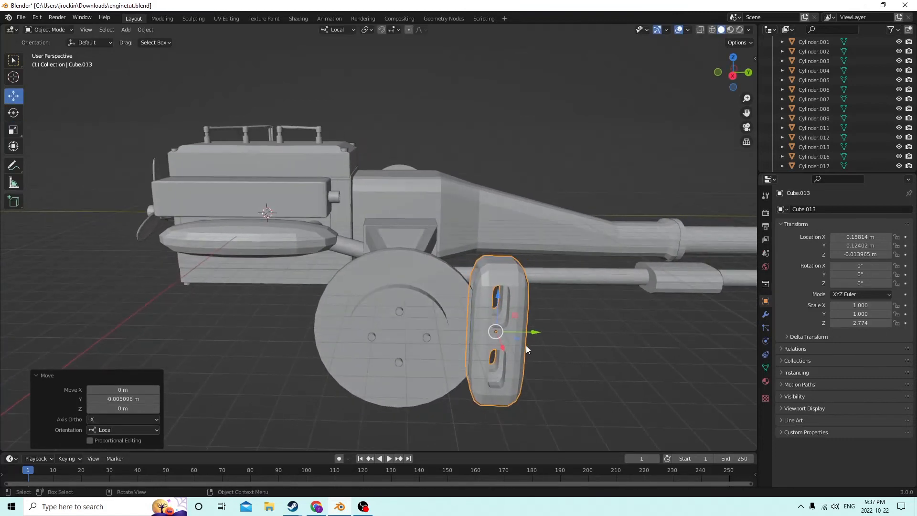
left_click_drag(534, 333, 522, 333)
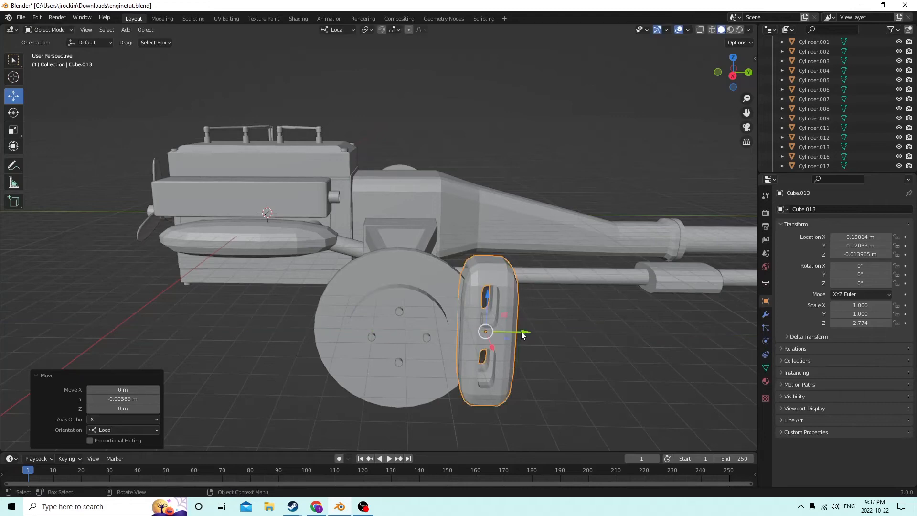
mouse_move(522, 334)
middle_mouse_down()
mouse_move(489, 323)
mouse_move(520, 337)
middle_mouse_up()
left_click_drag(585, 359, 582, 361)
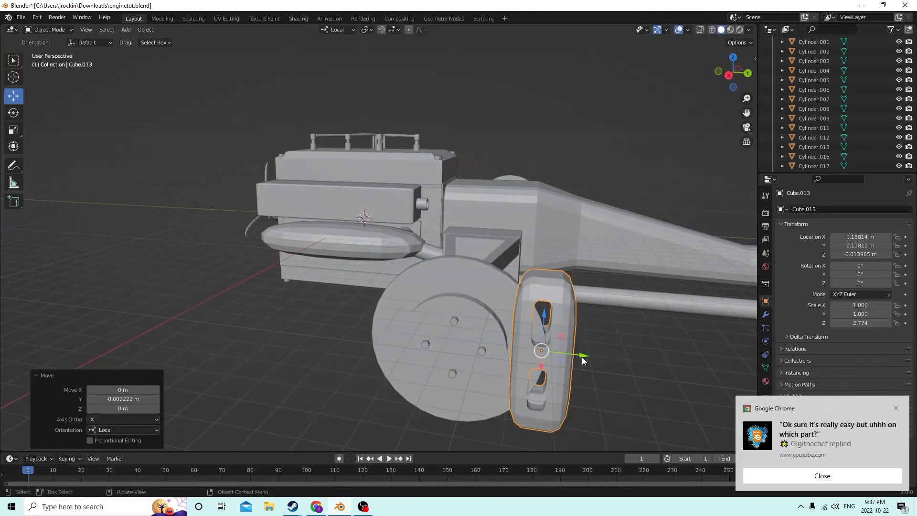
left_click(848, 474)
mouse_move(597, 334)
middle_mouse_down()
mouse_move(581, 340)
mouse_move(627, 343)
mouse_move(617, 331)
mouse_move(557, 357)
mouse_move(603, 340)
middle_mouse_up()
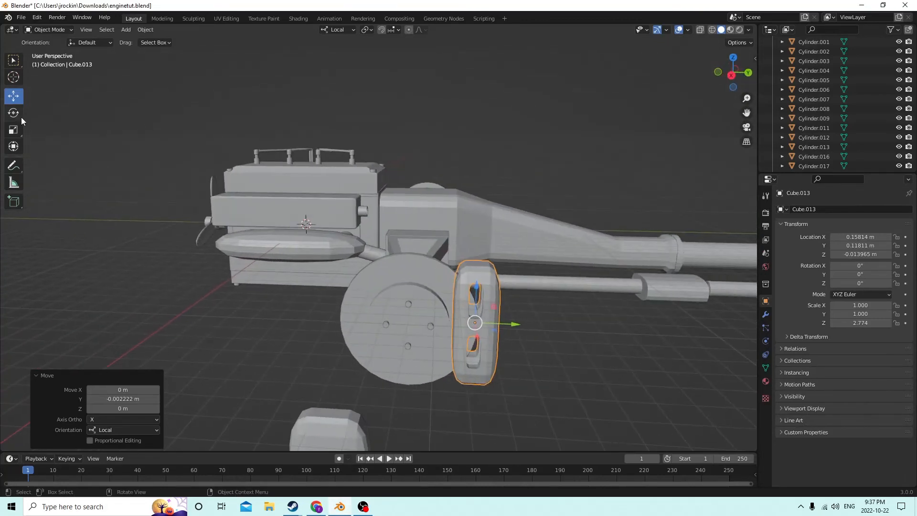
Select the strip of faces along the caliper's outer back in Edit Mode and scale it slightly.
left_click(13, 130)
middle_click_drag(225, 203, 306, 245)
middle_click_drag(368, 305, 348, 310)
key("Tab")
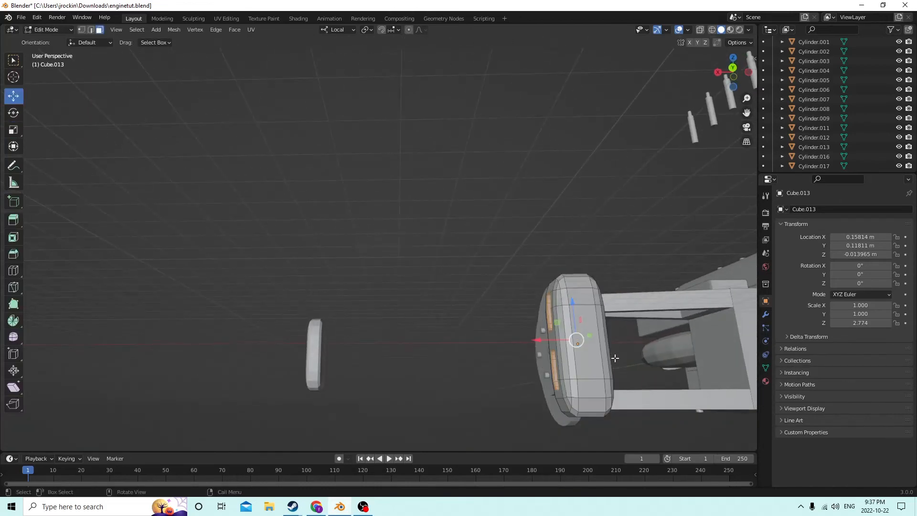
left_click(584, 331)
middle_click_drag(583, 331, 582, 315)
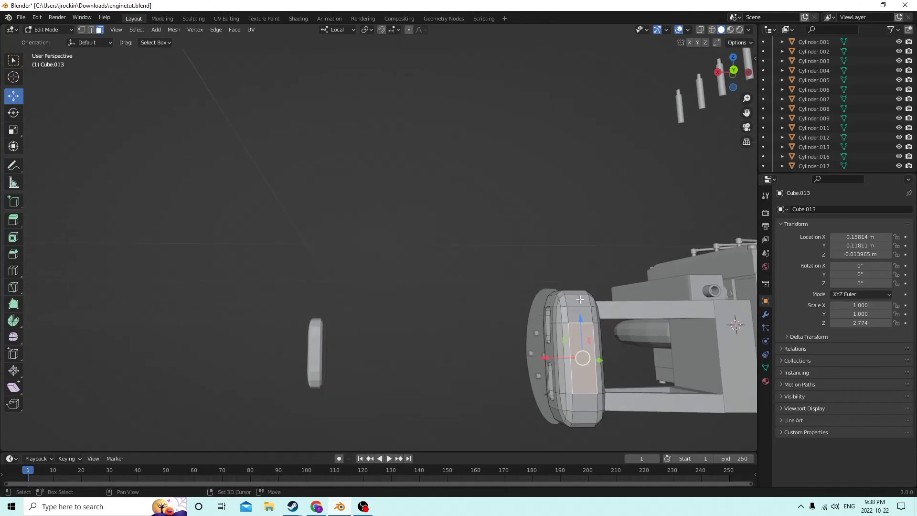
left_click(581, 312, "shift")
left_click(590, 408, "shift")
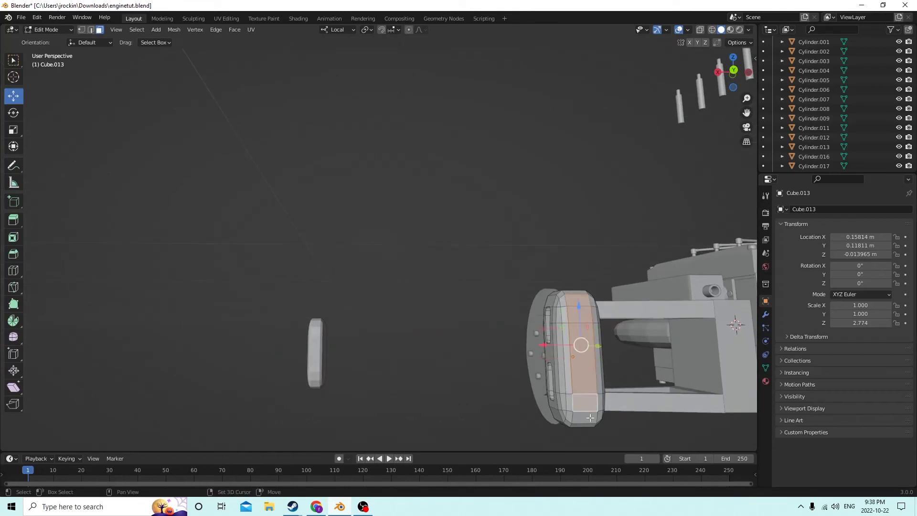
left_click(13, 130)
middle_click_drag(200, 172, 496, 305)
left_click_drag(524, 300, 524, 307)
key("Tab")
middle_click_drag(525, 307, 414, 262)
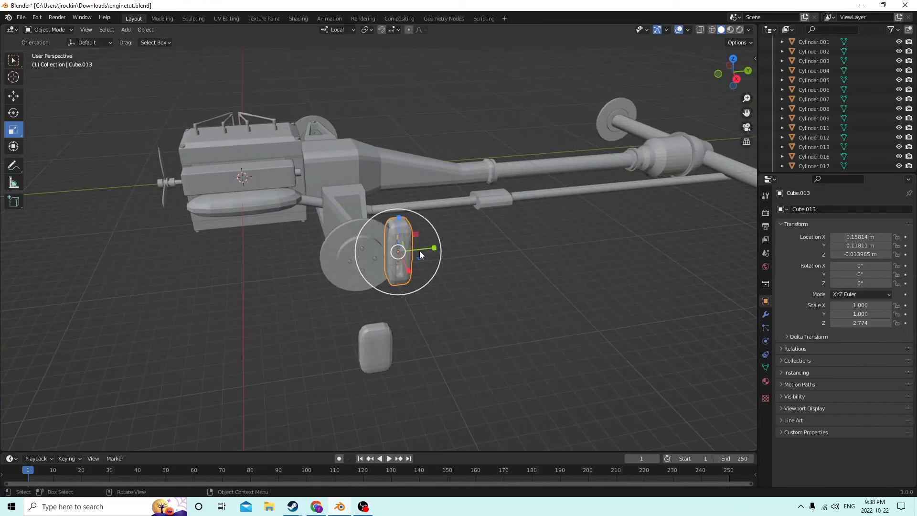
Scale the caliper along local Z to about 1.885 and along local X to about 0.812.
middle_click_drag(420, 251, 463, 303)
middle_click_drag(409, 250, 456, 307)
left_click_drag(440, 304, 443, 321)
middle_click_drag(442, 320, 430, 344)
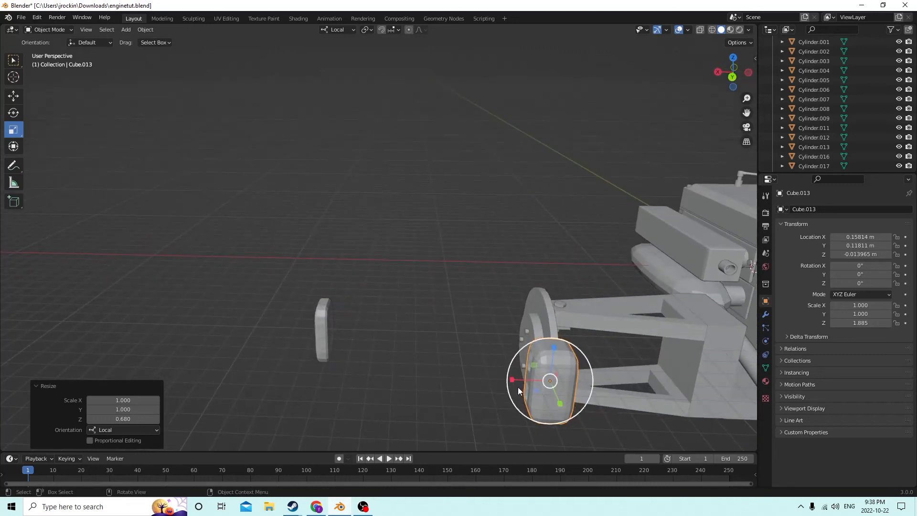
left_click_drag(514, 381, 519, 381)
middle_click_drag(549, 374, 454, 365)
scroll(630, 343, "up", 2)
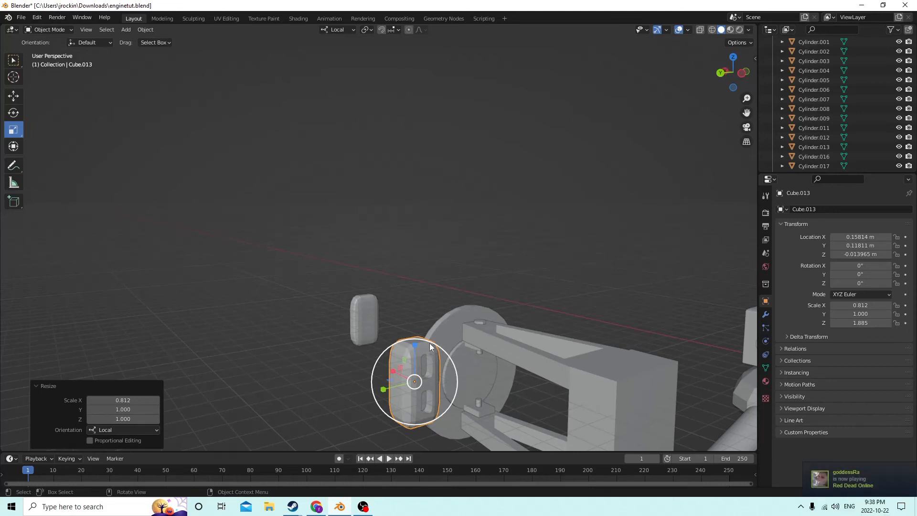
middle_click_drag(426, 343, 415, 297)
key("Tab")
key("Tab")
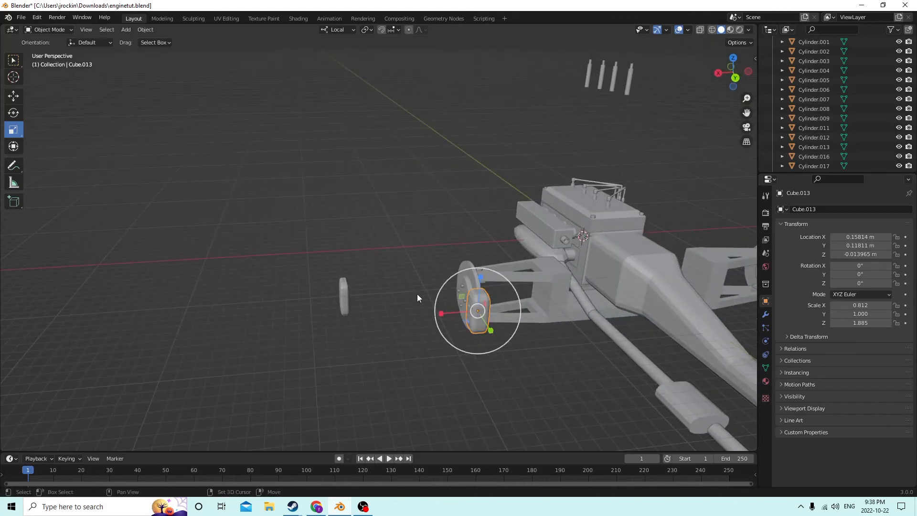
Duplicate the caliper in place and set the copy's X location to -0.15814 m for the opposite front disc.
key("shift+d")
right_click(471, 268)
left_click(13, 96)
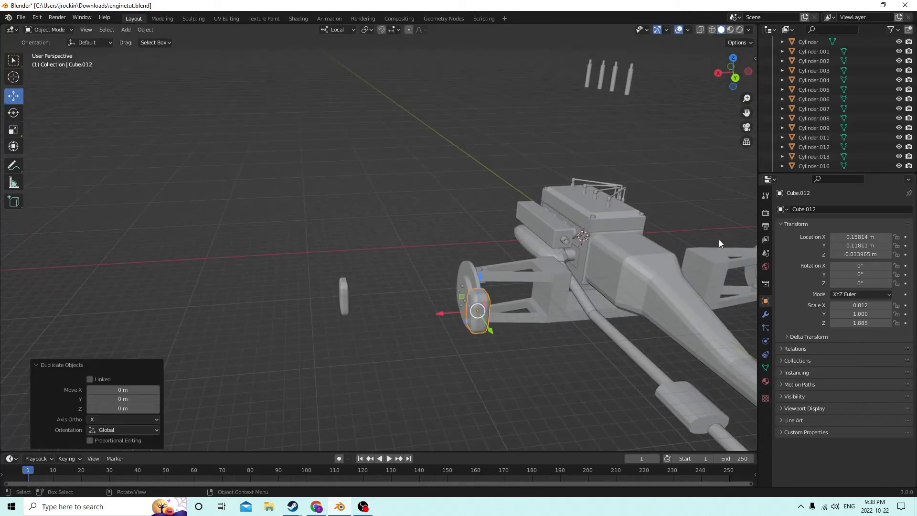
left_click_drag(441, 311, 502, 307)
right_click(503, 307)
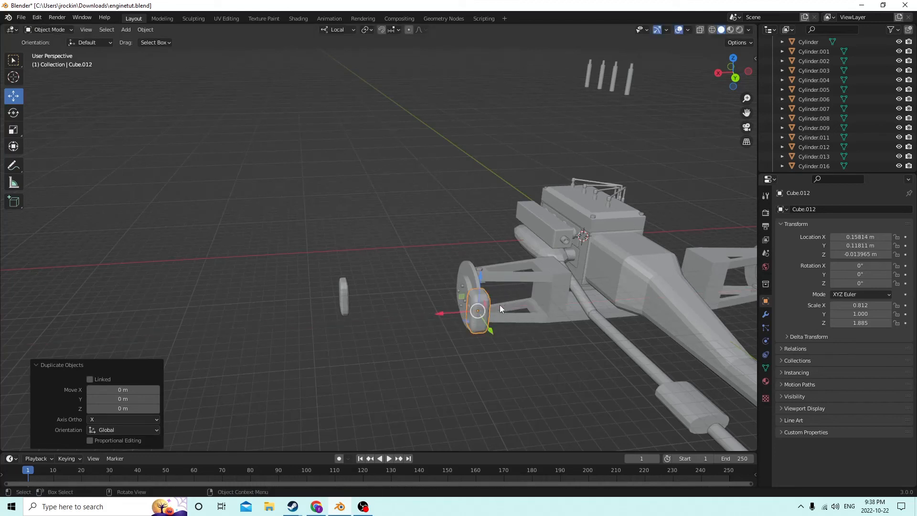
left_click(889, 237)
left_click(834, 237)
type("-")
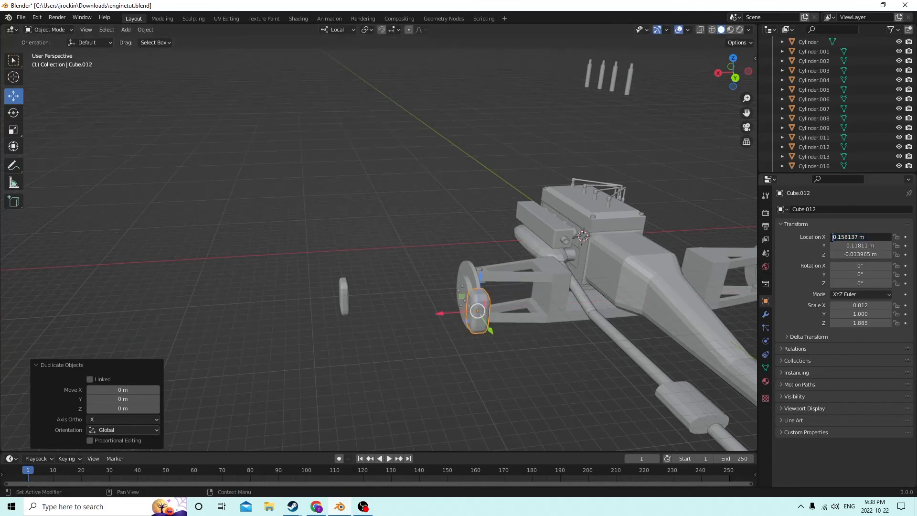
key("Return")
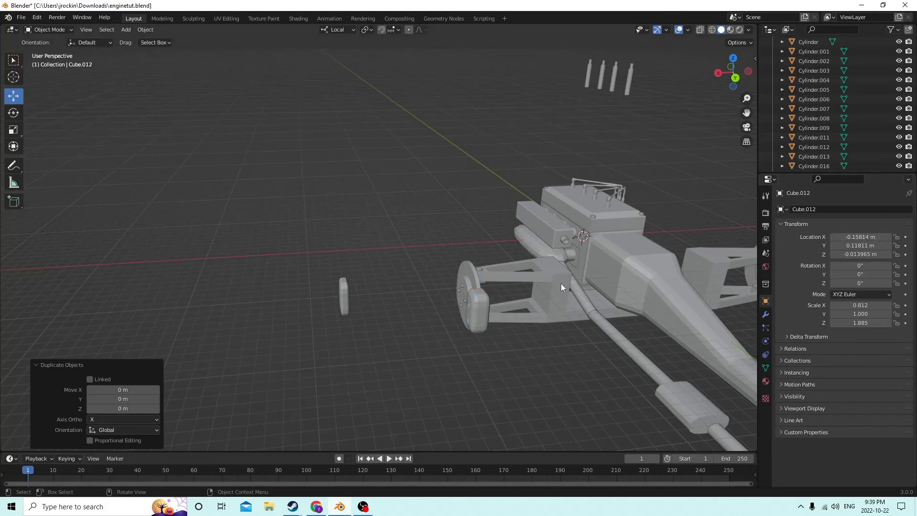
Duplicate both front calipers together and move the copies about 0.446 m along local Y to the rear brake discs.
middle_click_drag(561, 283, 669, 286)
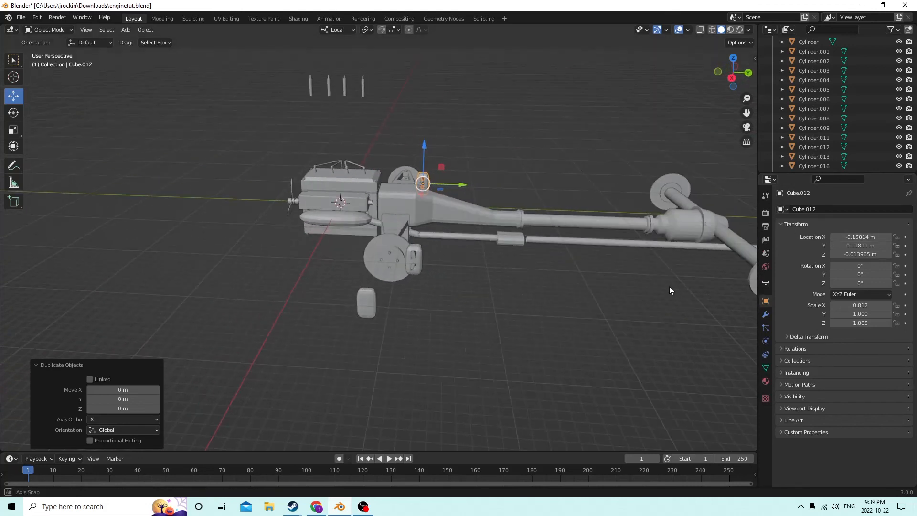
left_click(416, 257, "shift")
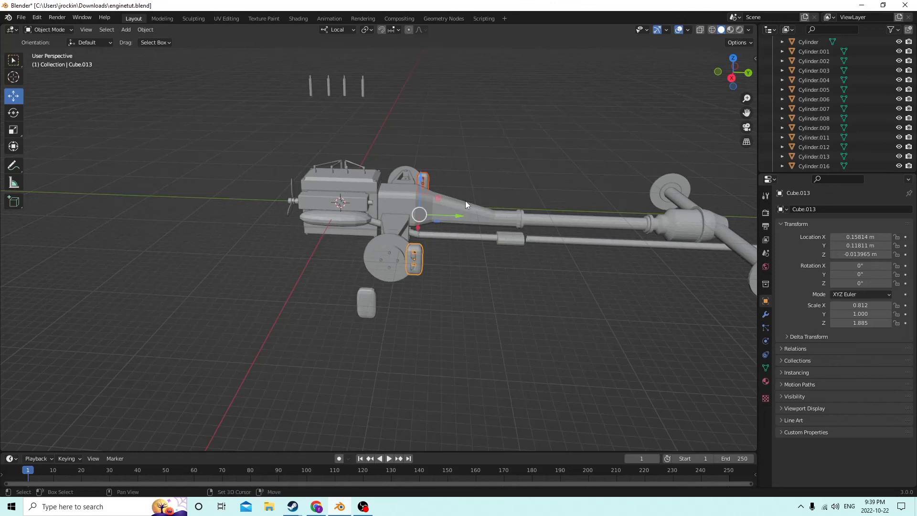
key("shift+d")
key("Escape")
middle_click_drag(487, 233, 463, 216)
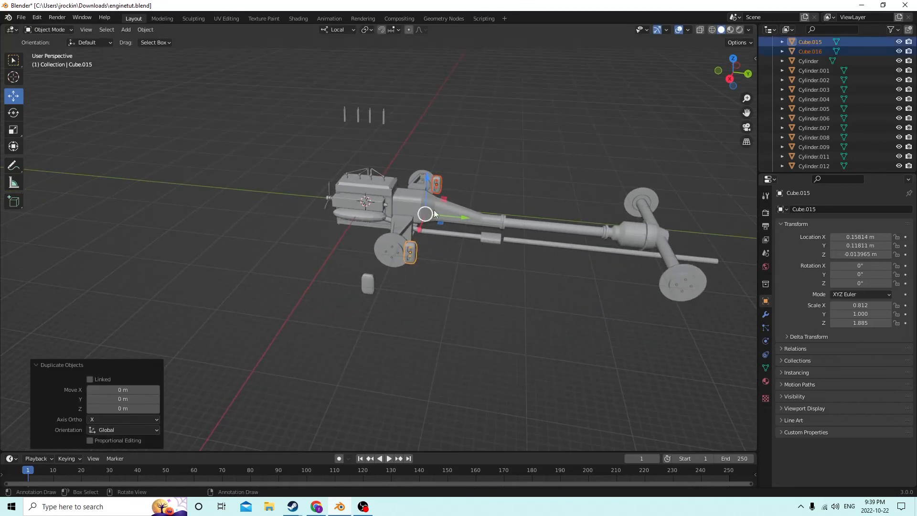
key("g")
key("y")
key("y")
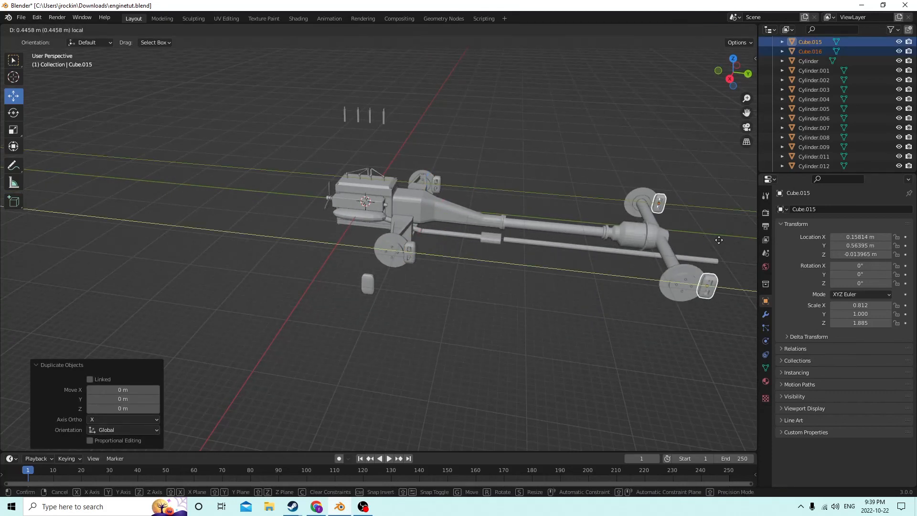
left_click(714, 237)
middle_click_drag(714, 238, 635, 236)
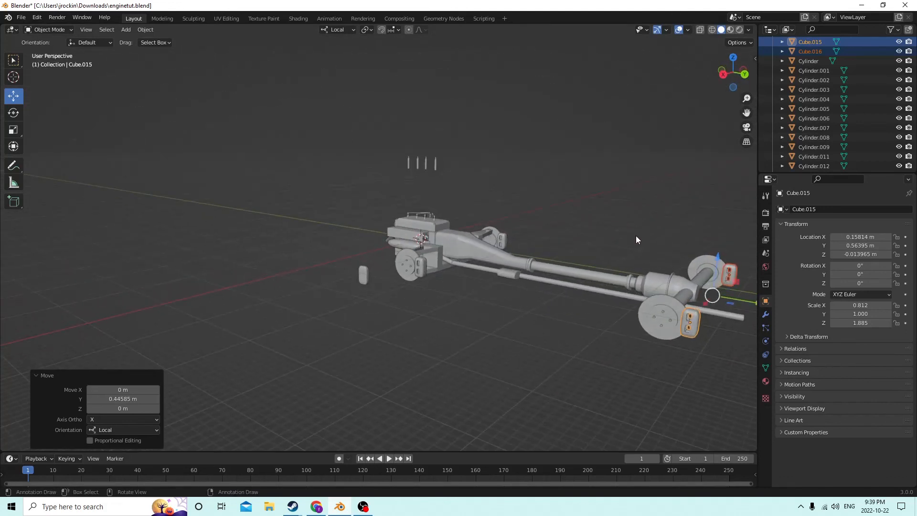
Nudge the two rear calipers back along local Y onto their discs, to about Y 0.559 m.
middle_click_drag(712, 284, 517, 236)
key("g")
key("y")
key("y")
left_click(713, 275)
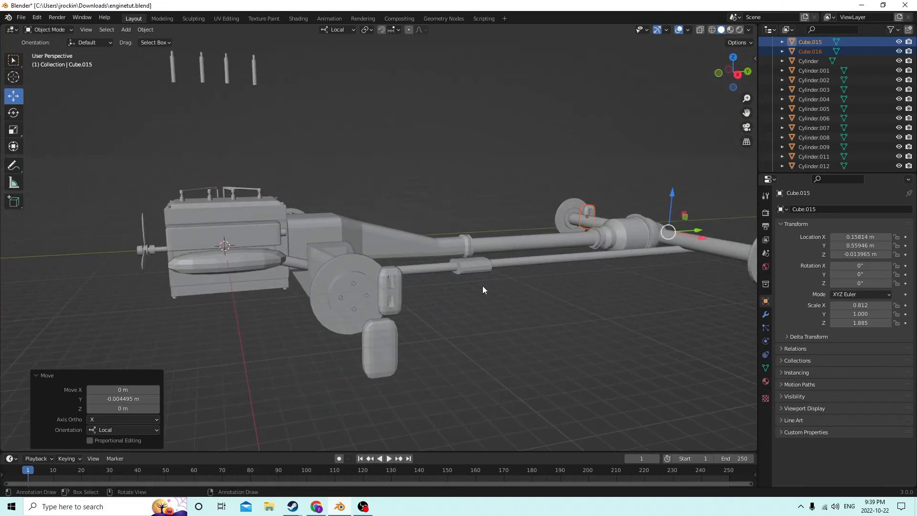
Delete the leftover rounded block beside the front brake disc.
left_click(364, 364)
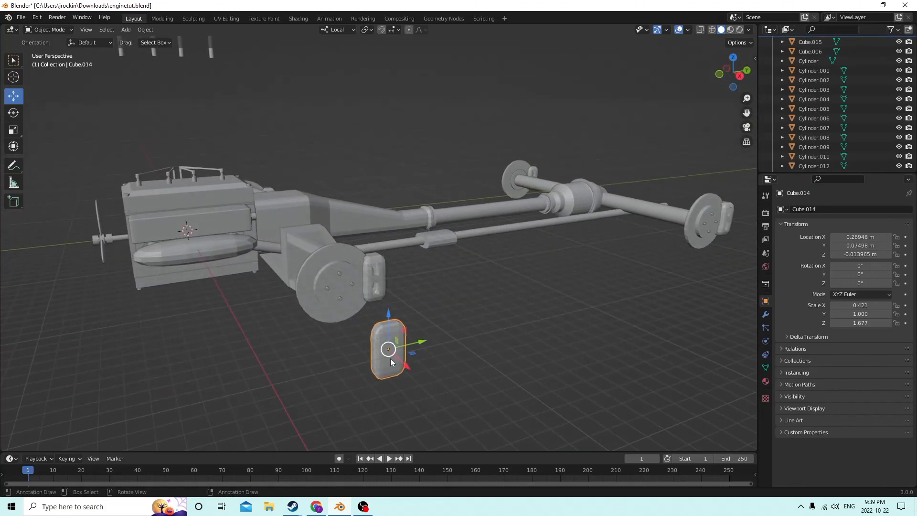
key("x")
left_click(391, 359)
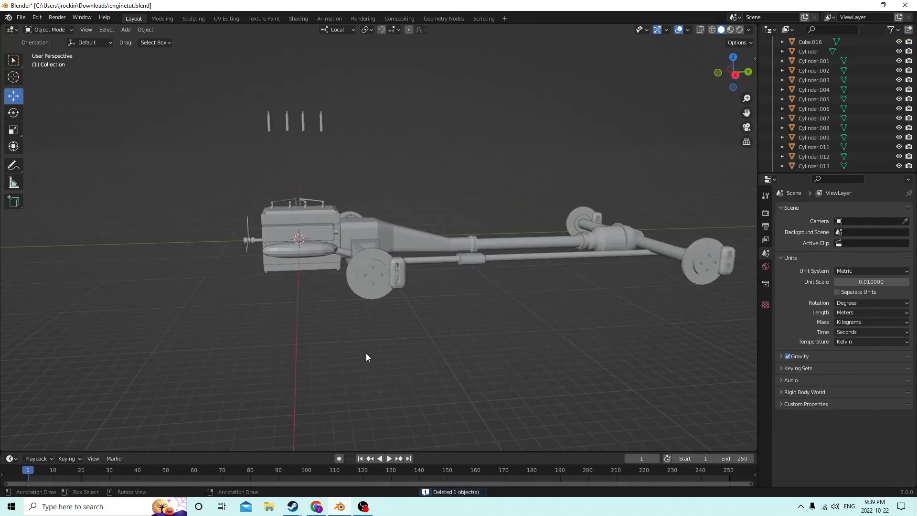